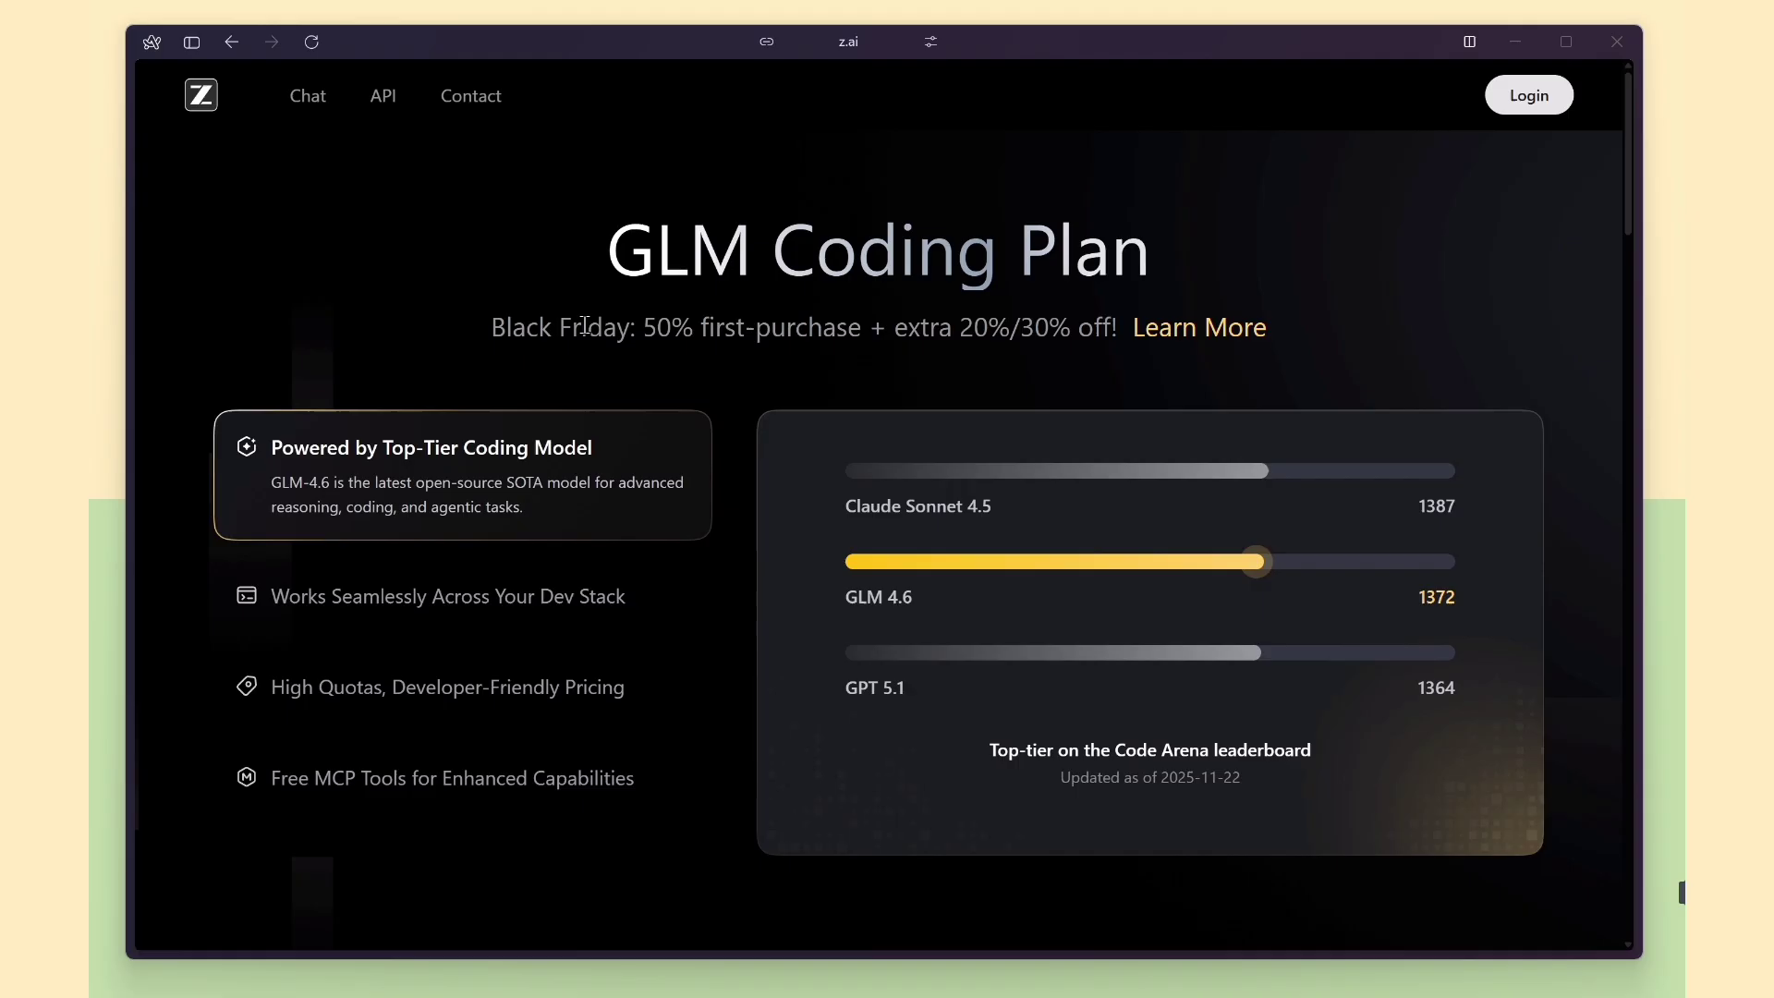
Step: Highlight the GLM Coding Plan heading and the dev stack claim of 10+ supported coding tools
left_click_drag(599, 256, 1168, 245)
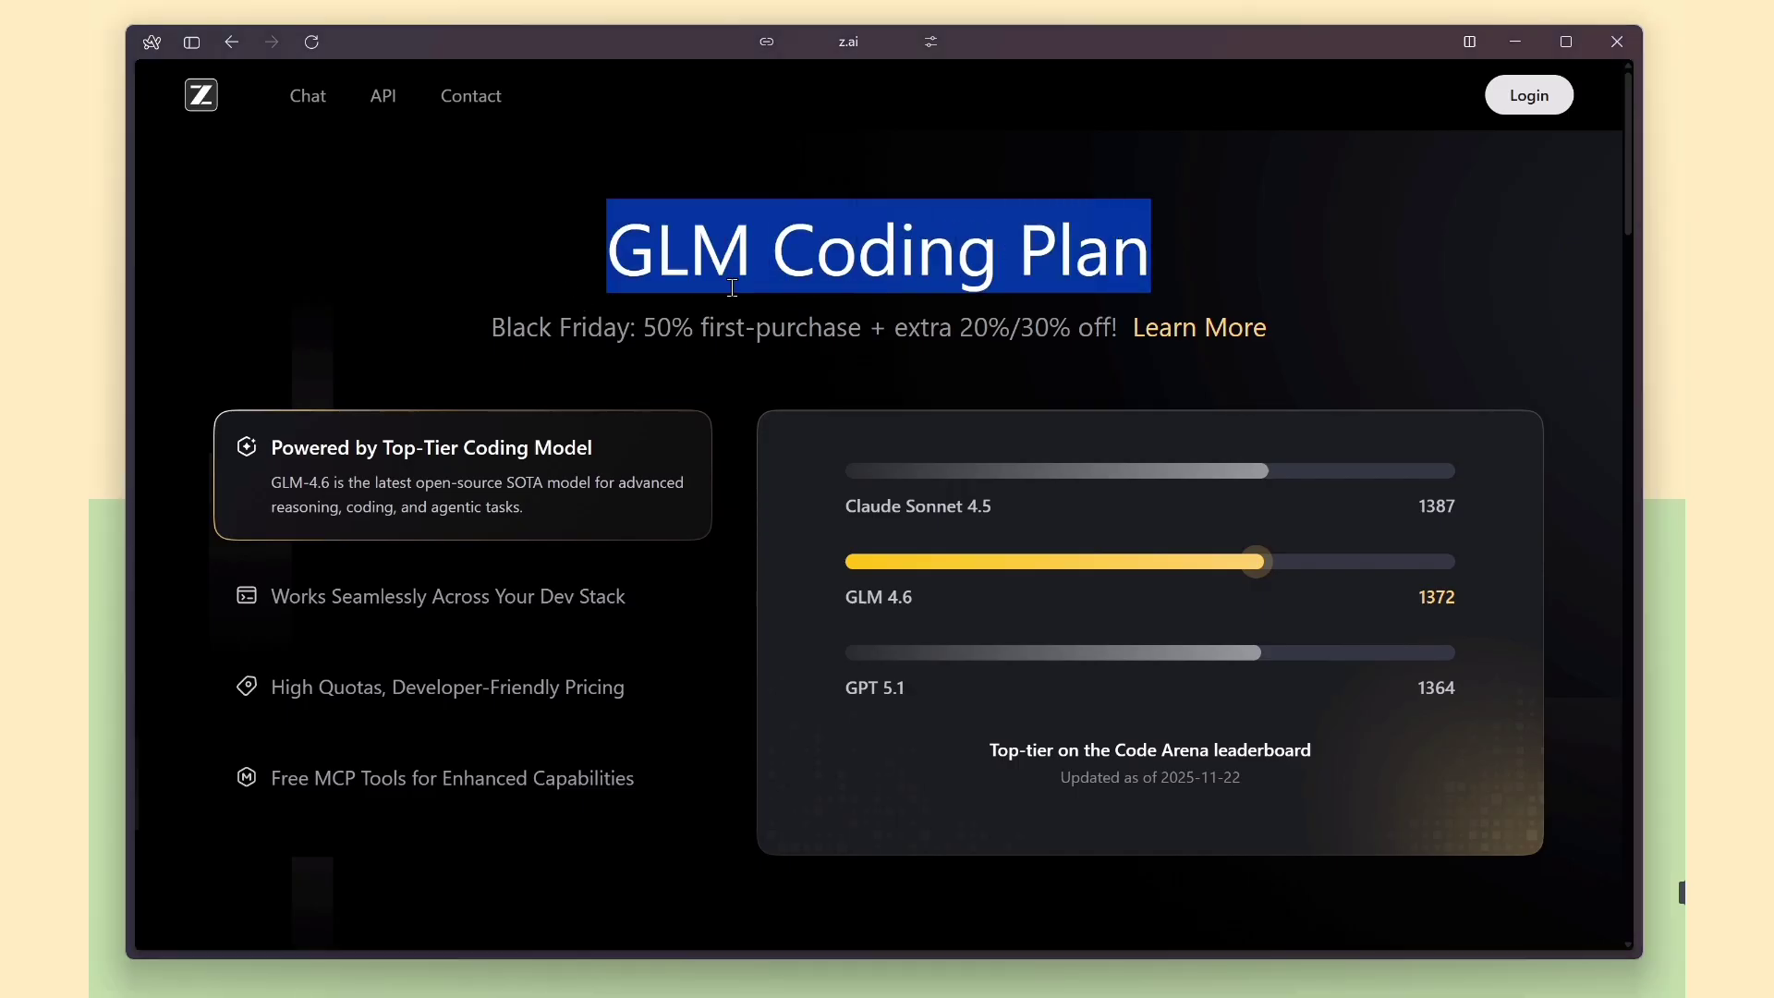
left_click(800, 373)
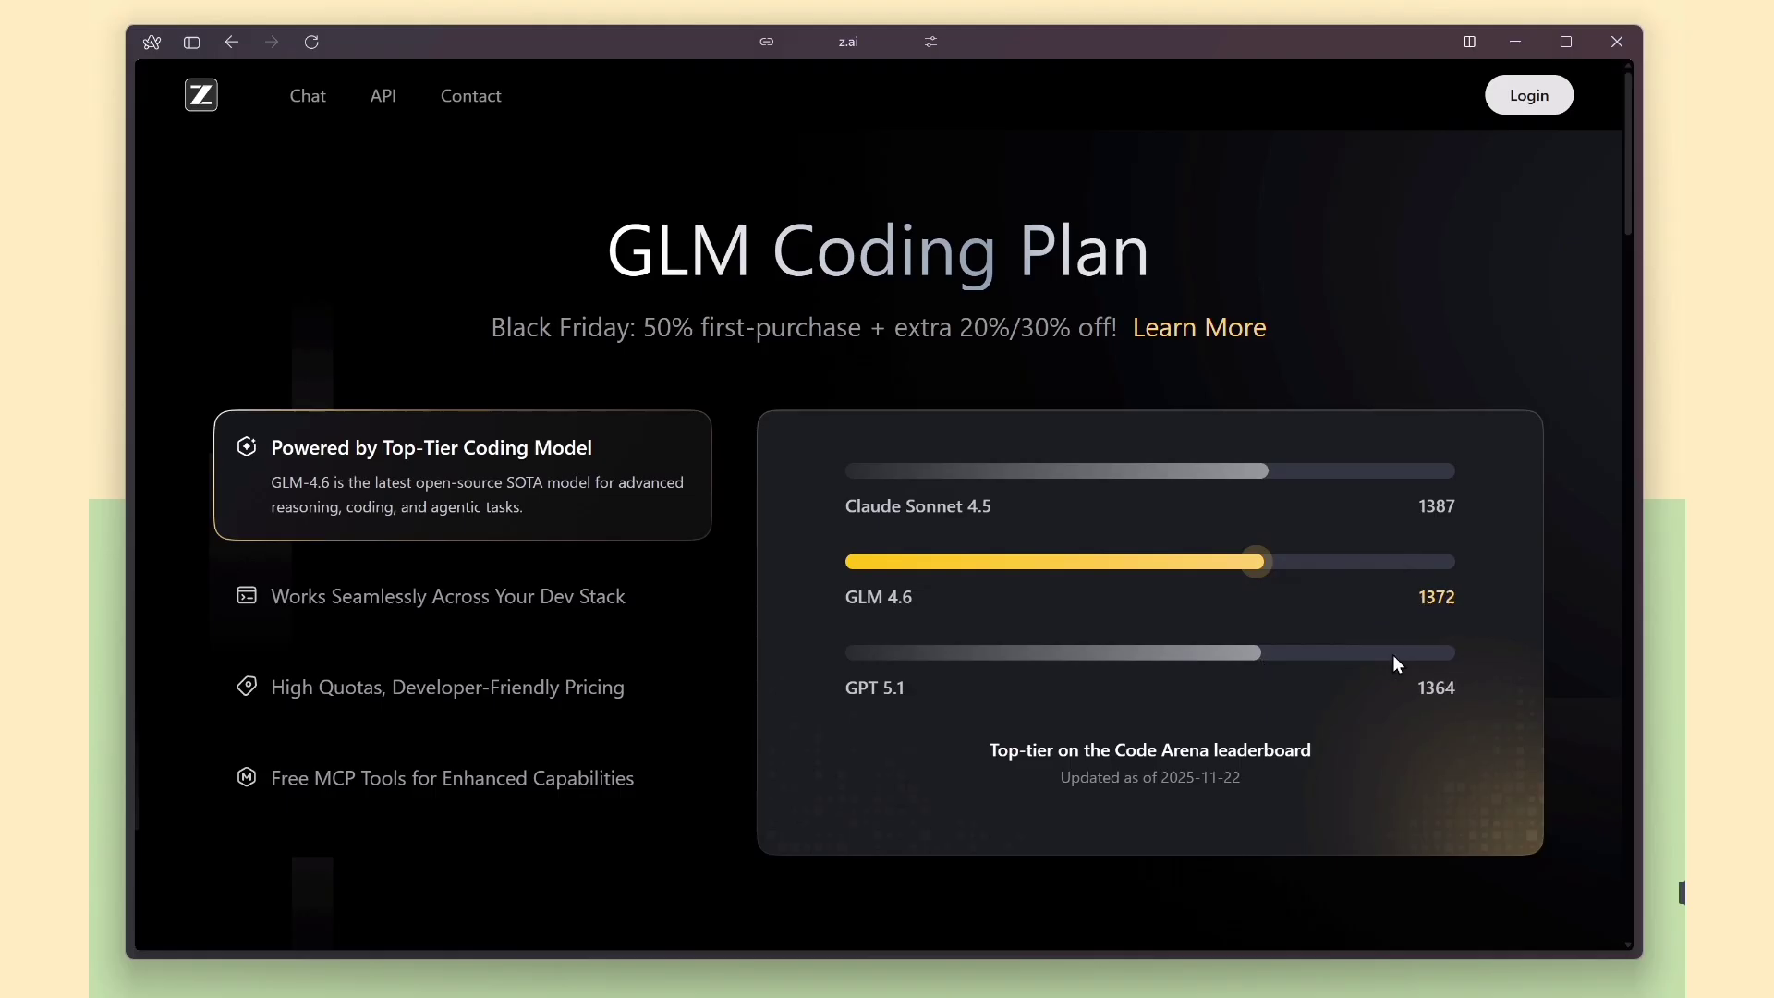
left_click(603, 609)
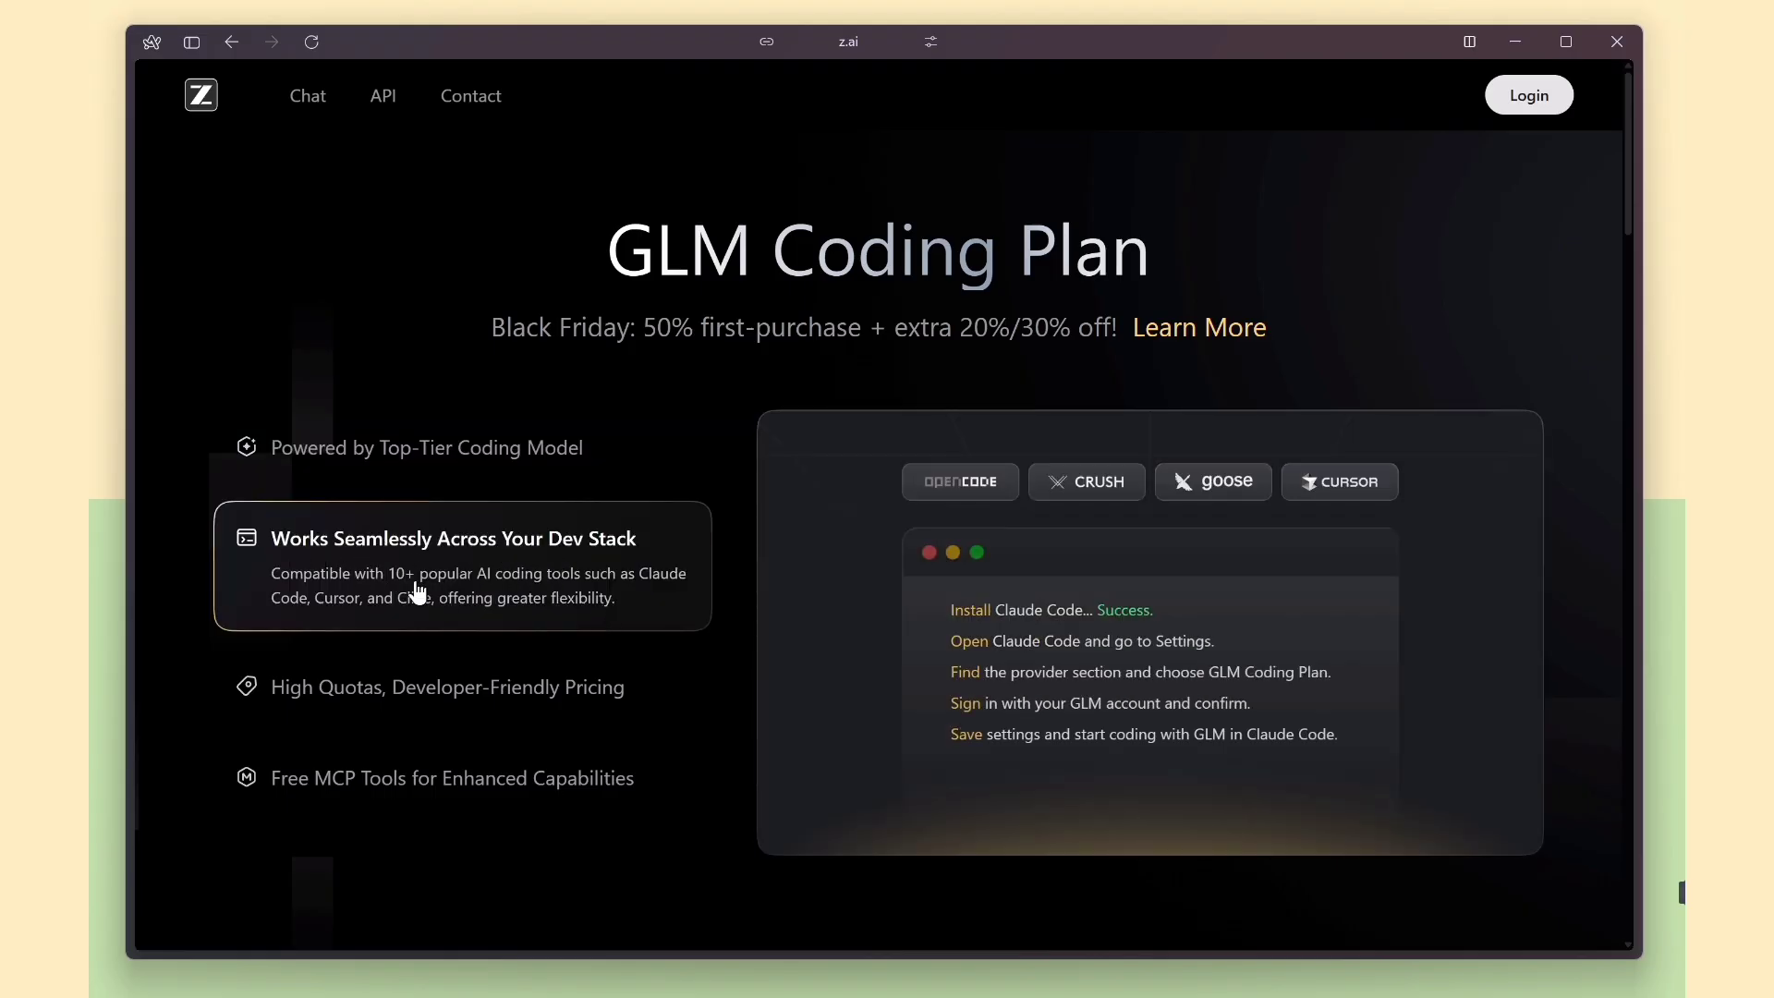
left_click_drag(389, 576, 635, 583)
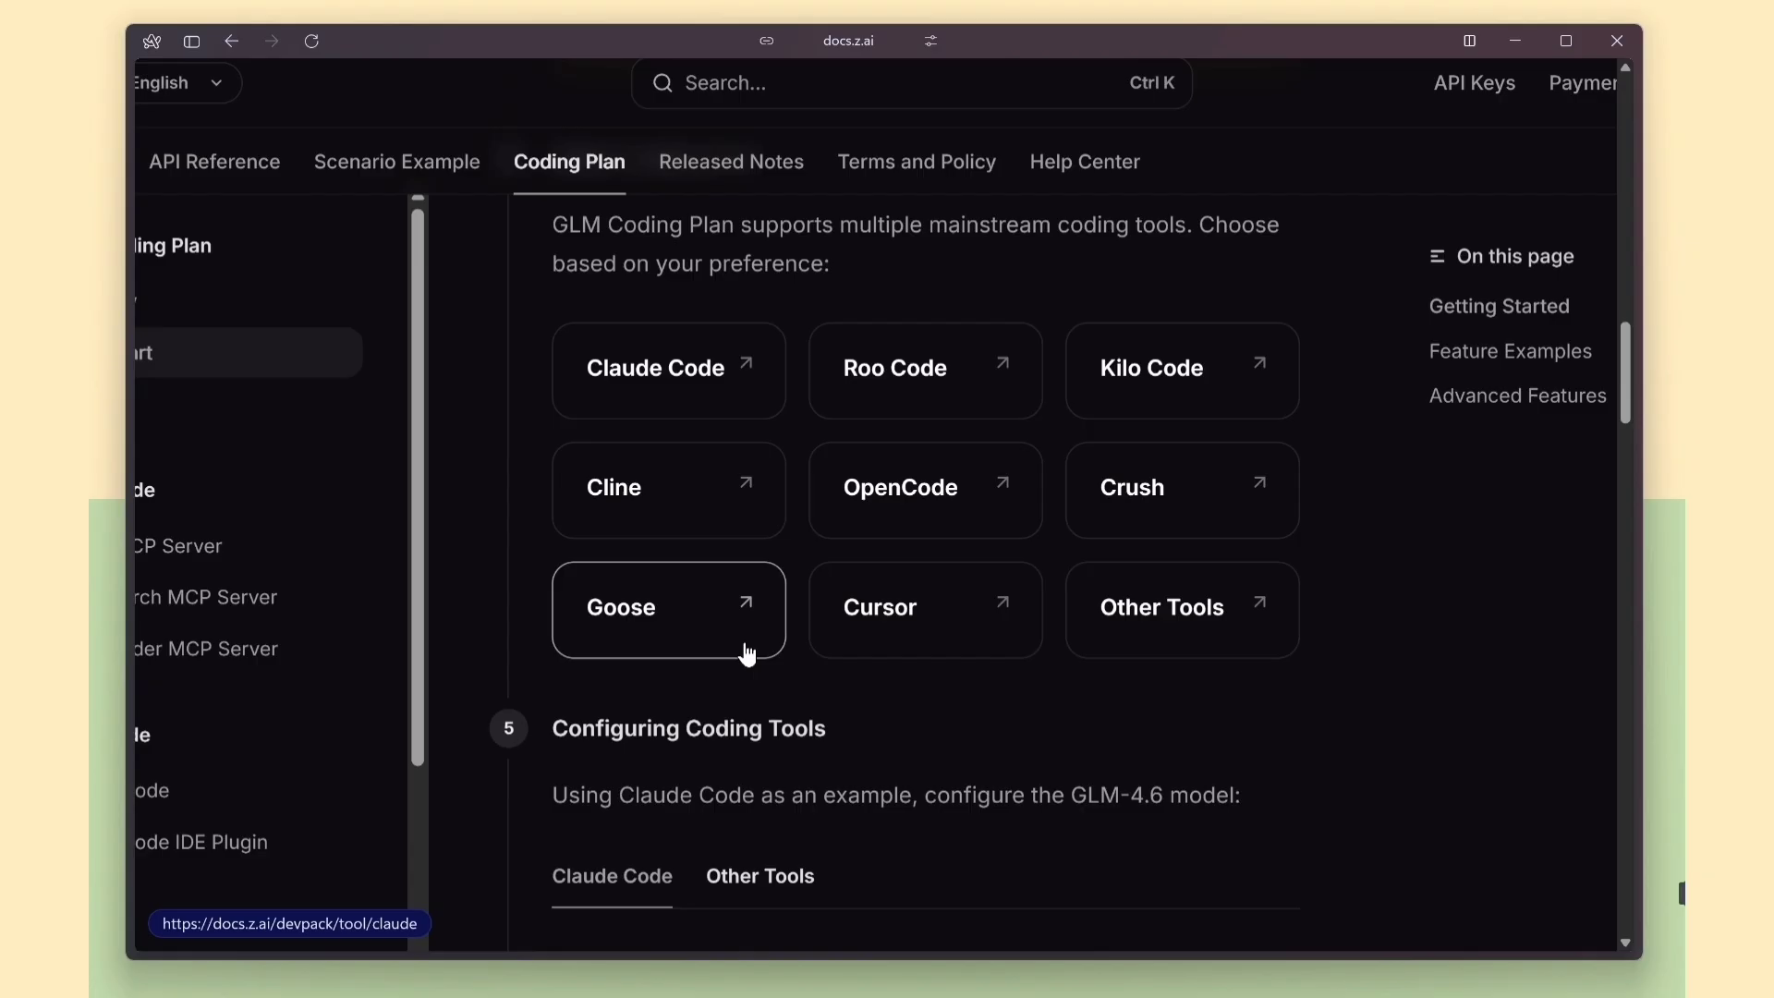
scroll(743, 652, "down", 2)
scroll(803, 632, "down", 1)
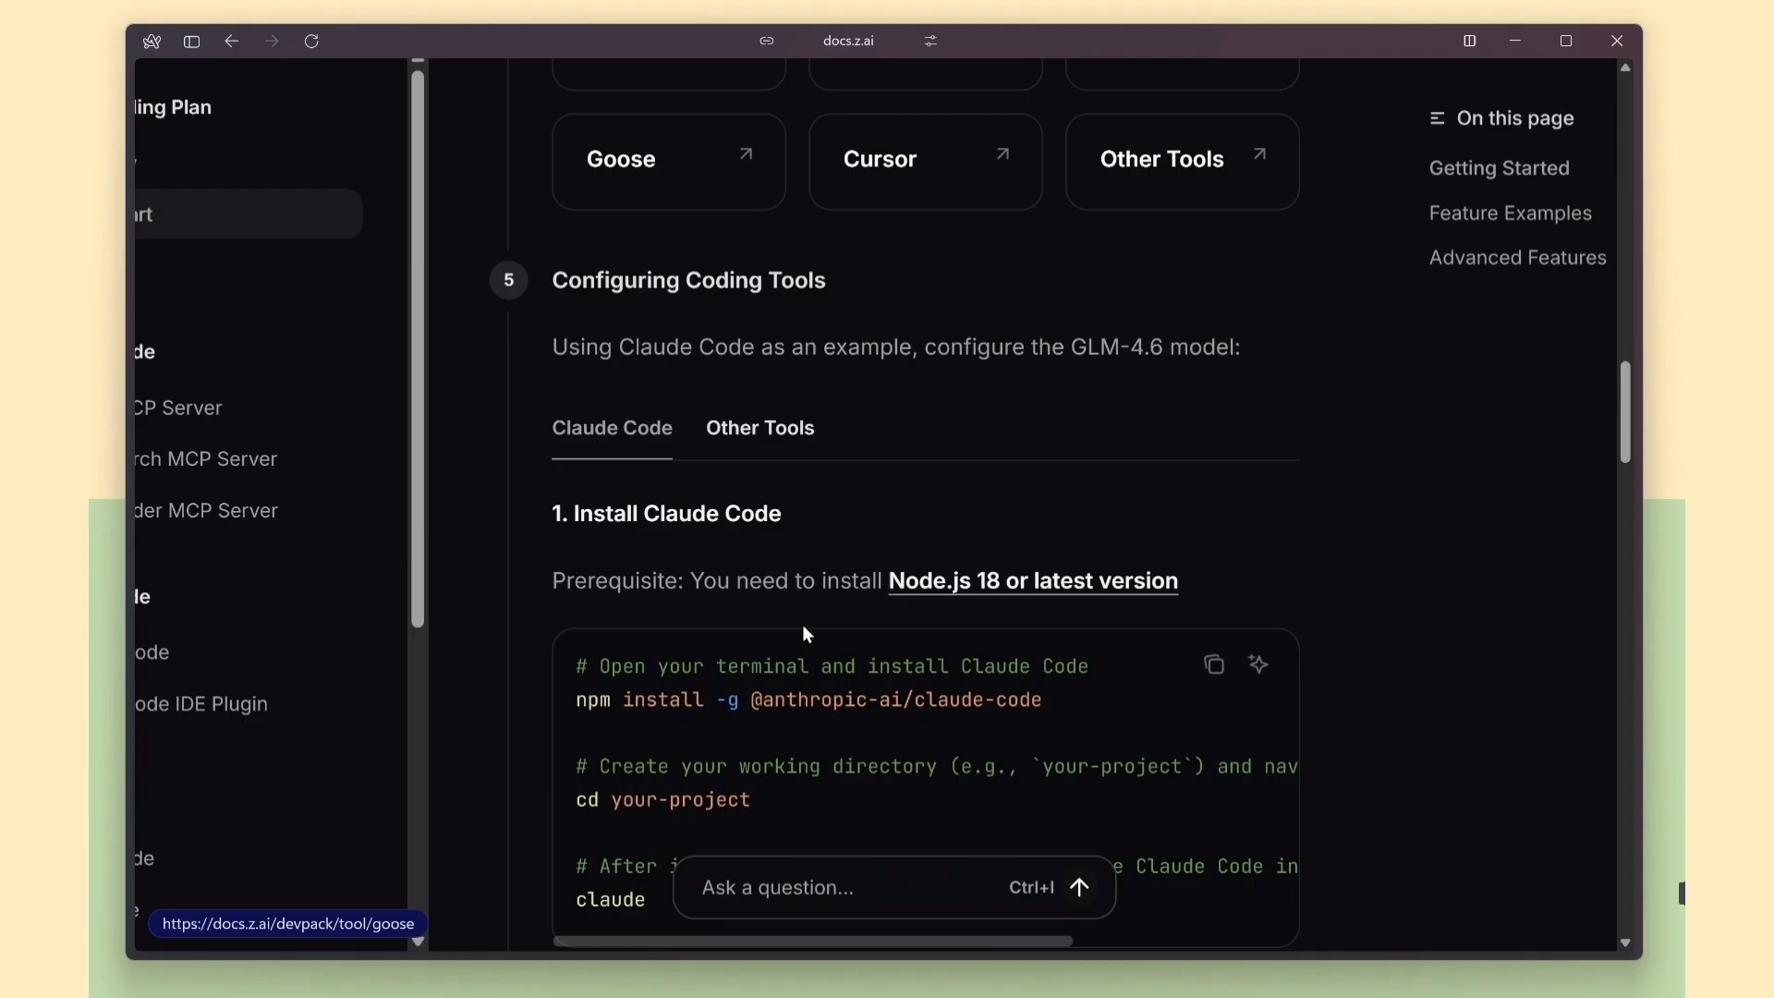
scroll(792, 606, "up", 1)
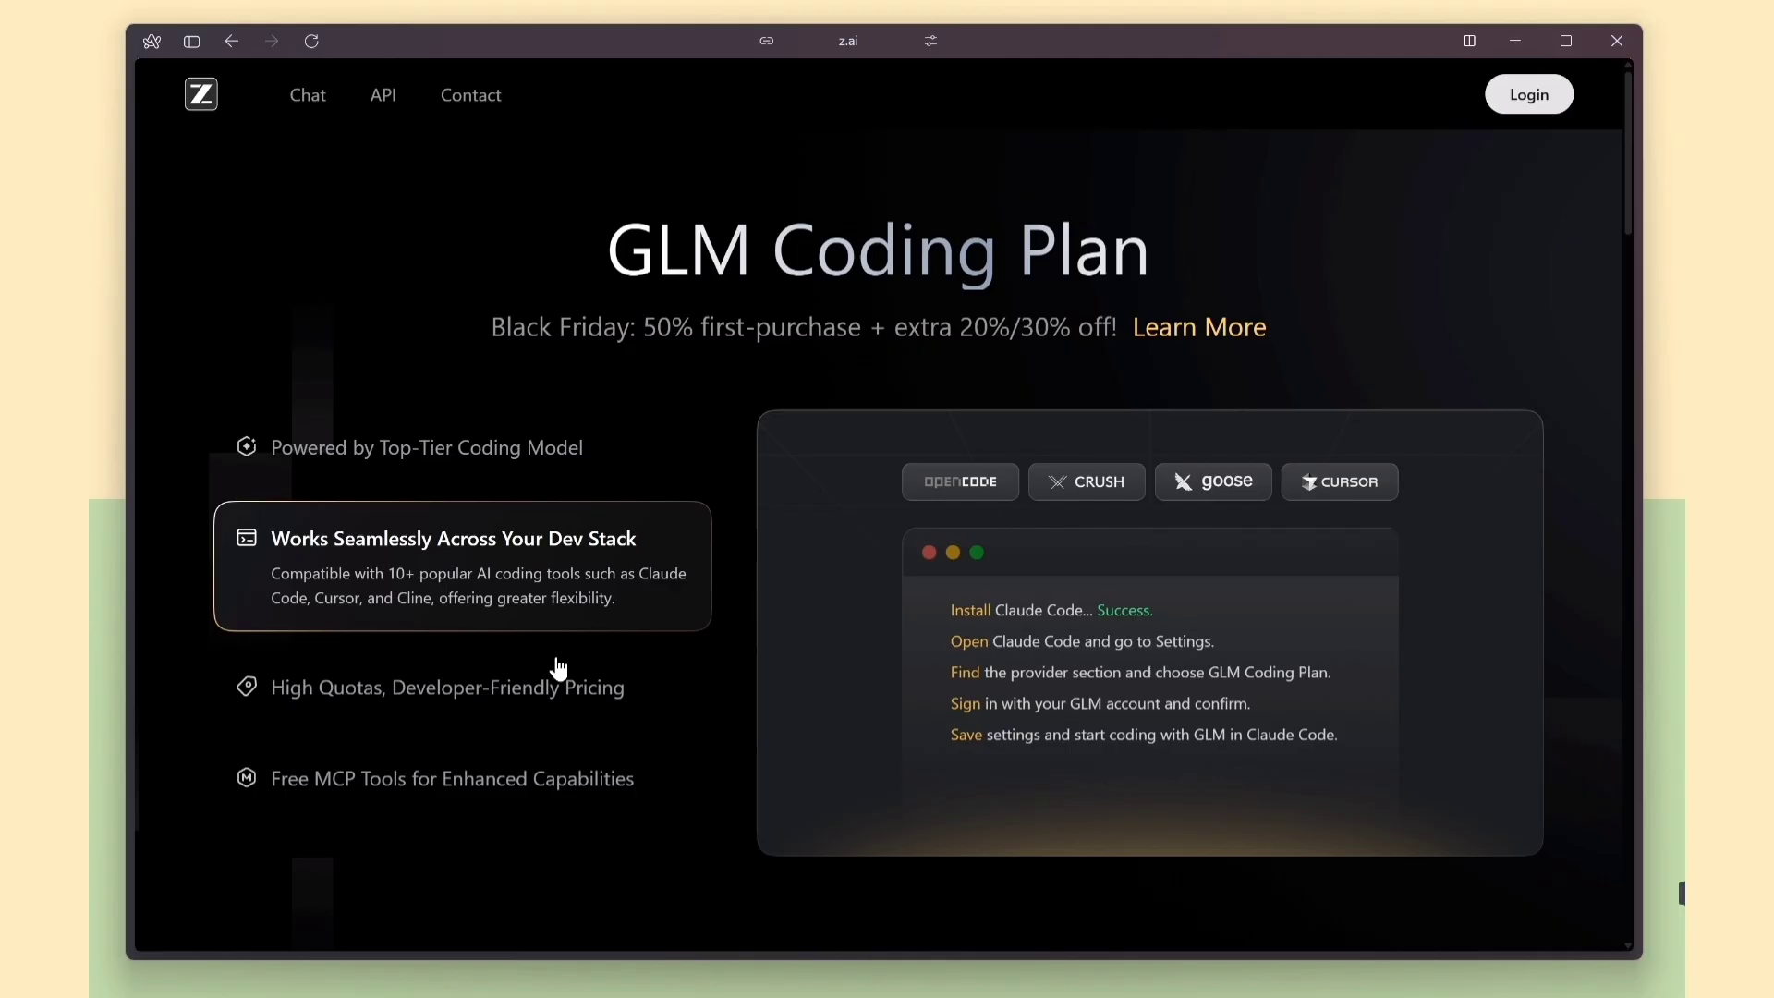
Step: Show the usage and price comparison charts, then the free MCP tools overview
left_click(508, 699)
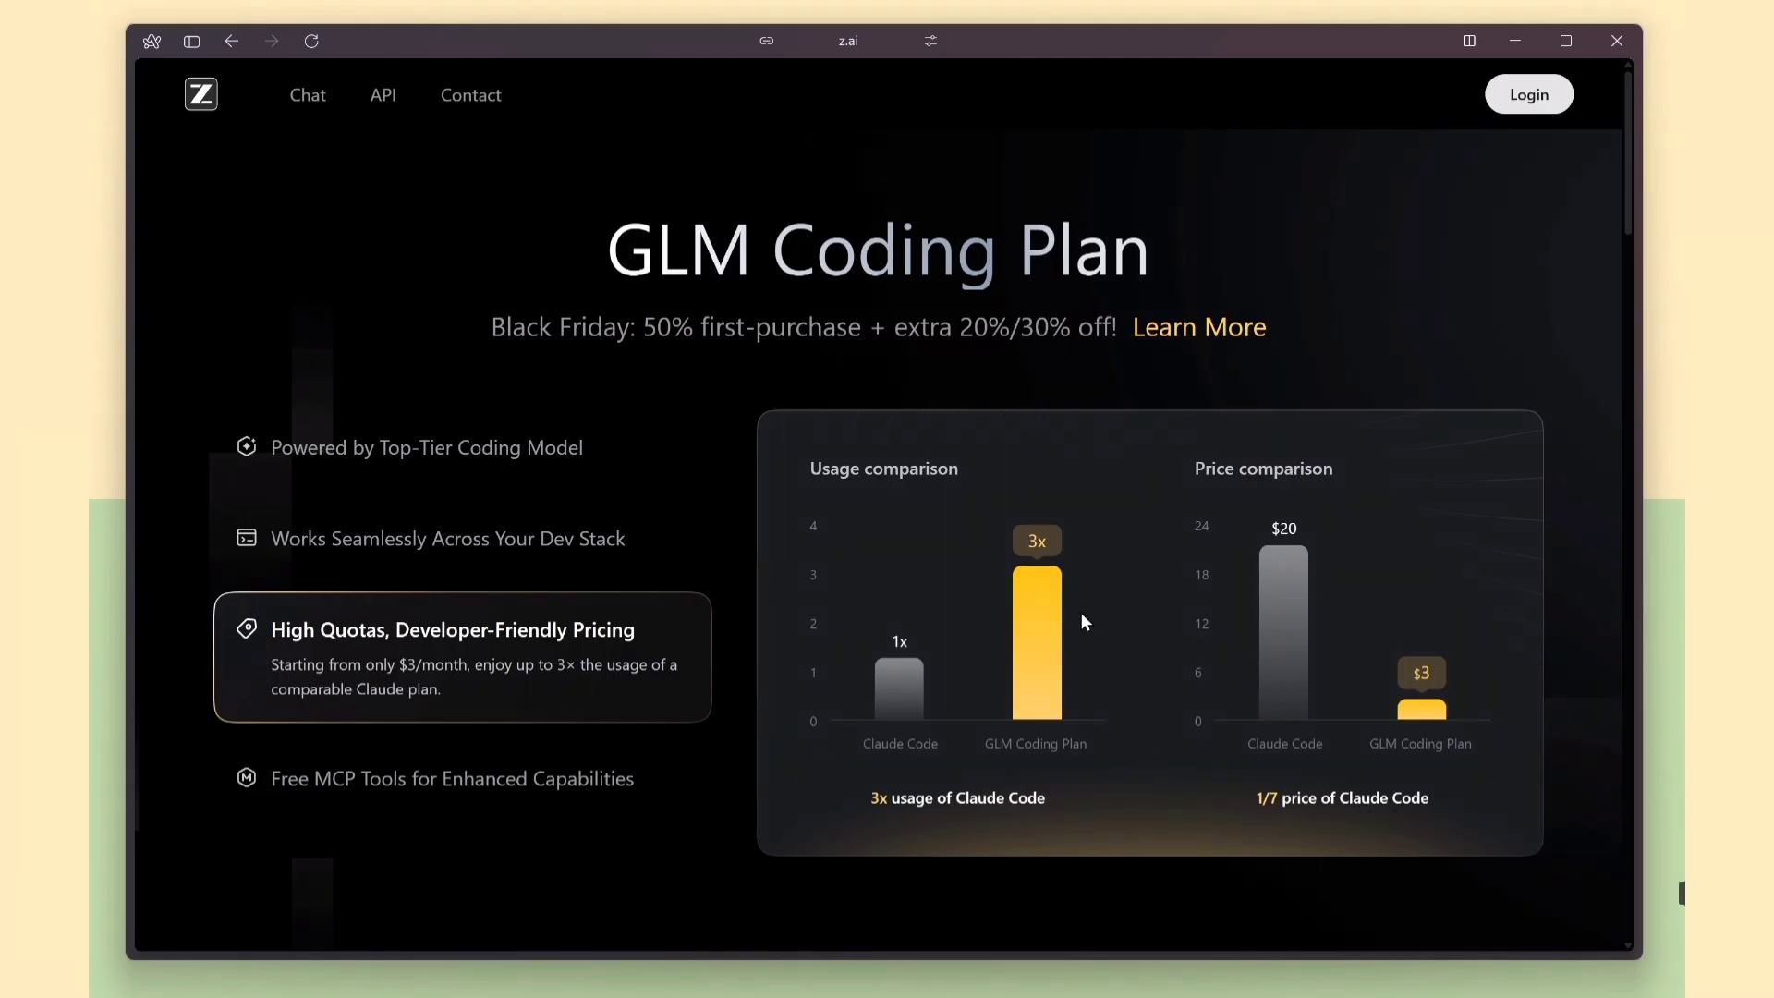
left_click(423, 812)
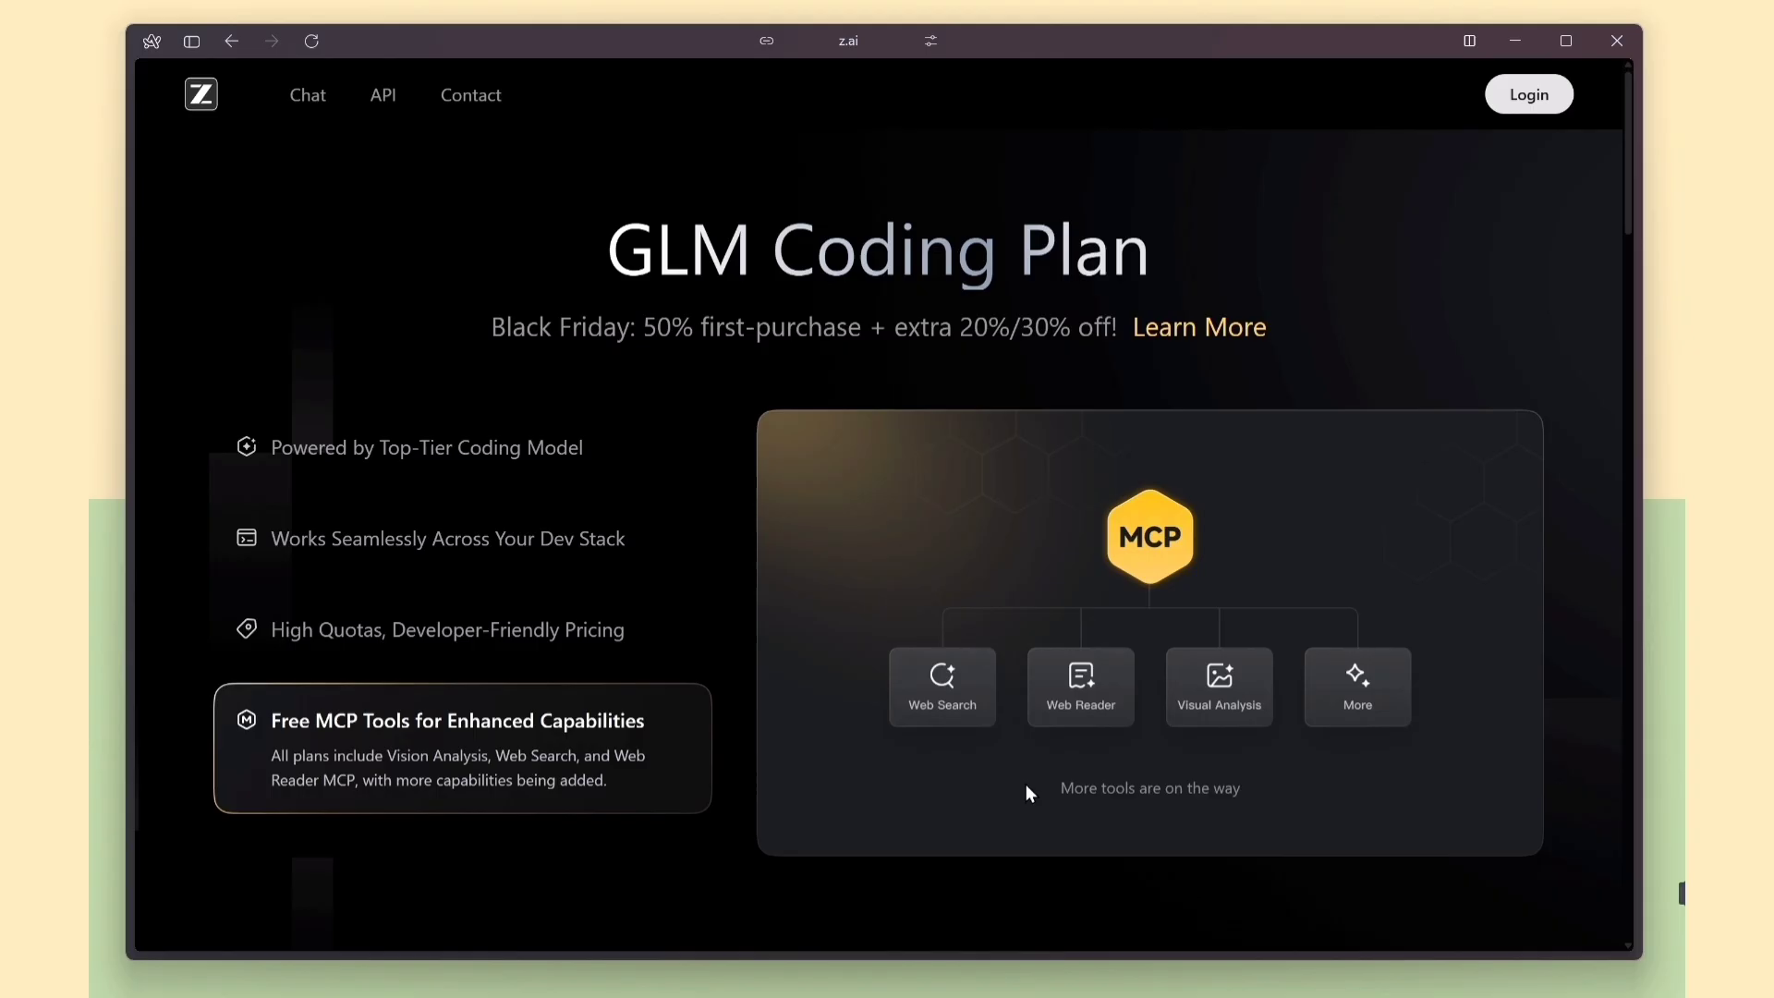
scroll(1026, 794, "down", 10)
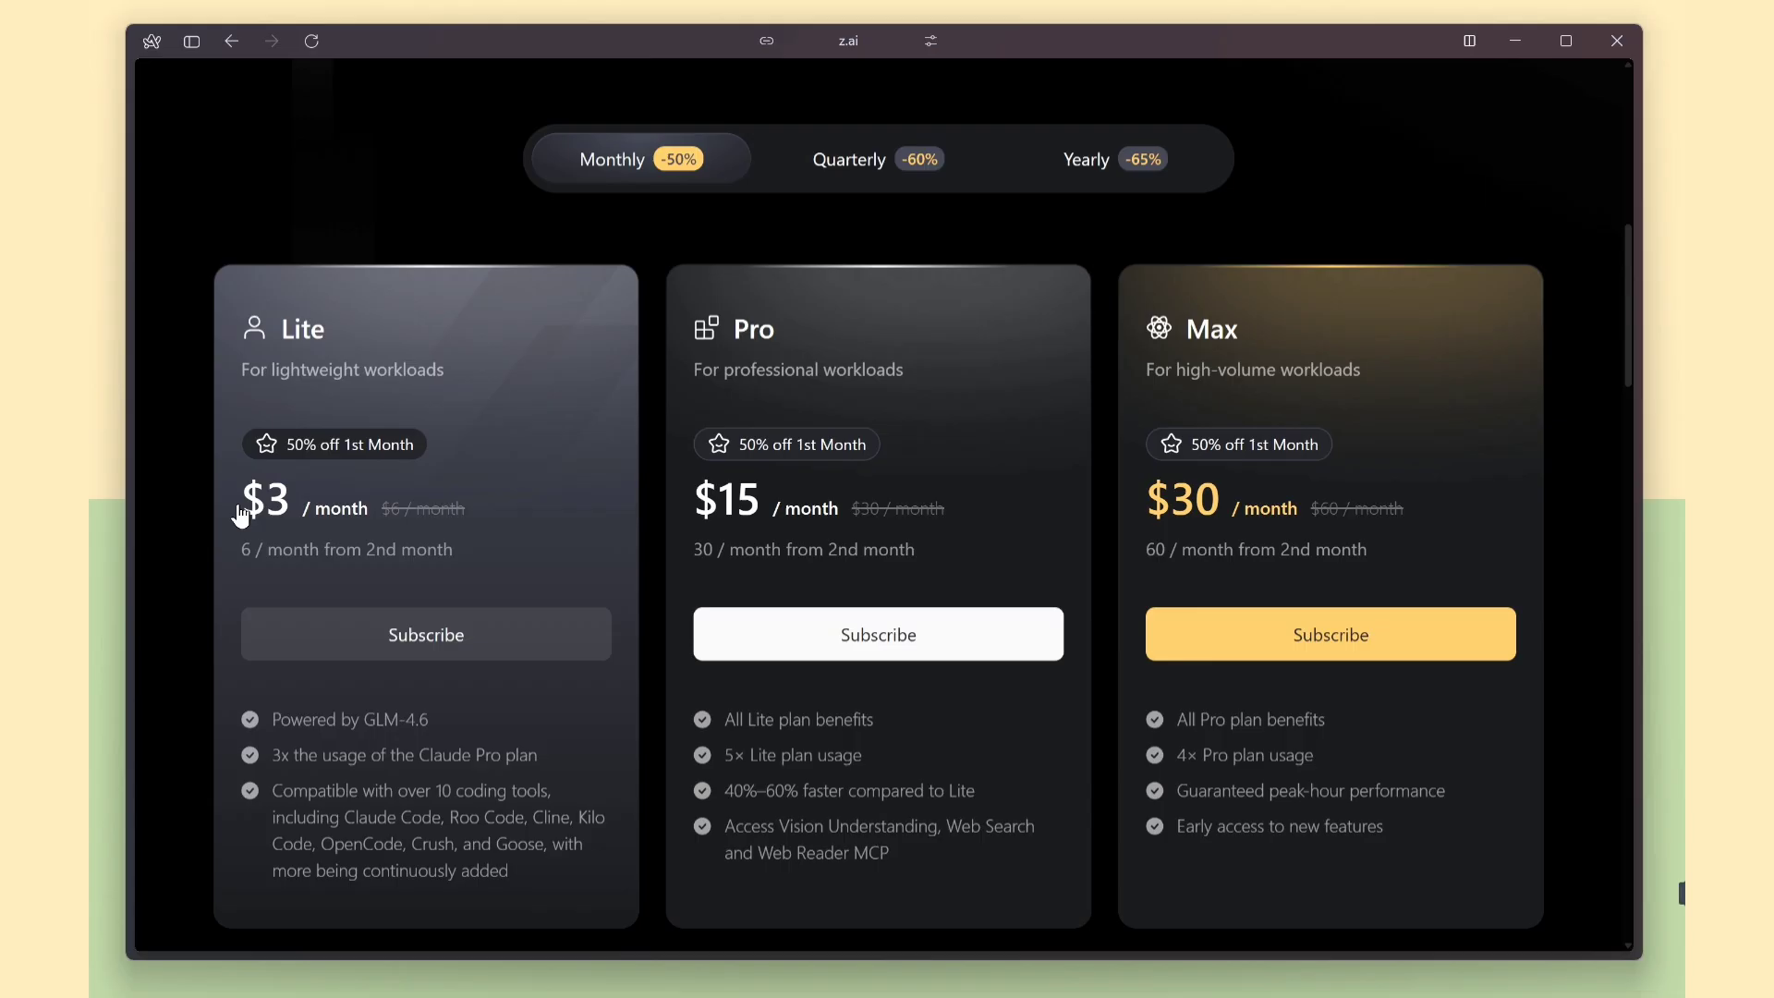
Step: Compare the Lite plan's $3 price with the documented Lite and Pro prompt limits
left_click_drag(247, 508, 295, 523)
left_click(287, 512)
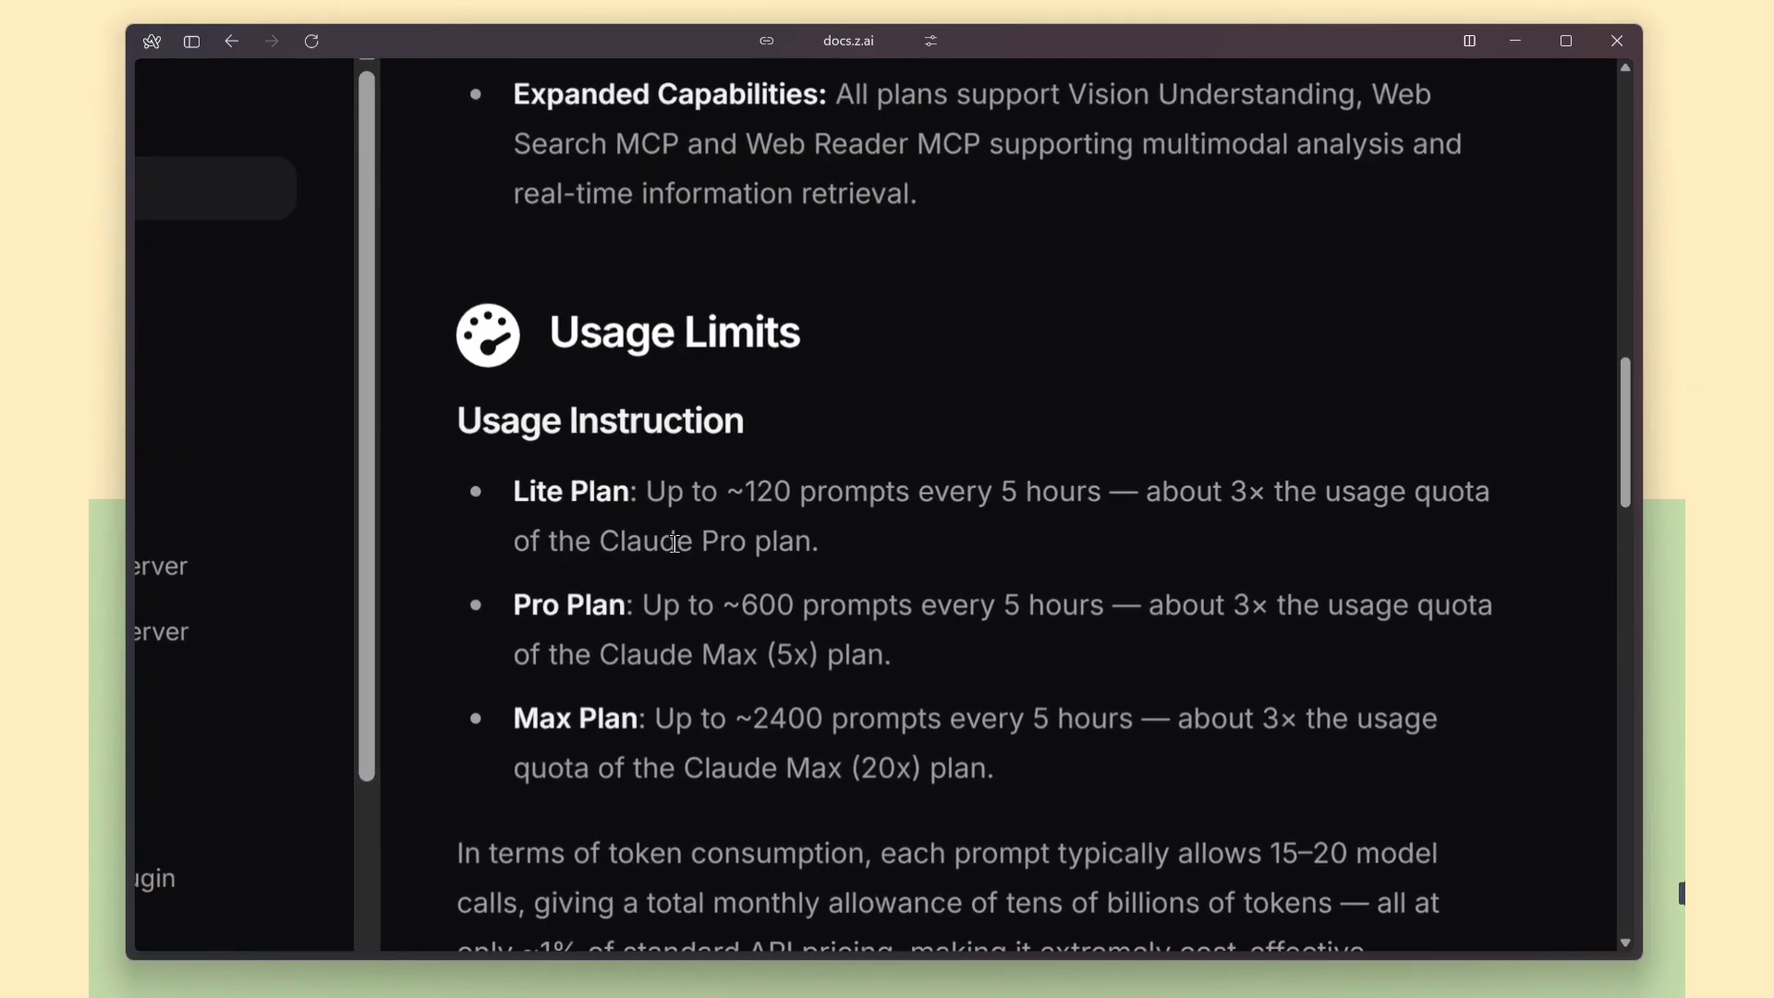
left_click_drag(514, 491, 1109, 496)
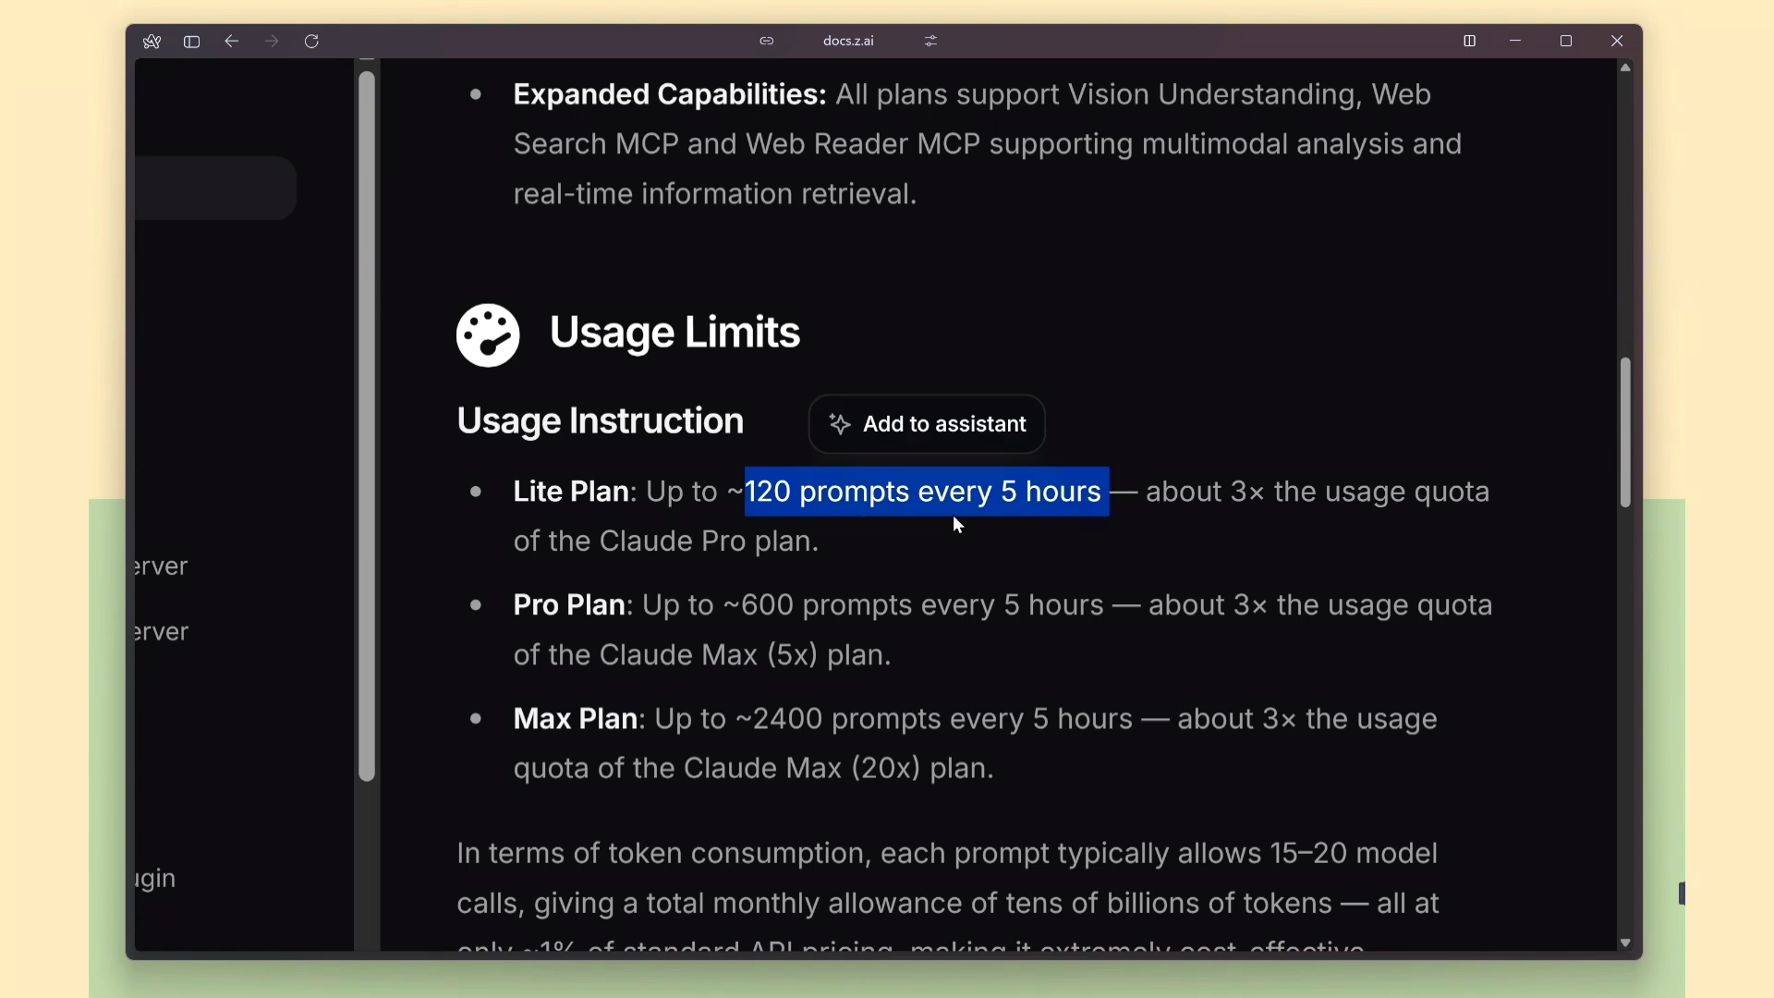
mouse_move(1232, 492)
left_mouse_down()
mouse_move(1510, 493)
mouse_move(824, 544)
left_mouse_up()
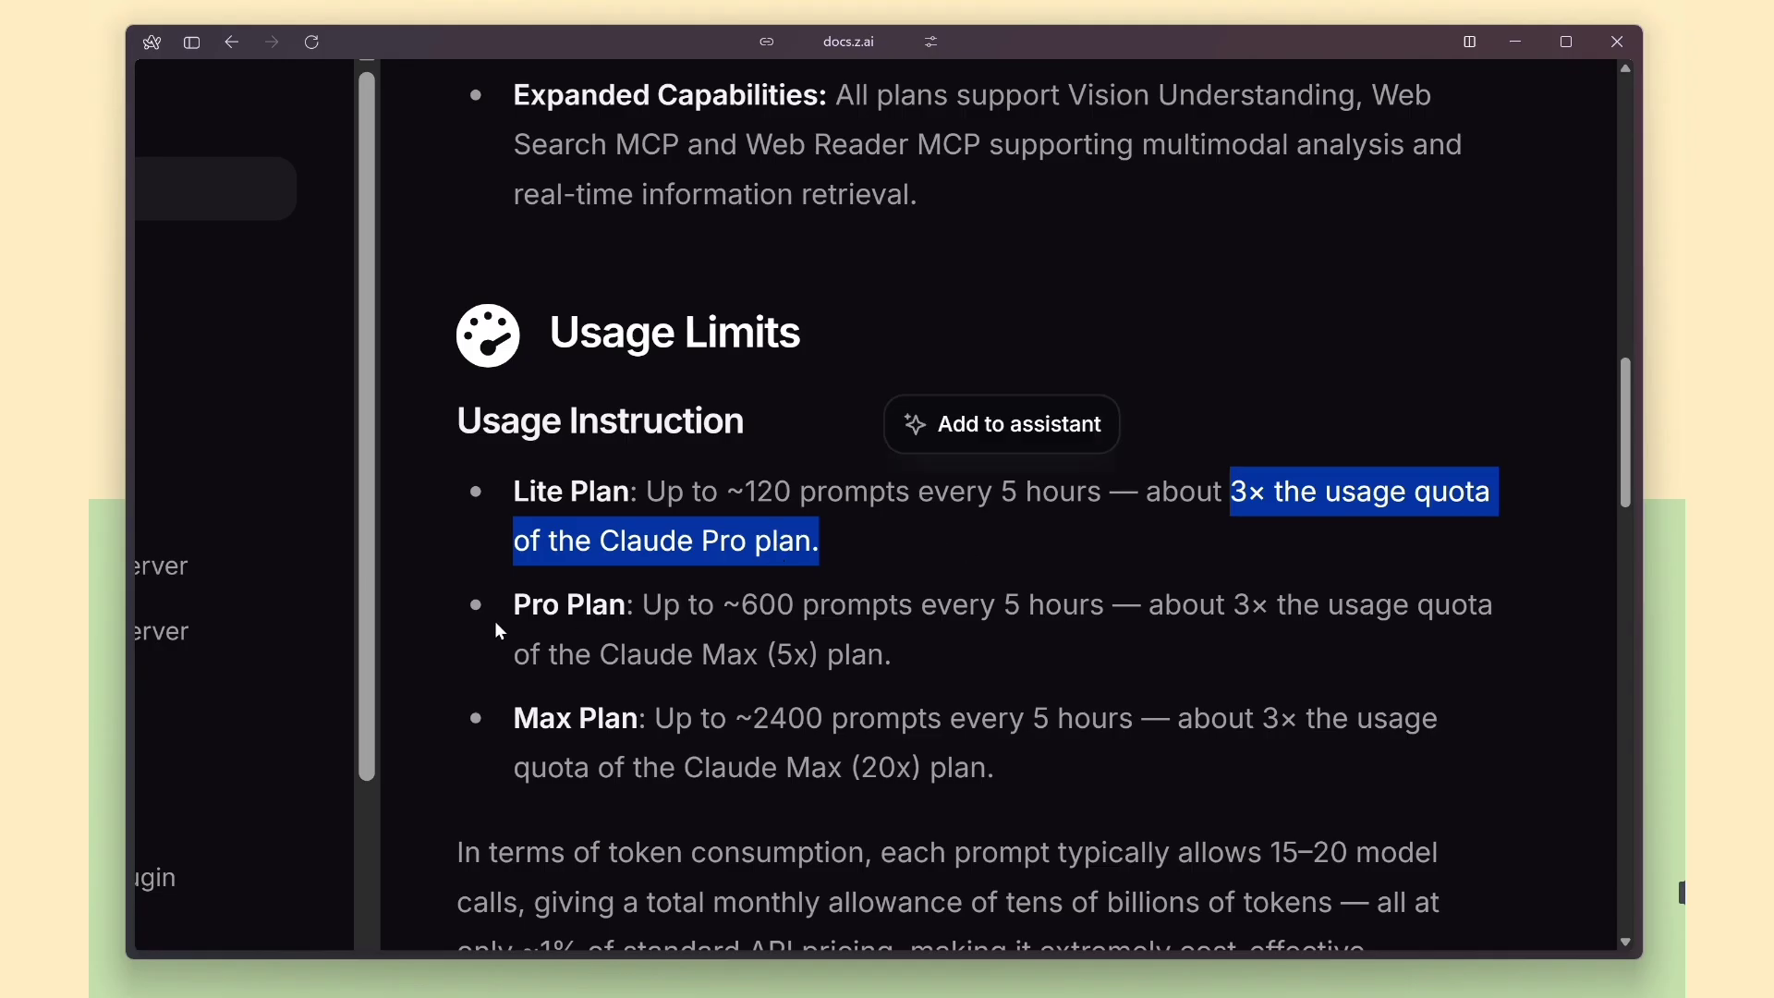
left_click_drag(512, 606, 1113, 607)
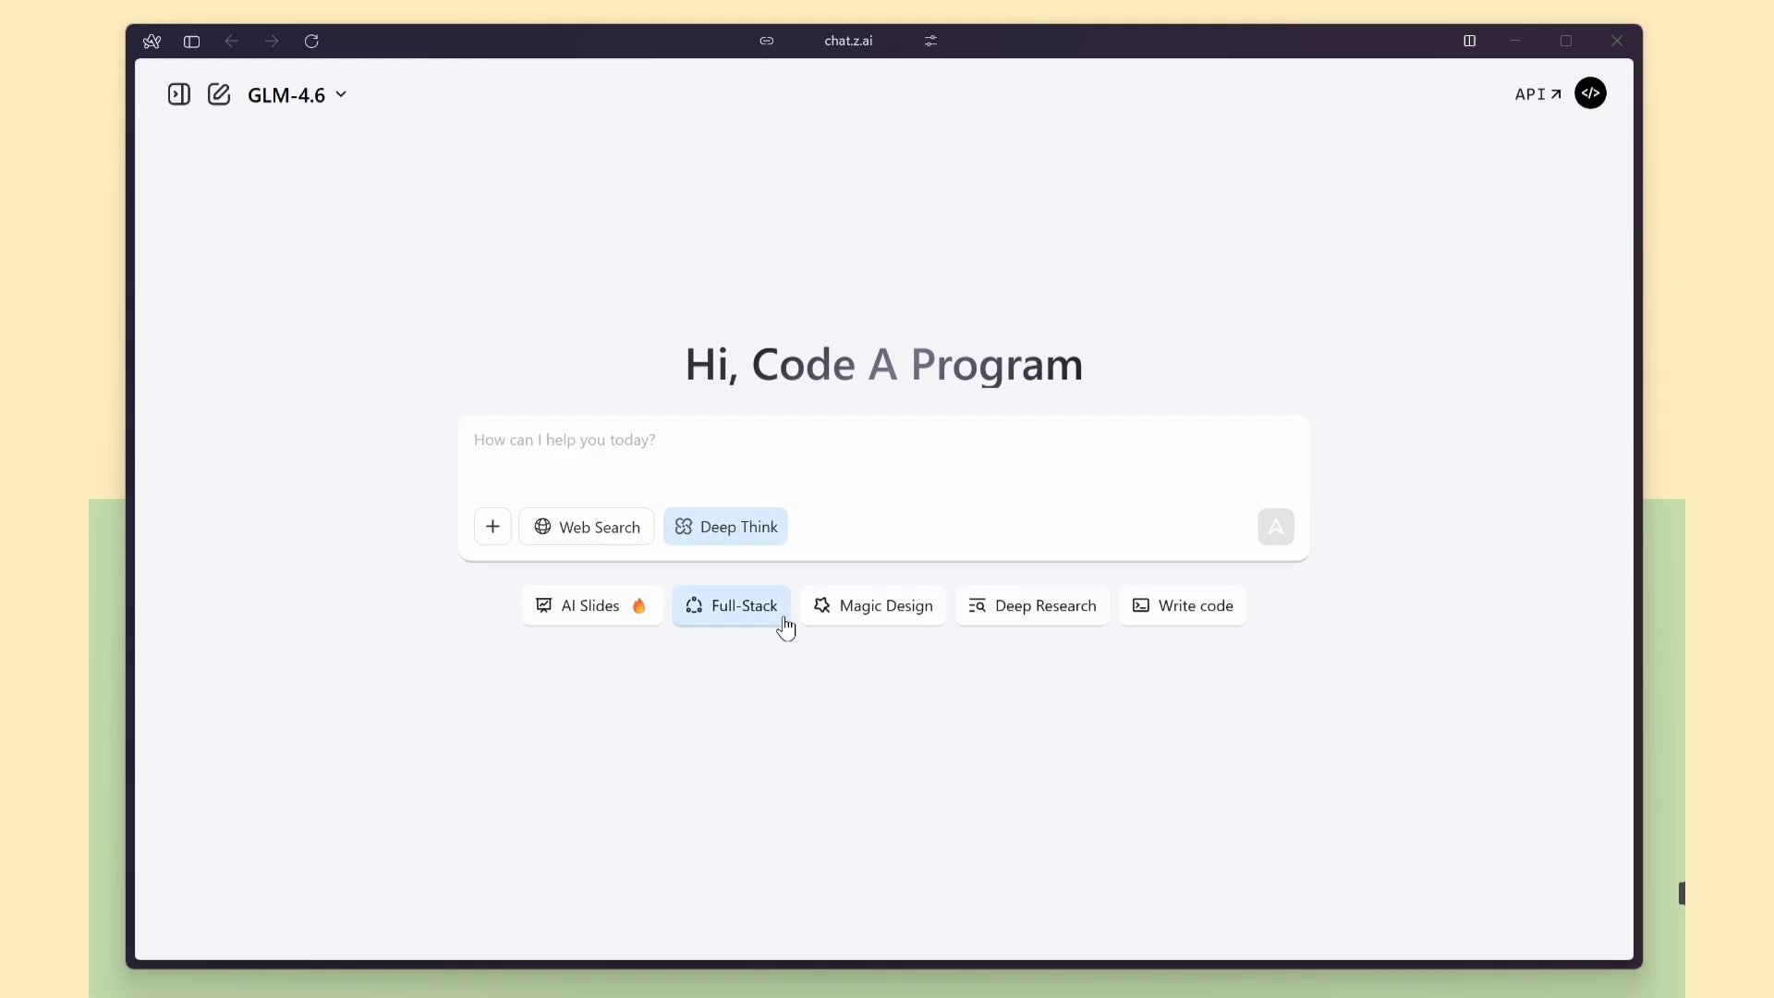
Step: Try the AI Slides, Full-Stack and Magic Design modes, then enable Full-Stack mode
left_click(610, 609)
left_click(589, 438)
left_click(744, 606)
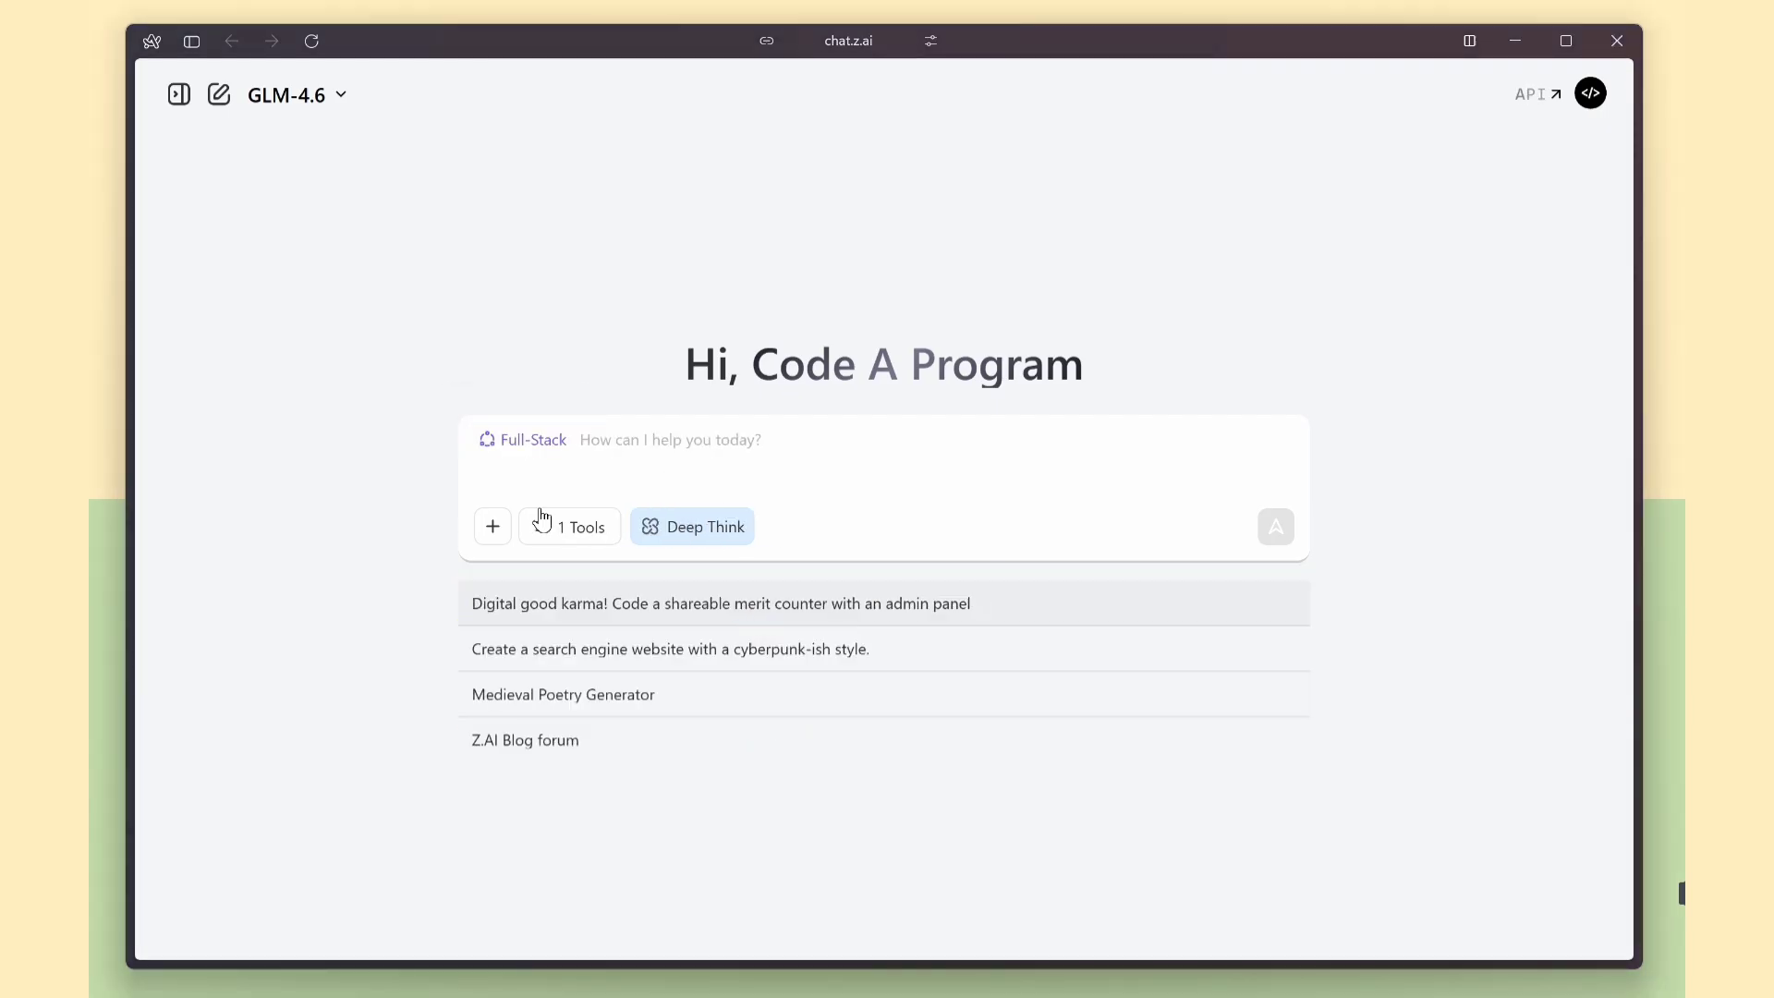
left_click(498, 439)
left_click(885, 606)
left_click(602, 435)
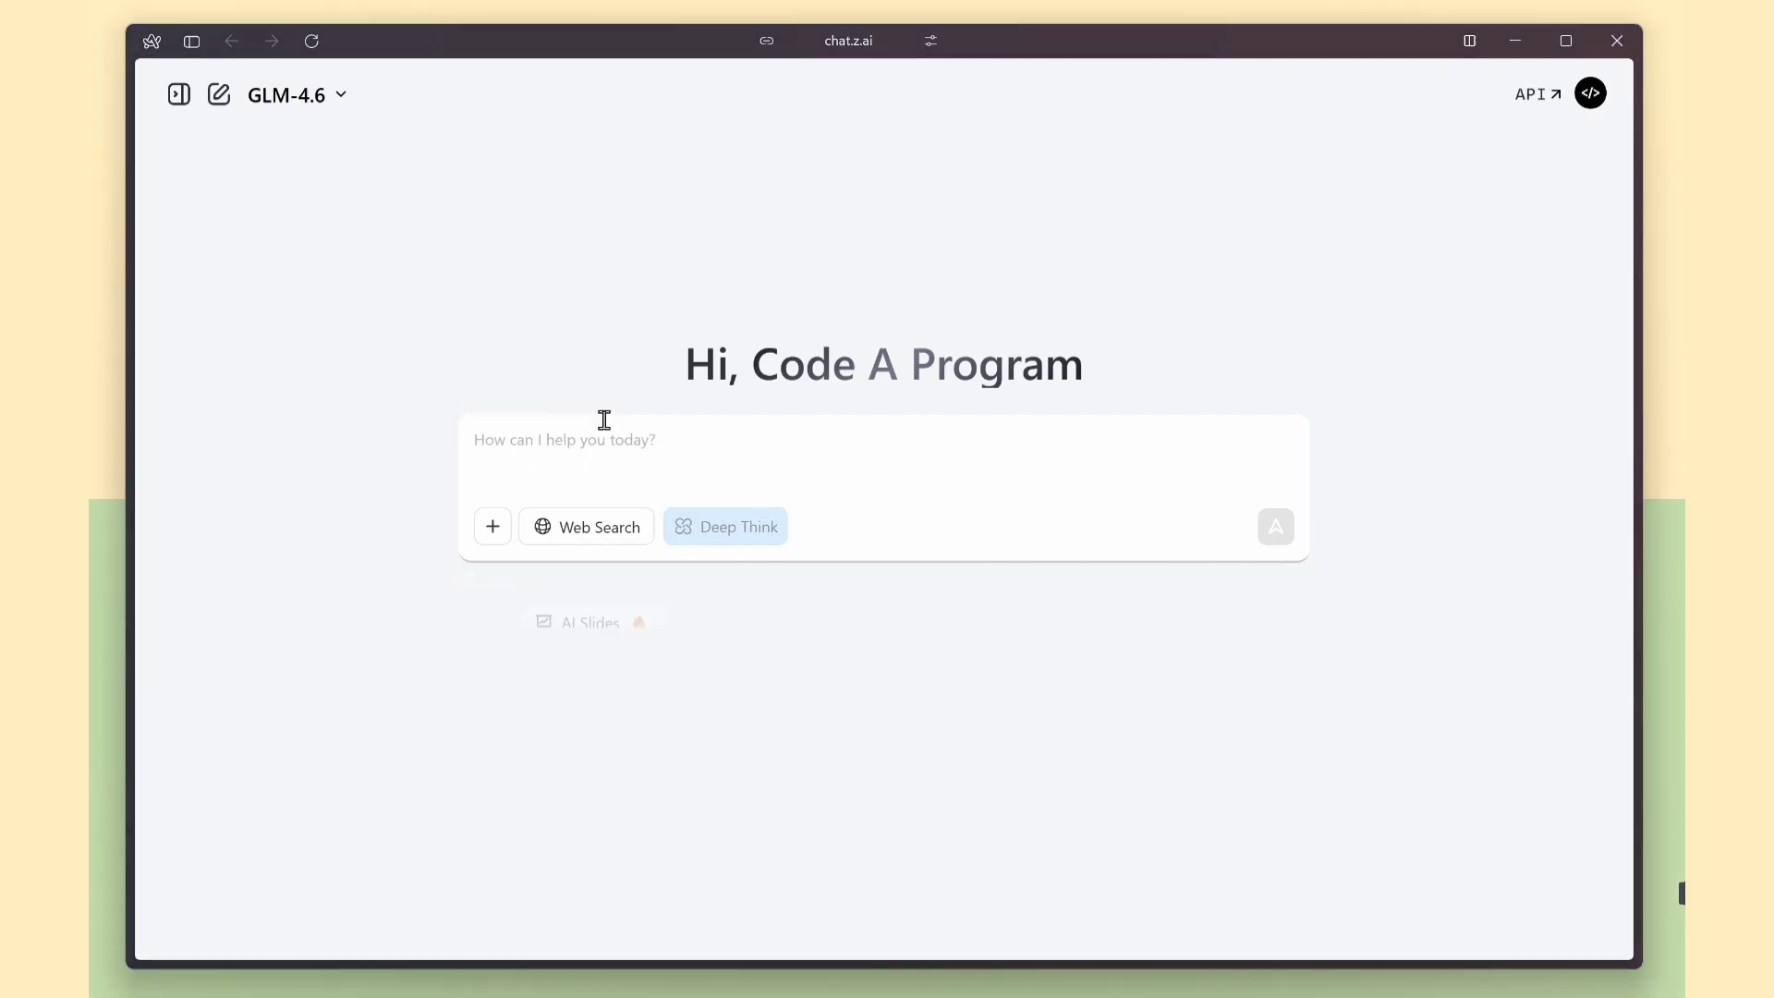
left_click(735, 604)
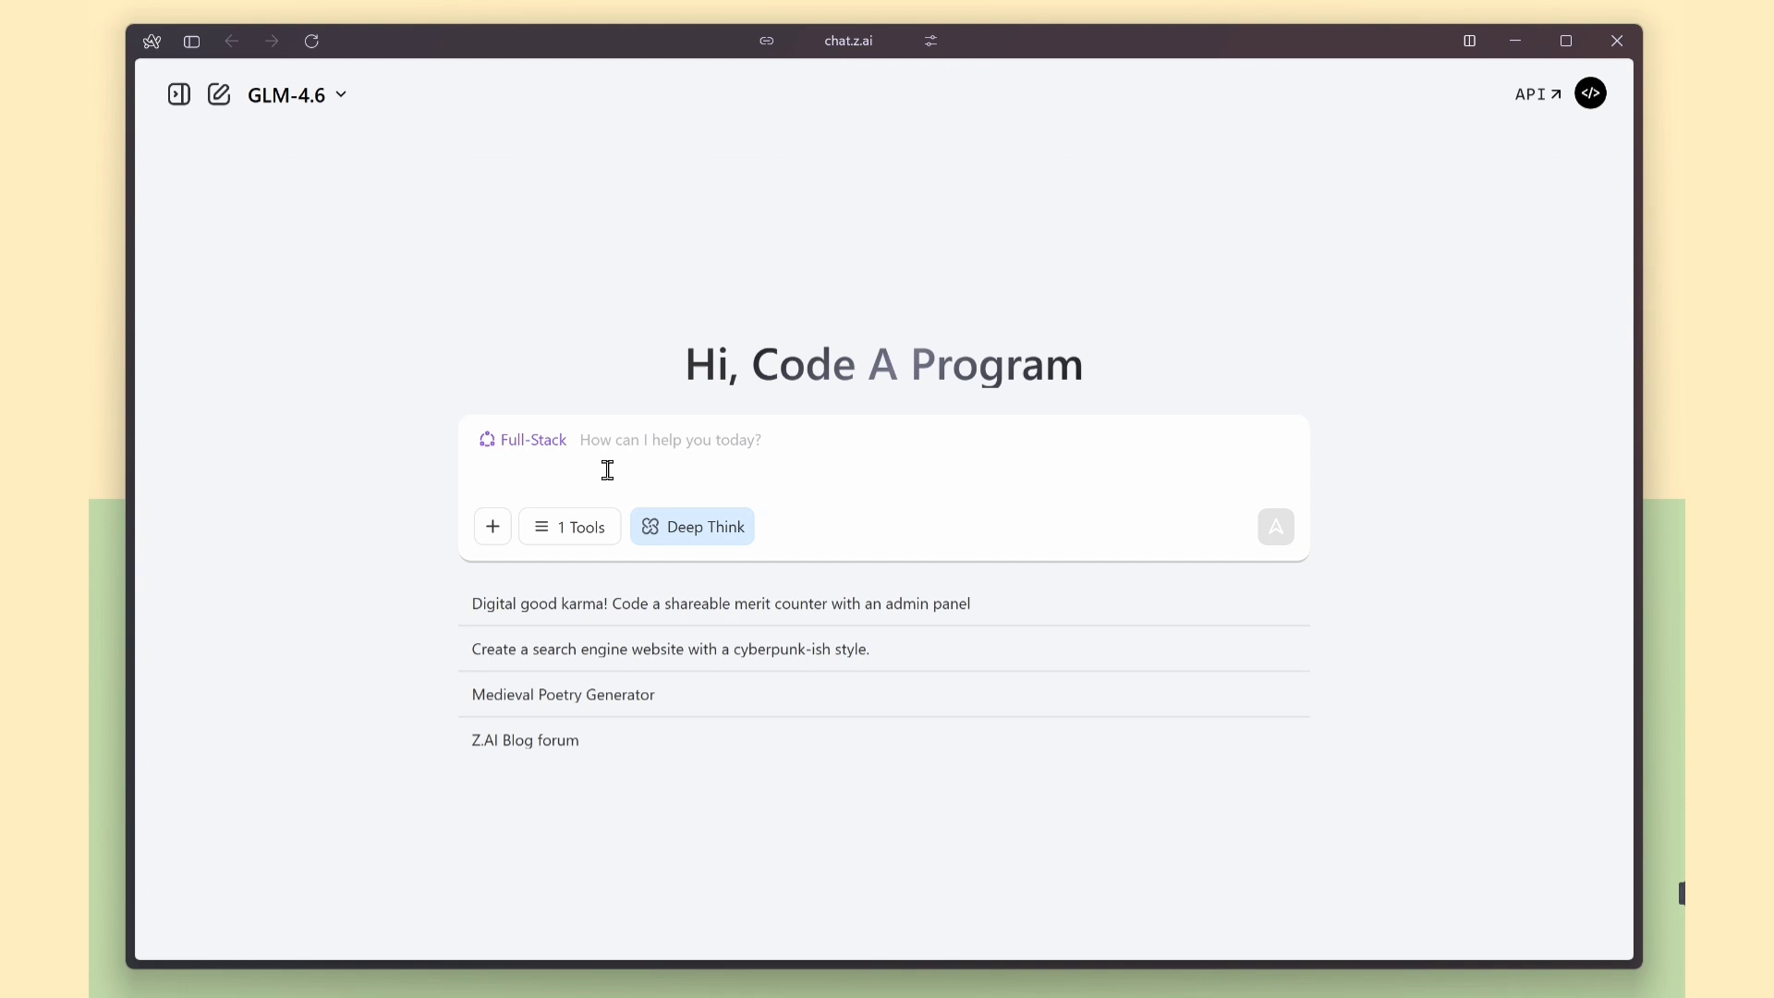
Step: Send the pasted blog admin dashboard prompt to GLM-4.6 and open the generated preview full-window
type("Generate a clean, modern blog admin dashboard with sidebar navigation, top search bar, KPI cards, and a posts table with status, views, and quick actions using next js shadcn ui")
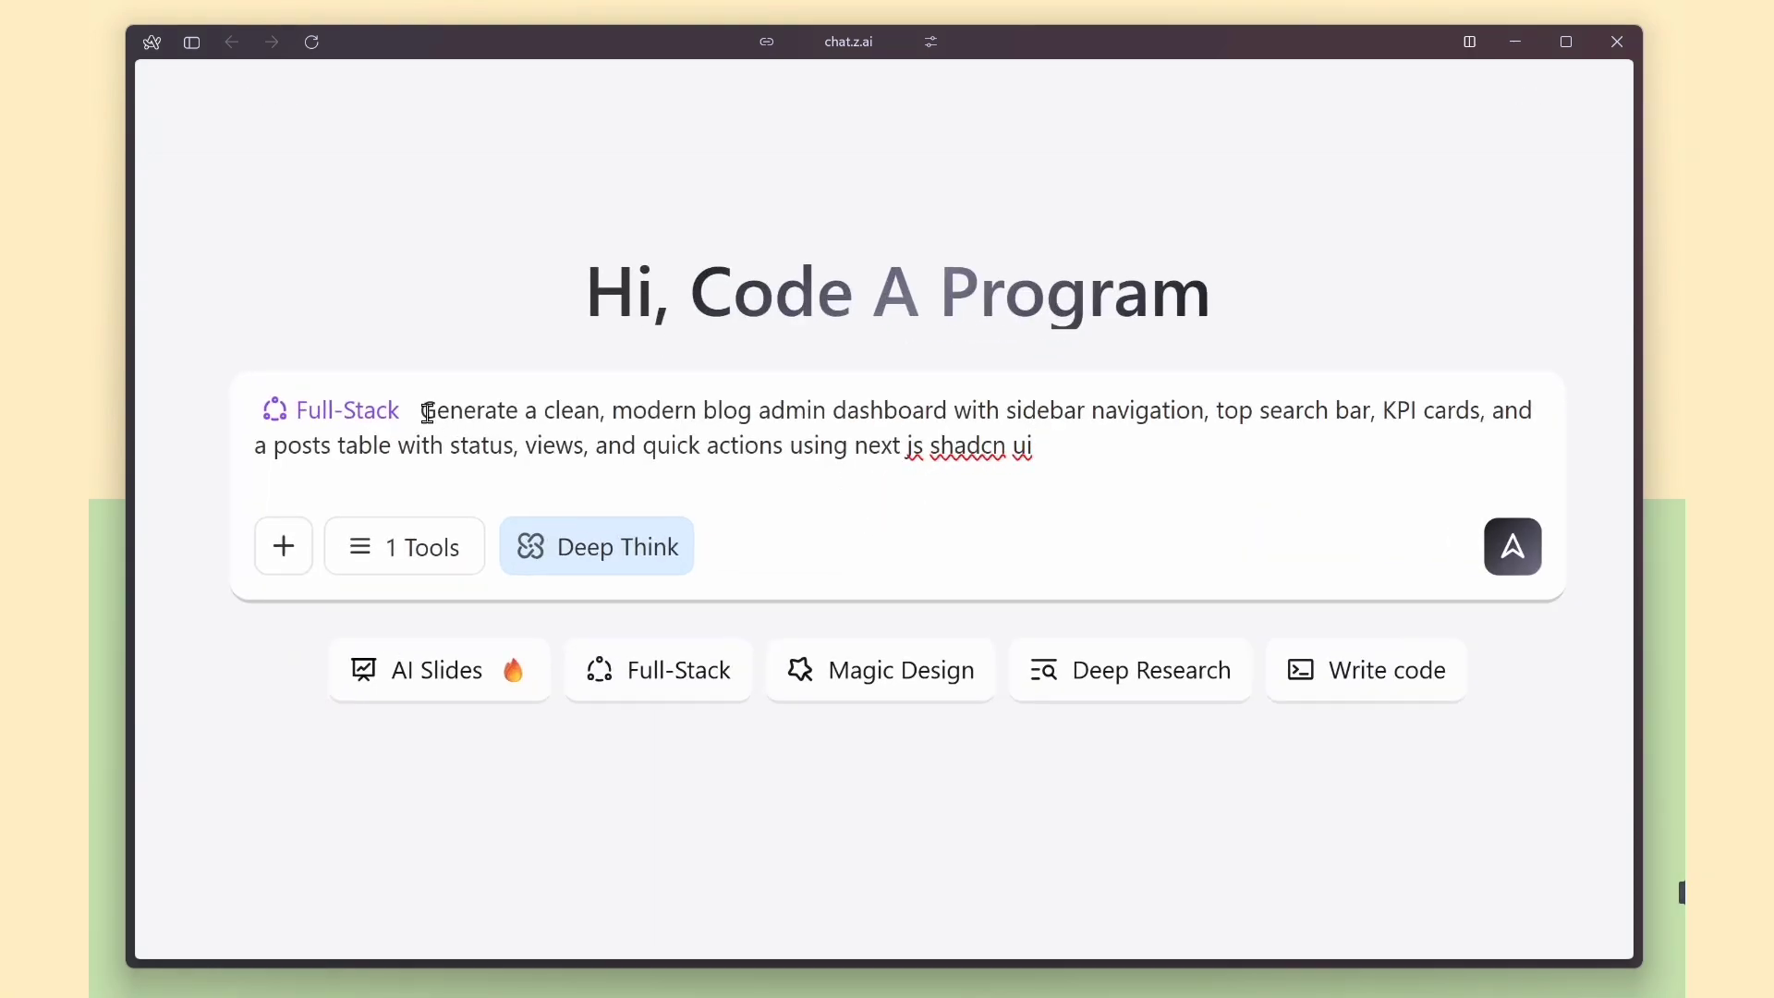
left_click_drag(427, 412, 1086, 424)
left_click(875, 410)
left_click(1085, 424)
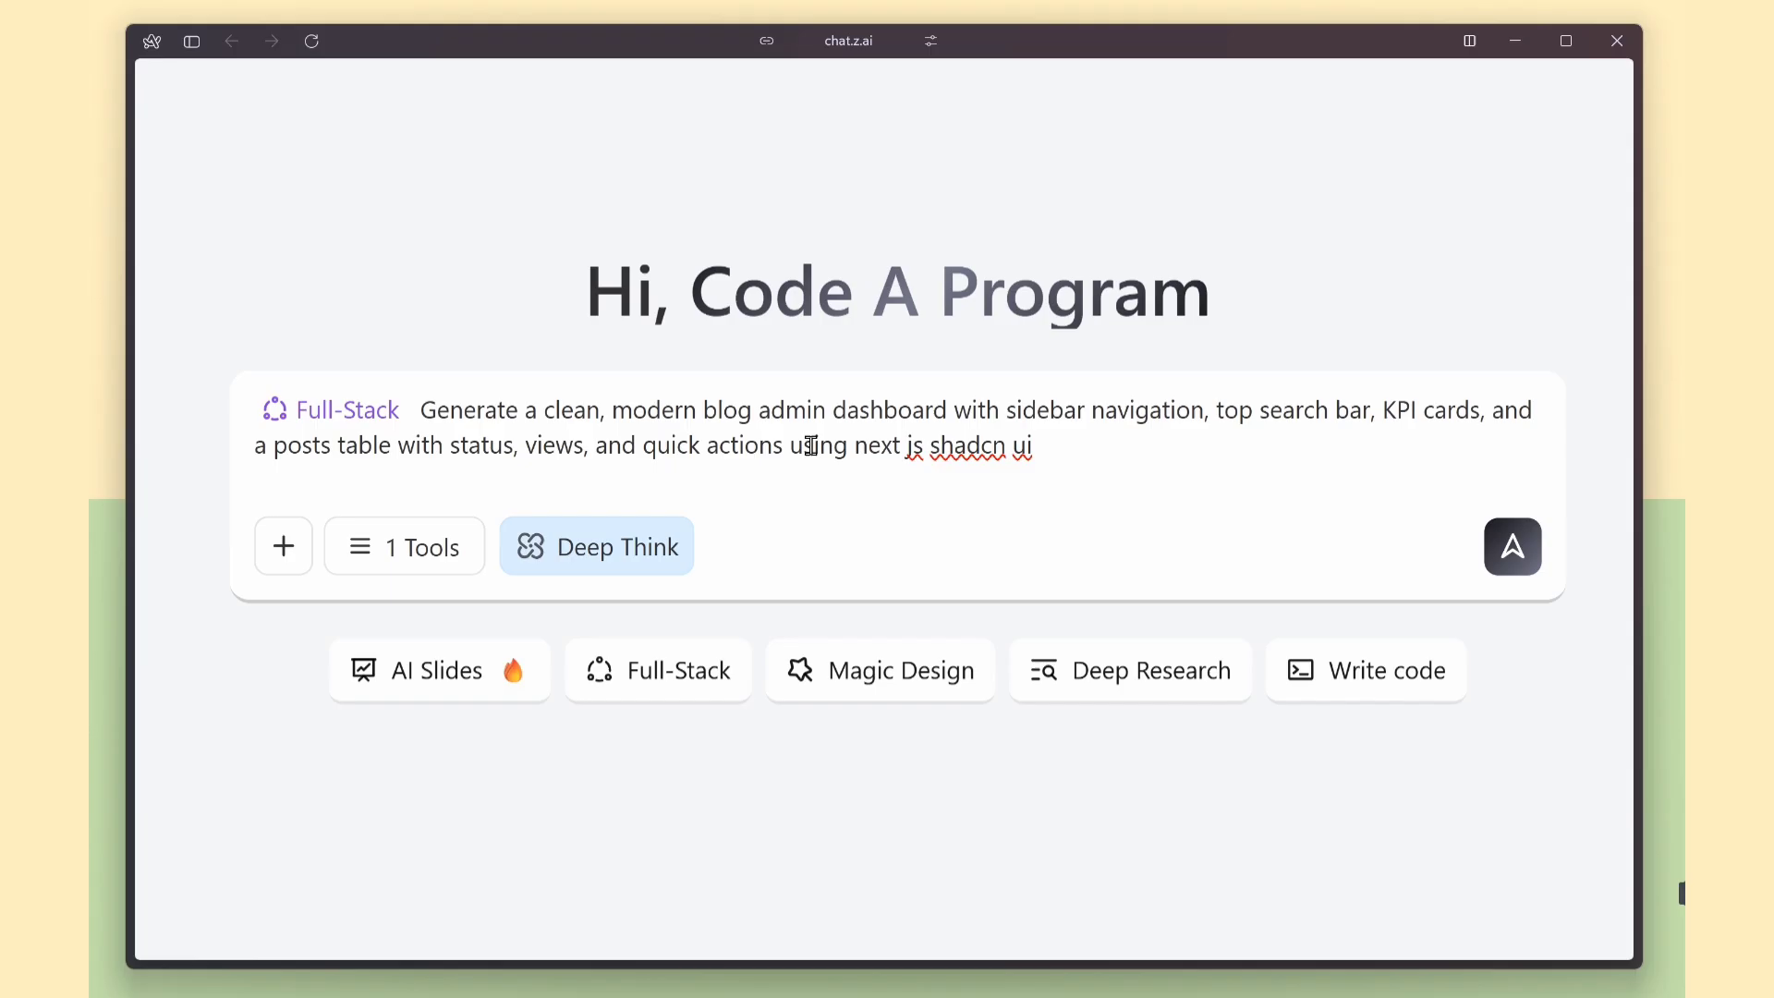
left_click(1490, 552)
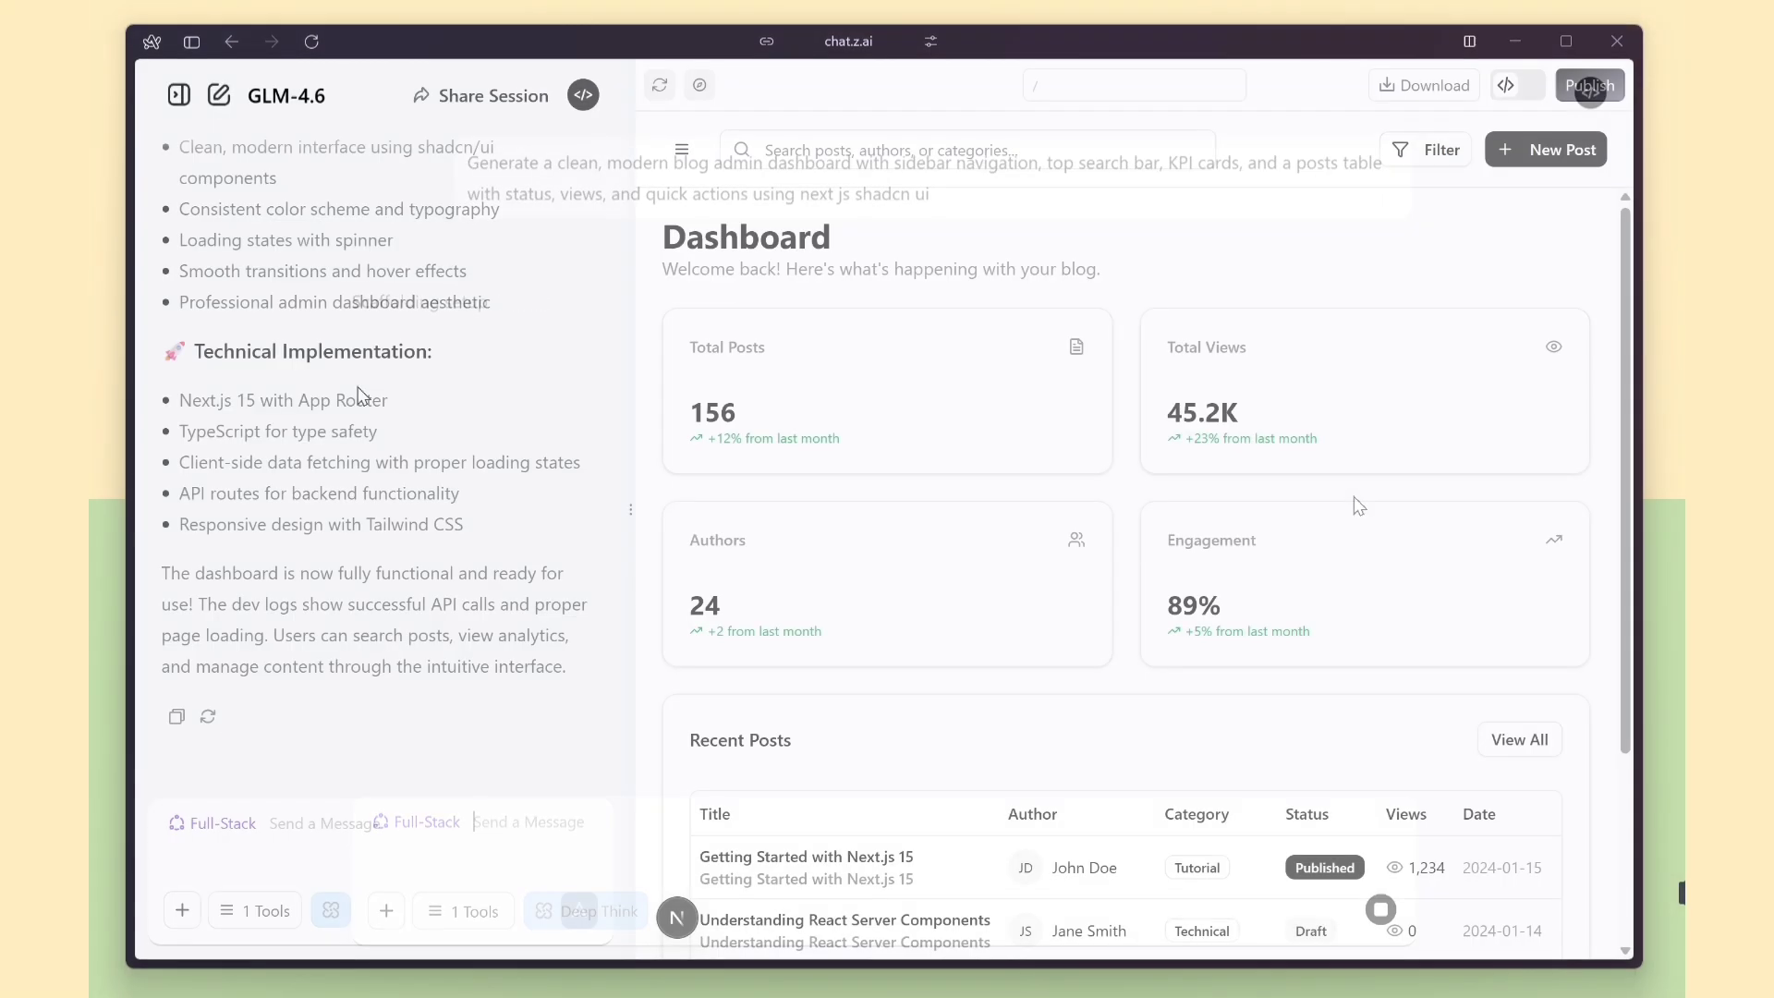
left_click(702, 86)
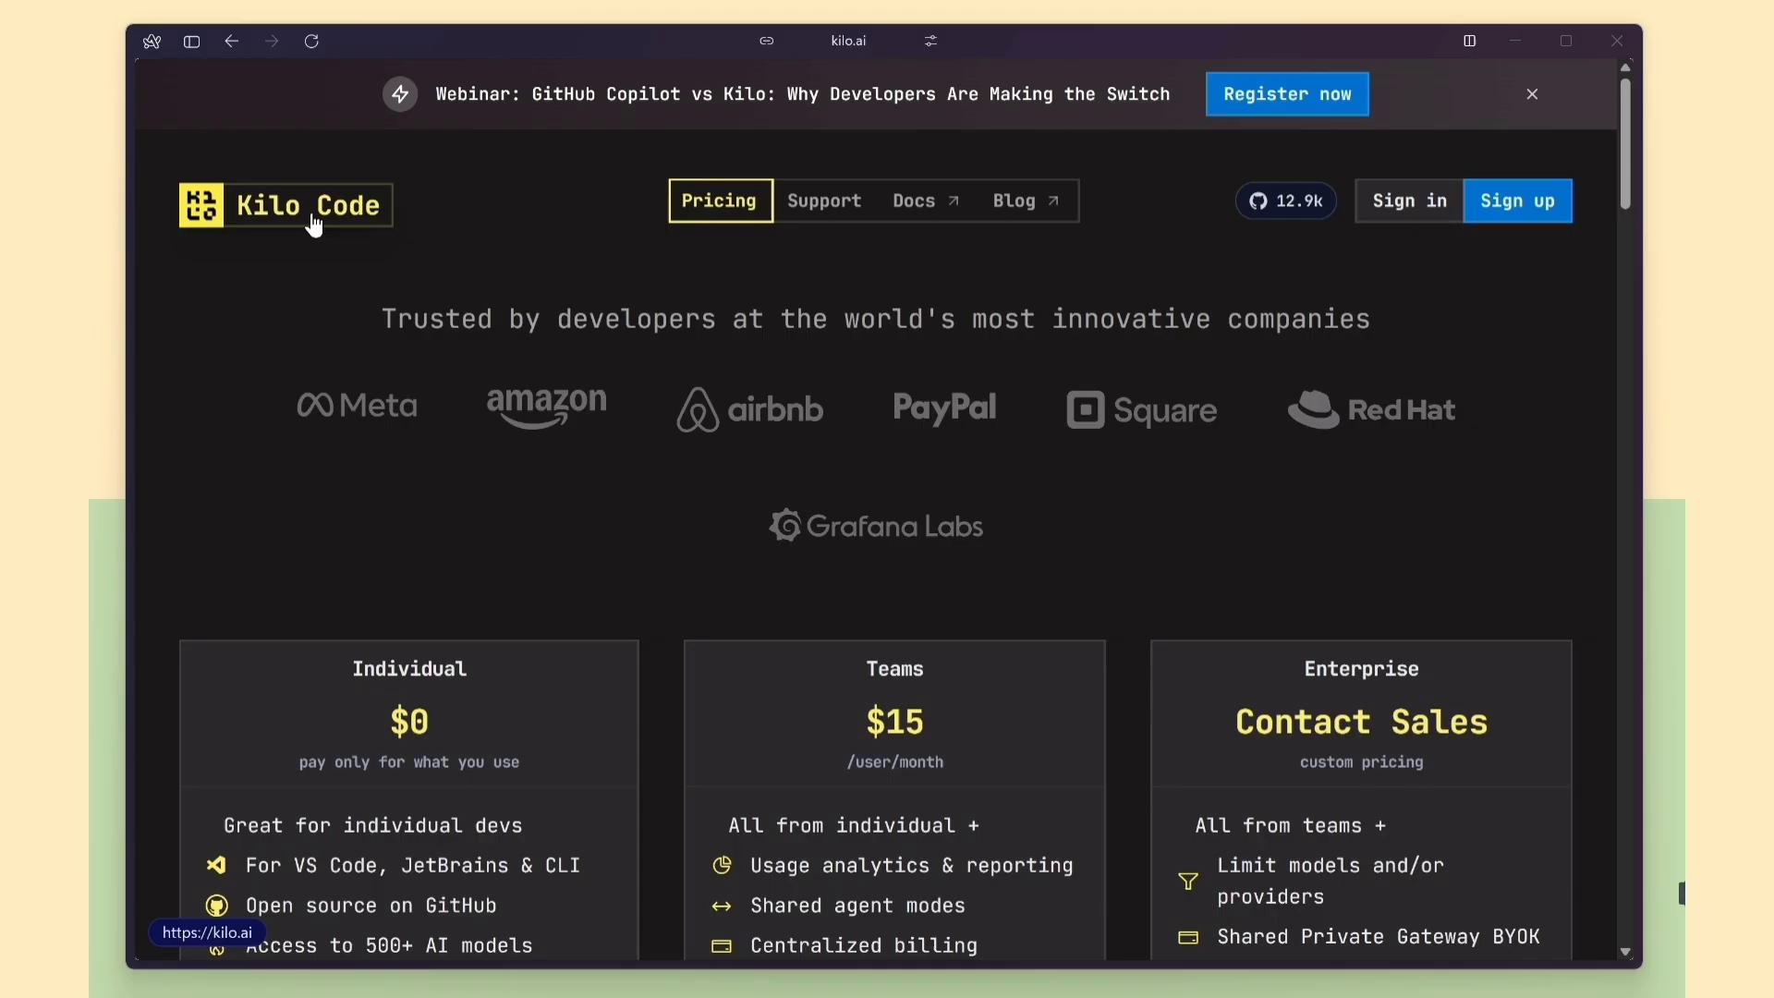
scroll(372, 344, "down", 10)
scroll(294, 554, "down", 4)
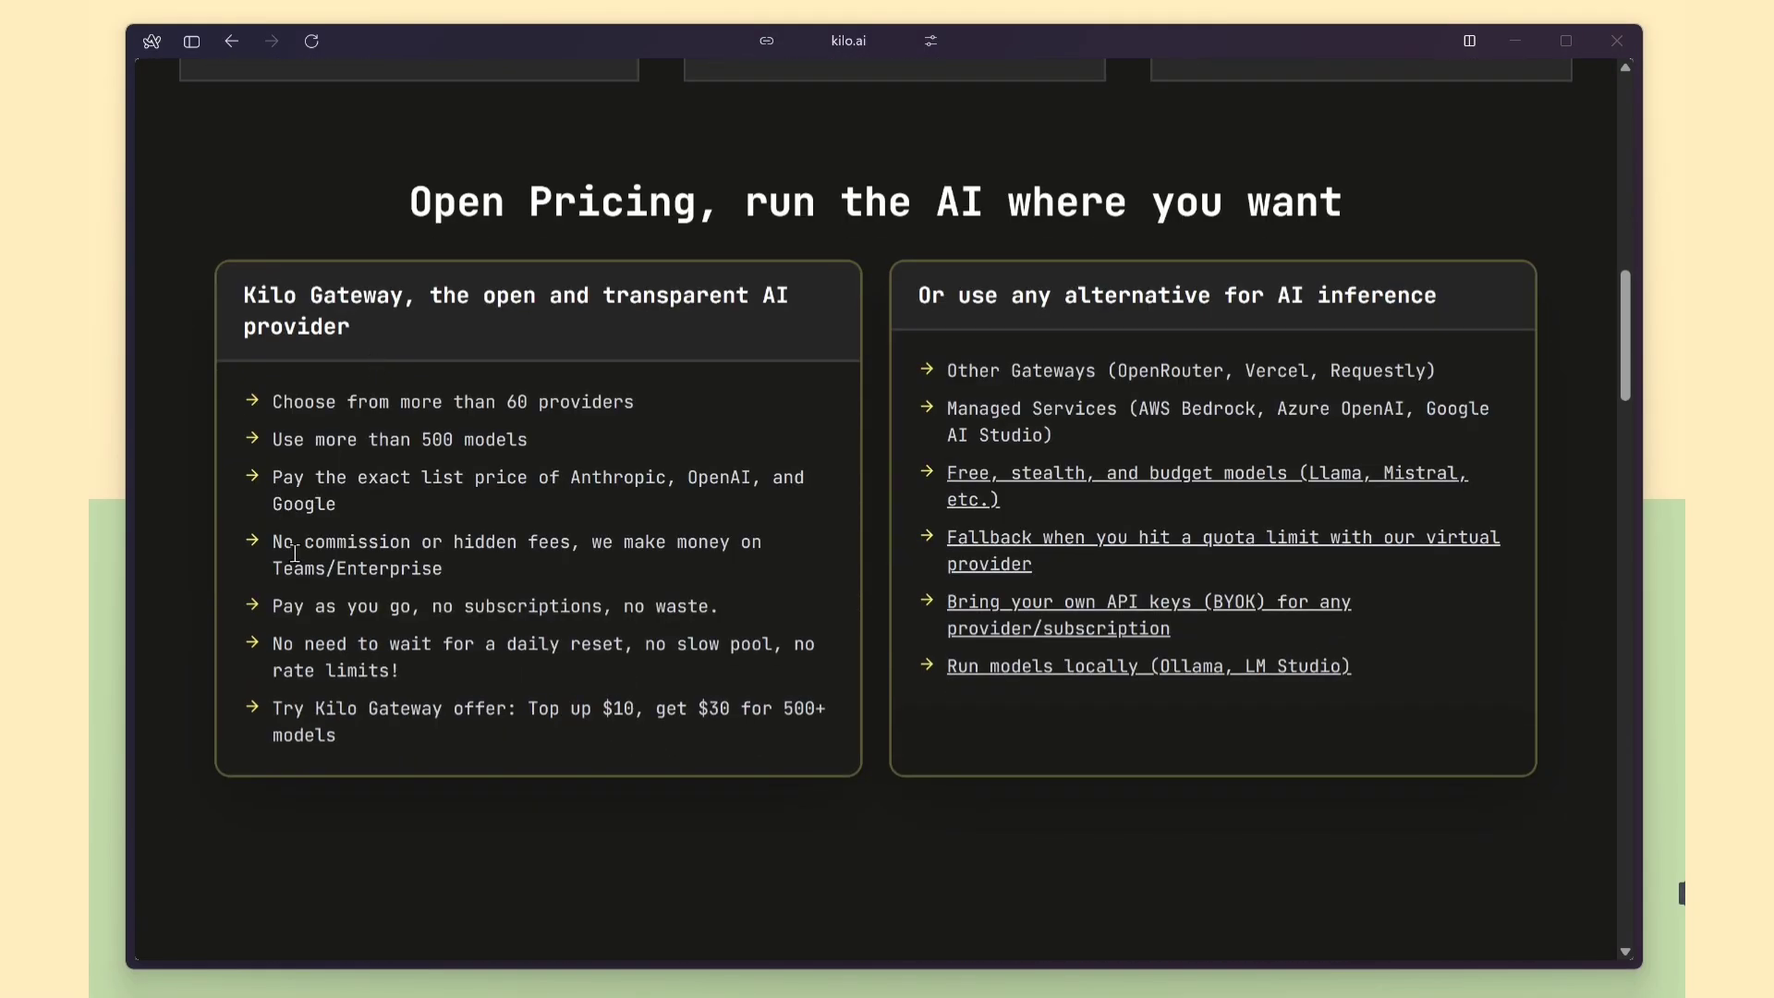
Step: Highlight Kilo Gateway's no-commission and pay-as-you-go pricing points
left_click_drag(273, 542, 719, 605)
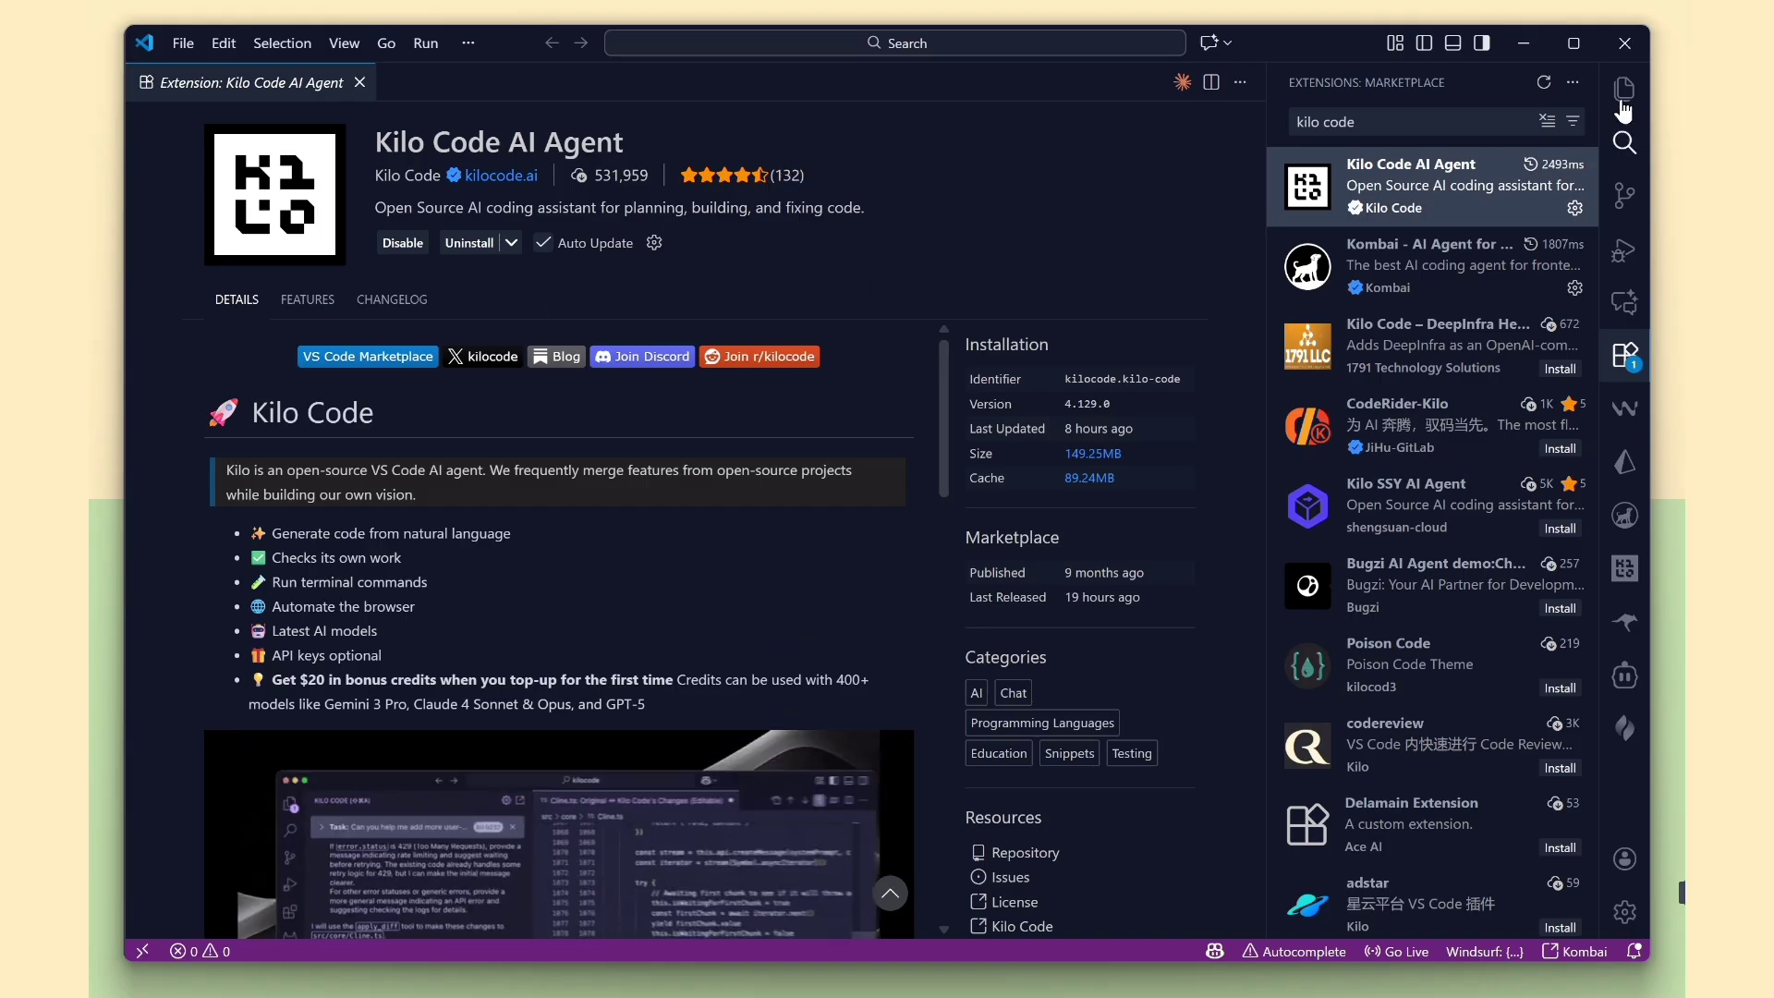
scroll(1411, 208, "down", 1)
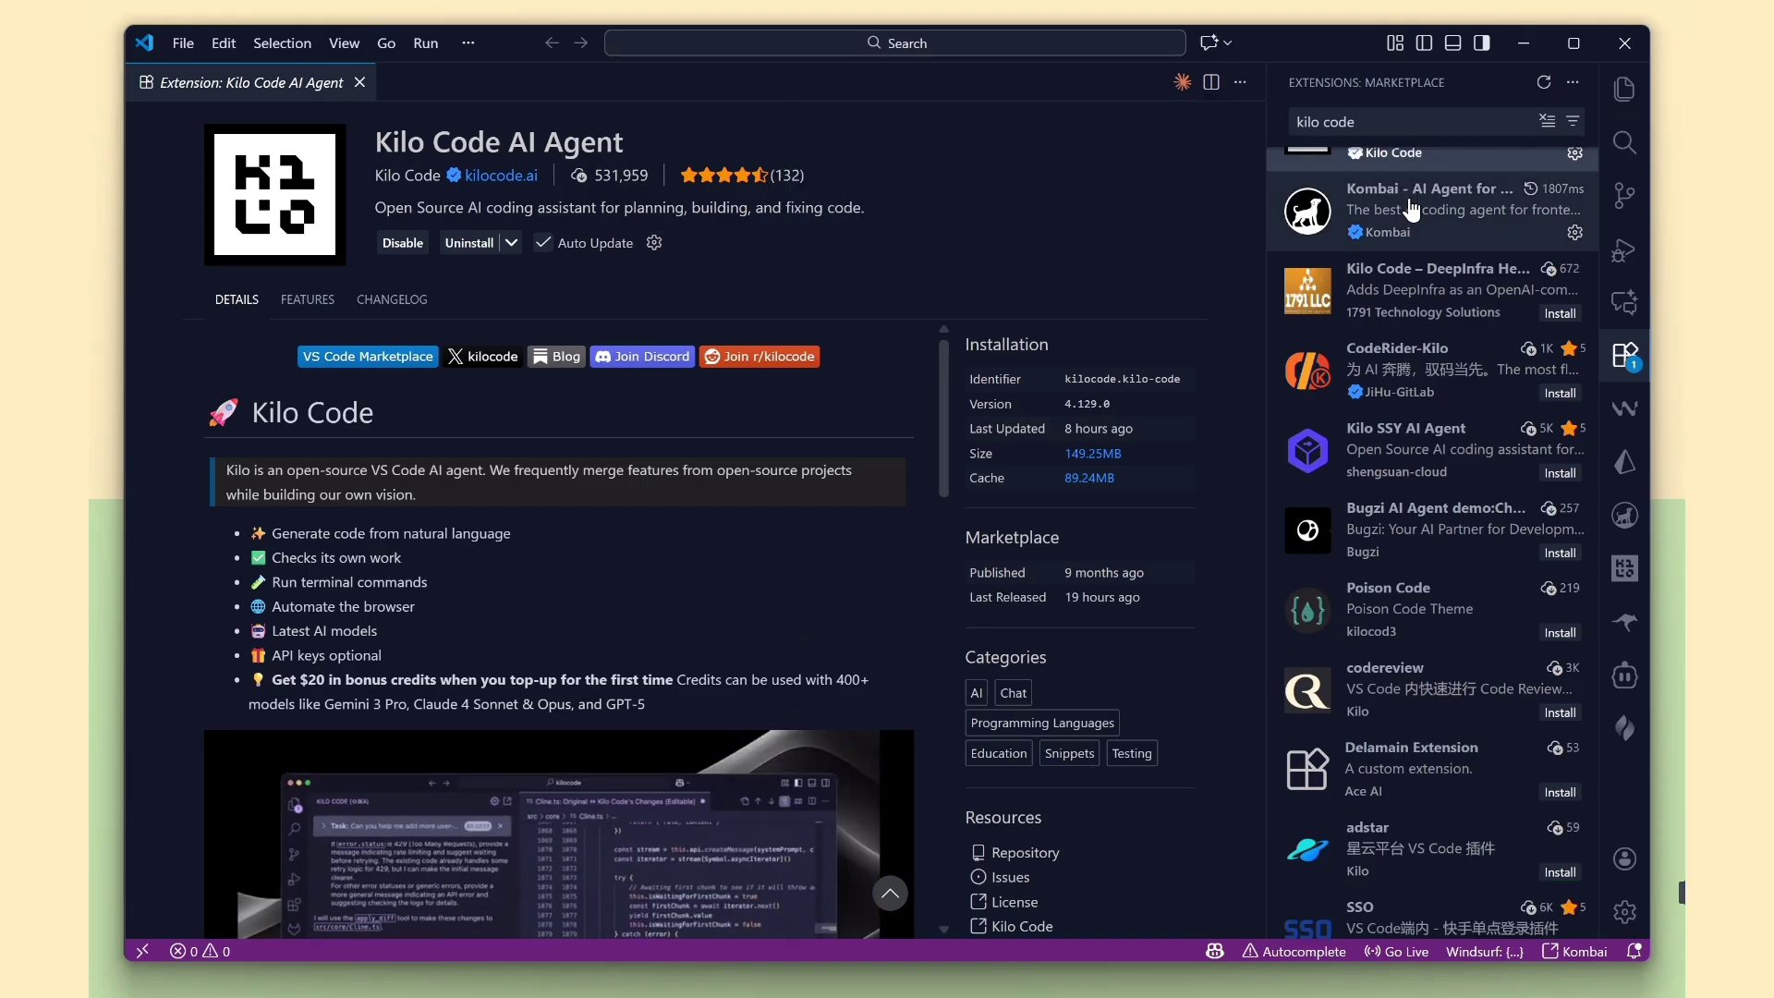
scroll(1412, 208, "up", 1)
Step: Set Kilo Code's provider to Z AI with International entrypoint, API key and glm-4.6
left_click_drag(377, 136, 649, 144)
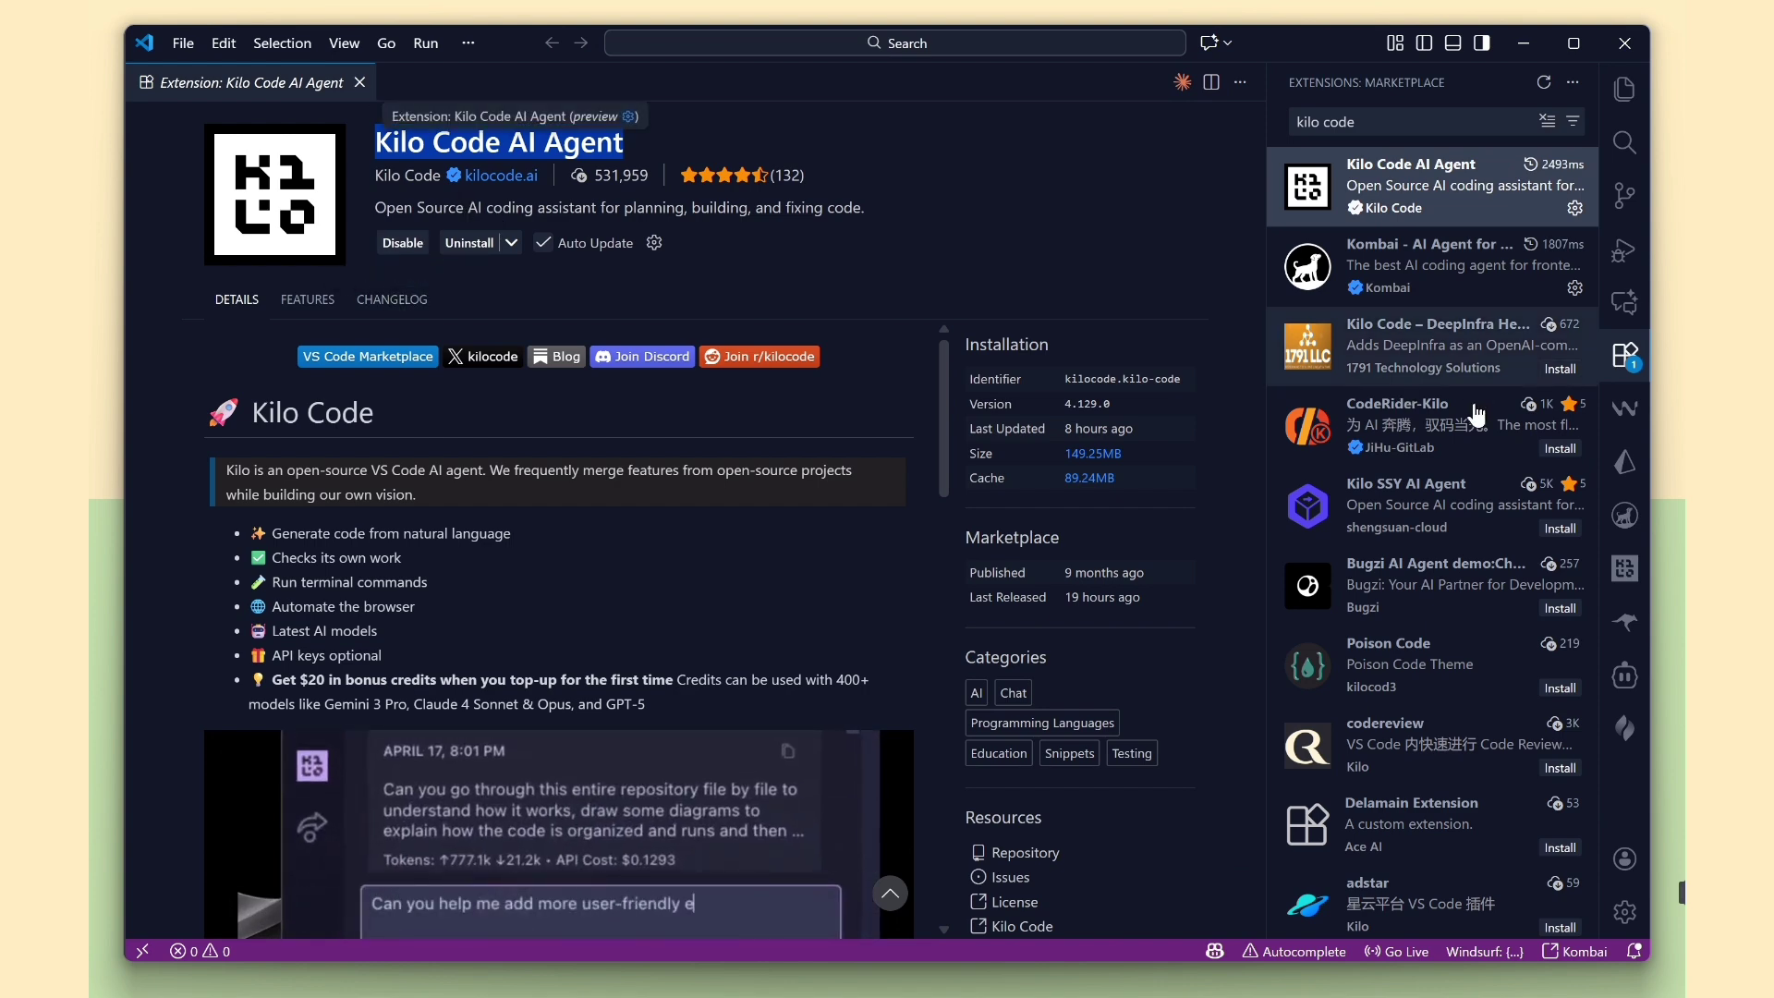
left_click(1625, 568)
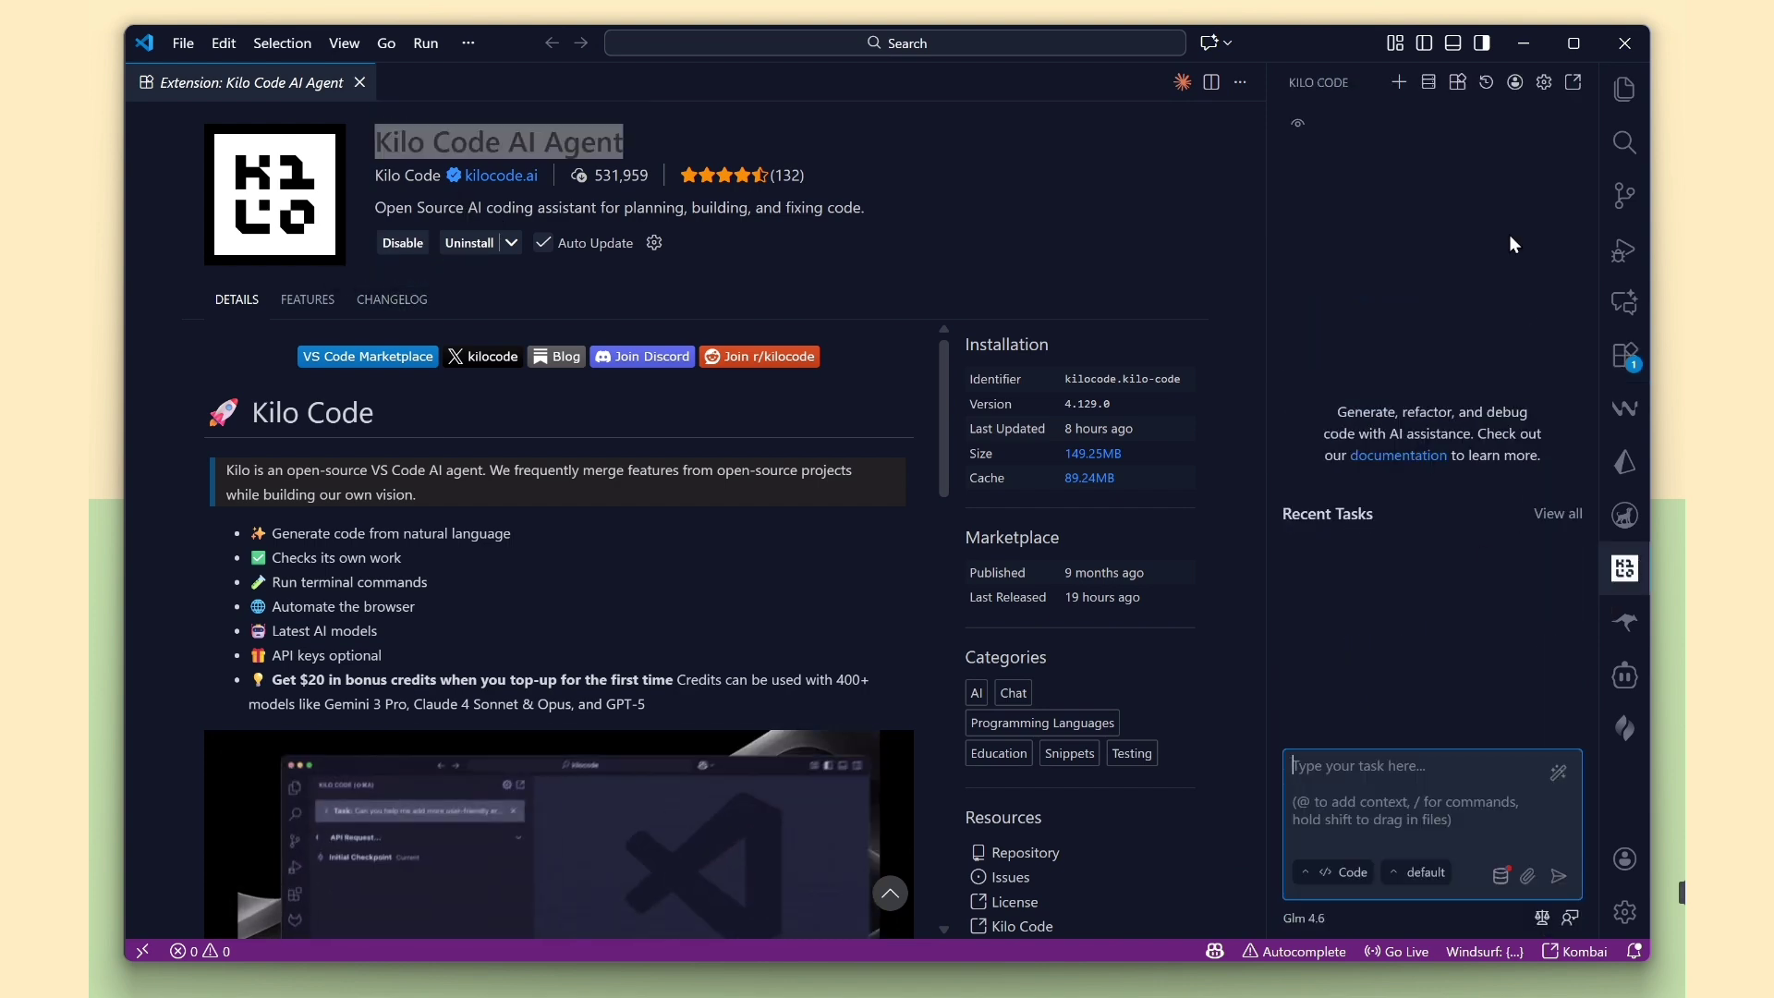
left_click(1544, 84)
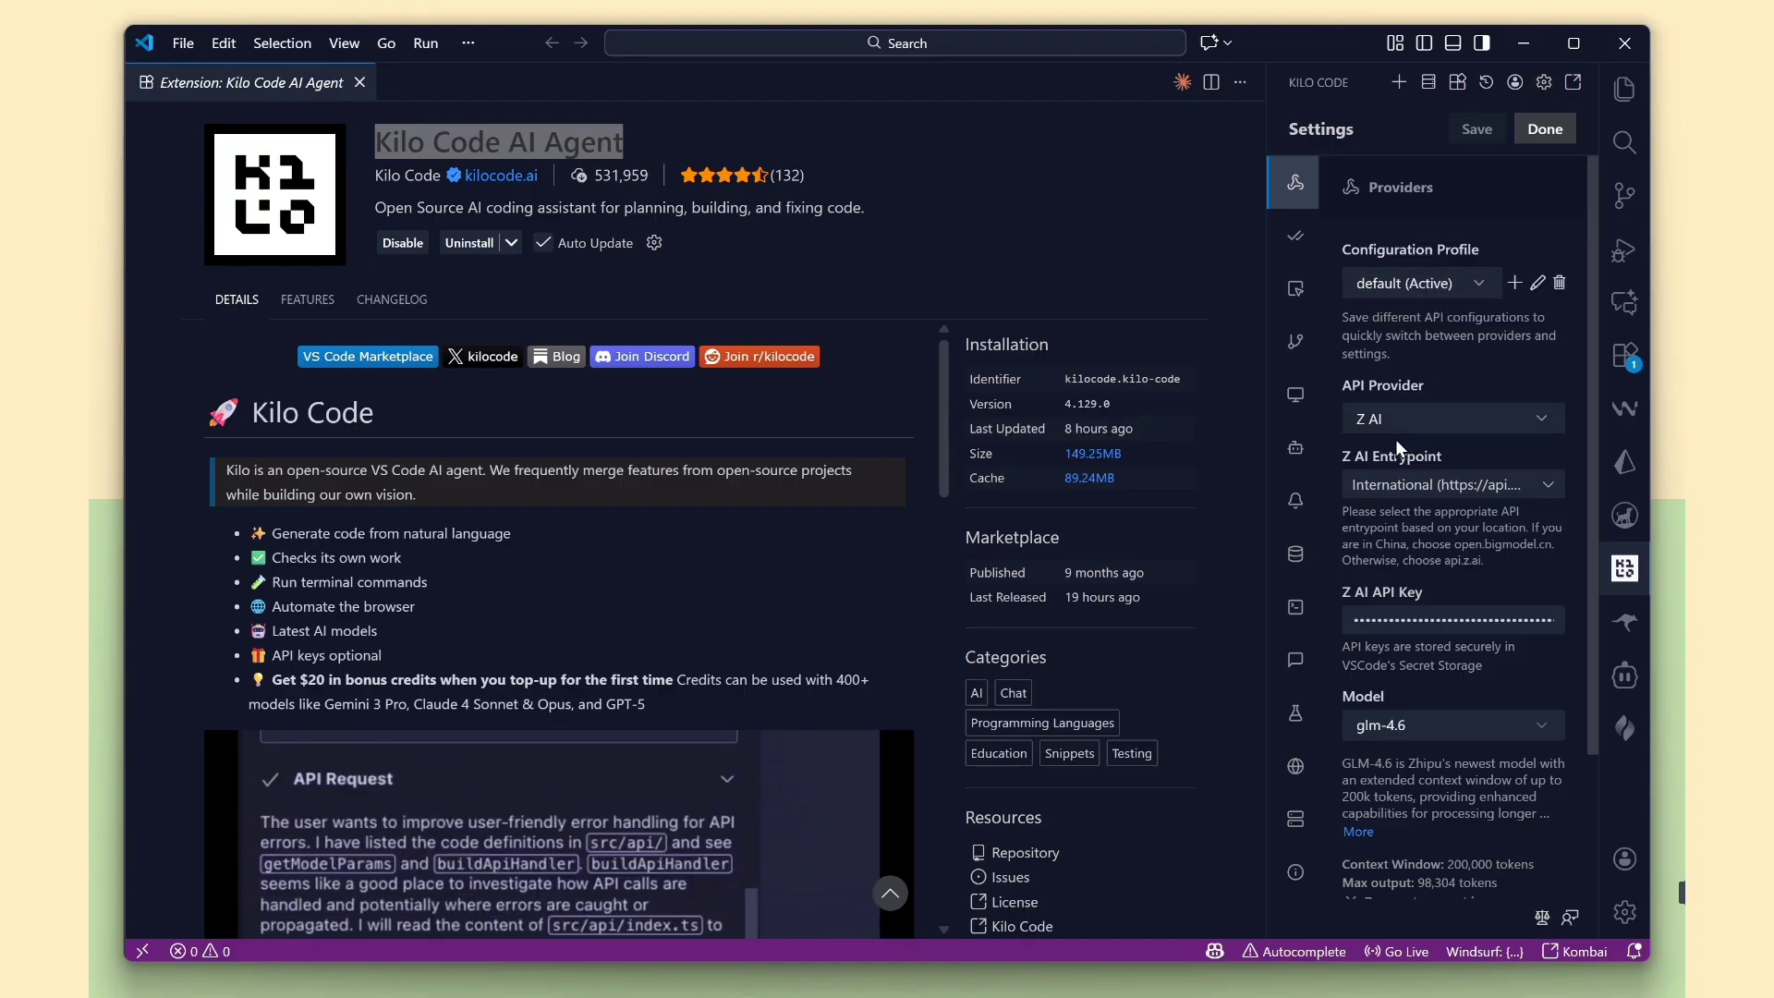
left_click(1386, 418)
type("z")
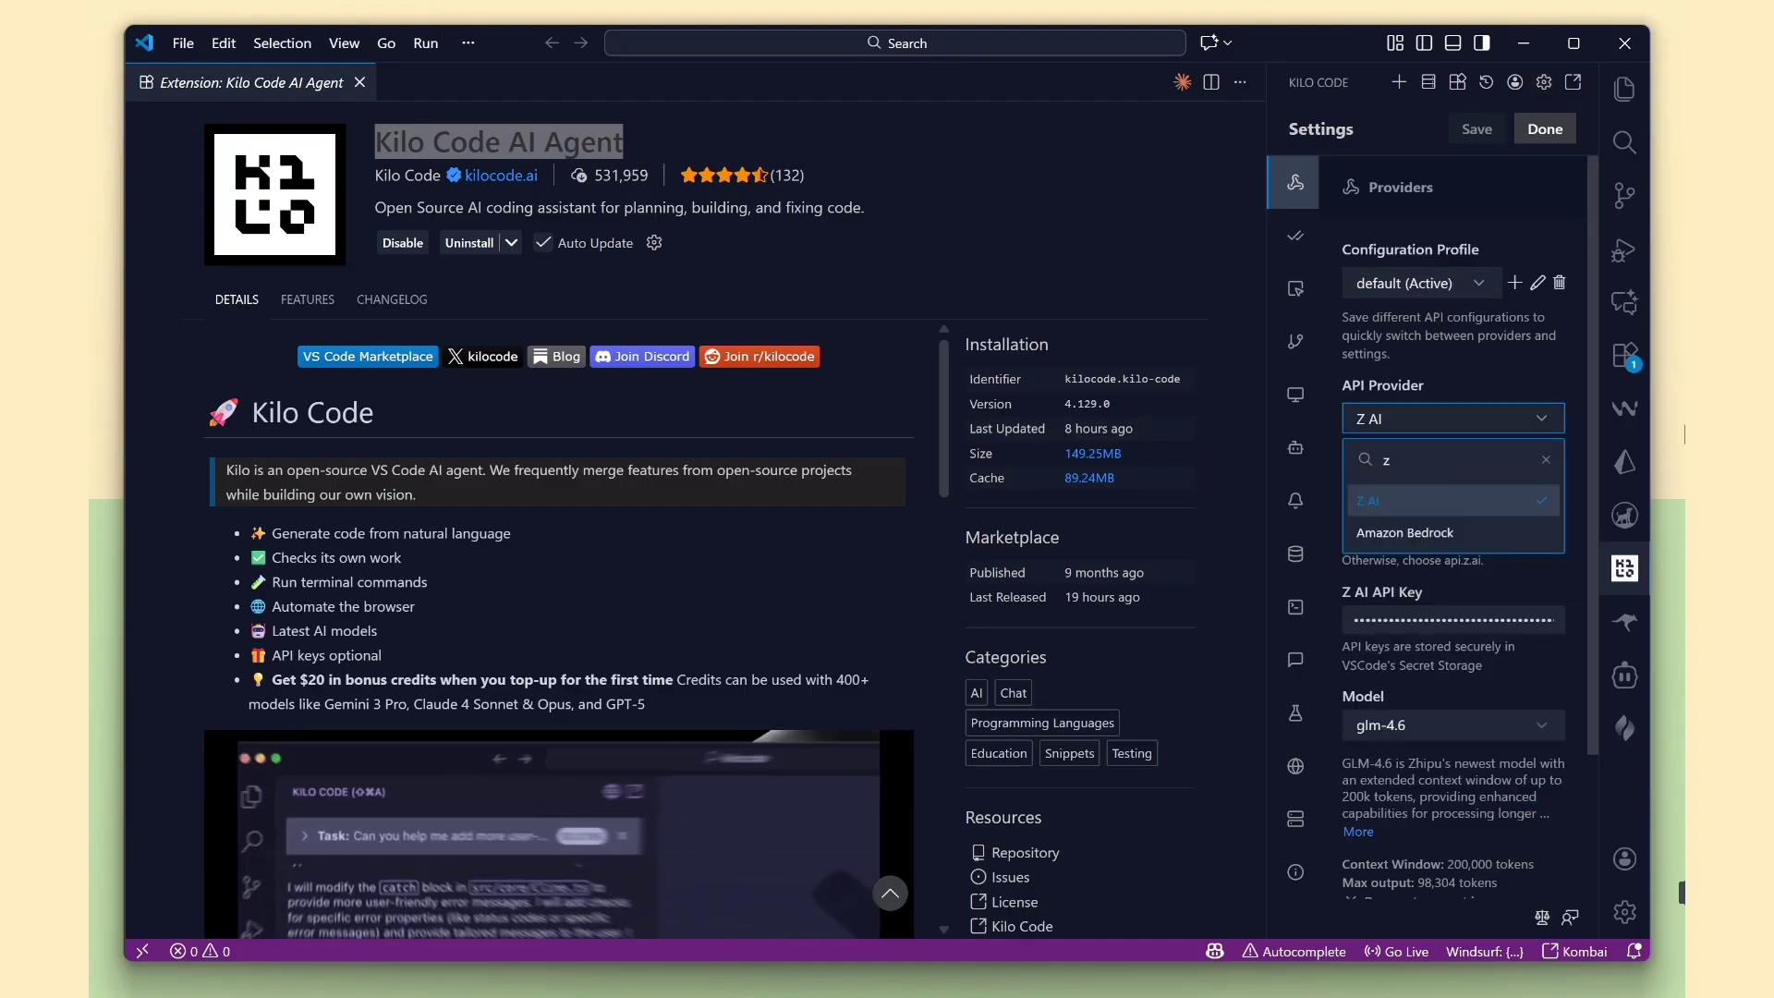
left_click(1473, 500)
left_click(1402, 492)
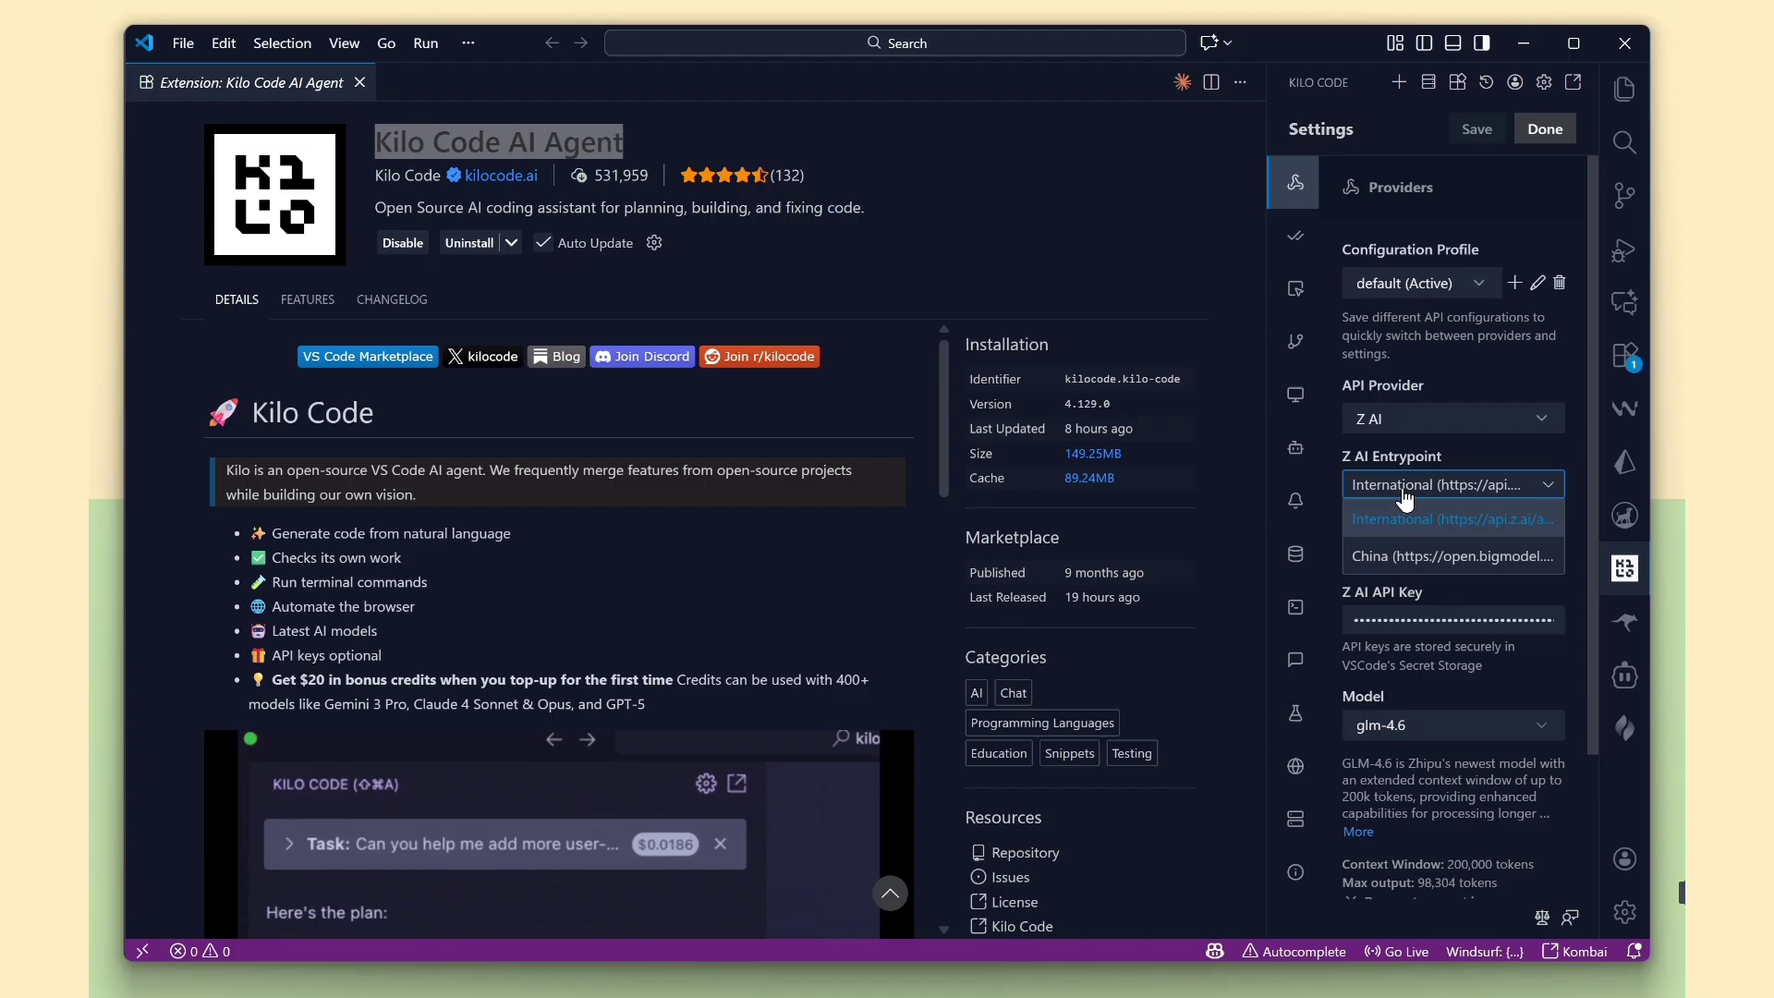
left_click(1441, 521)
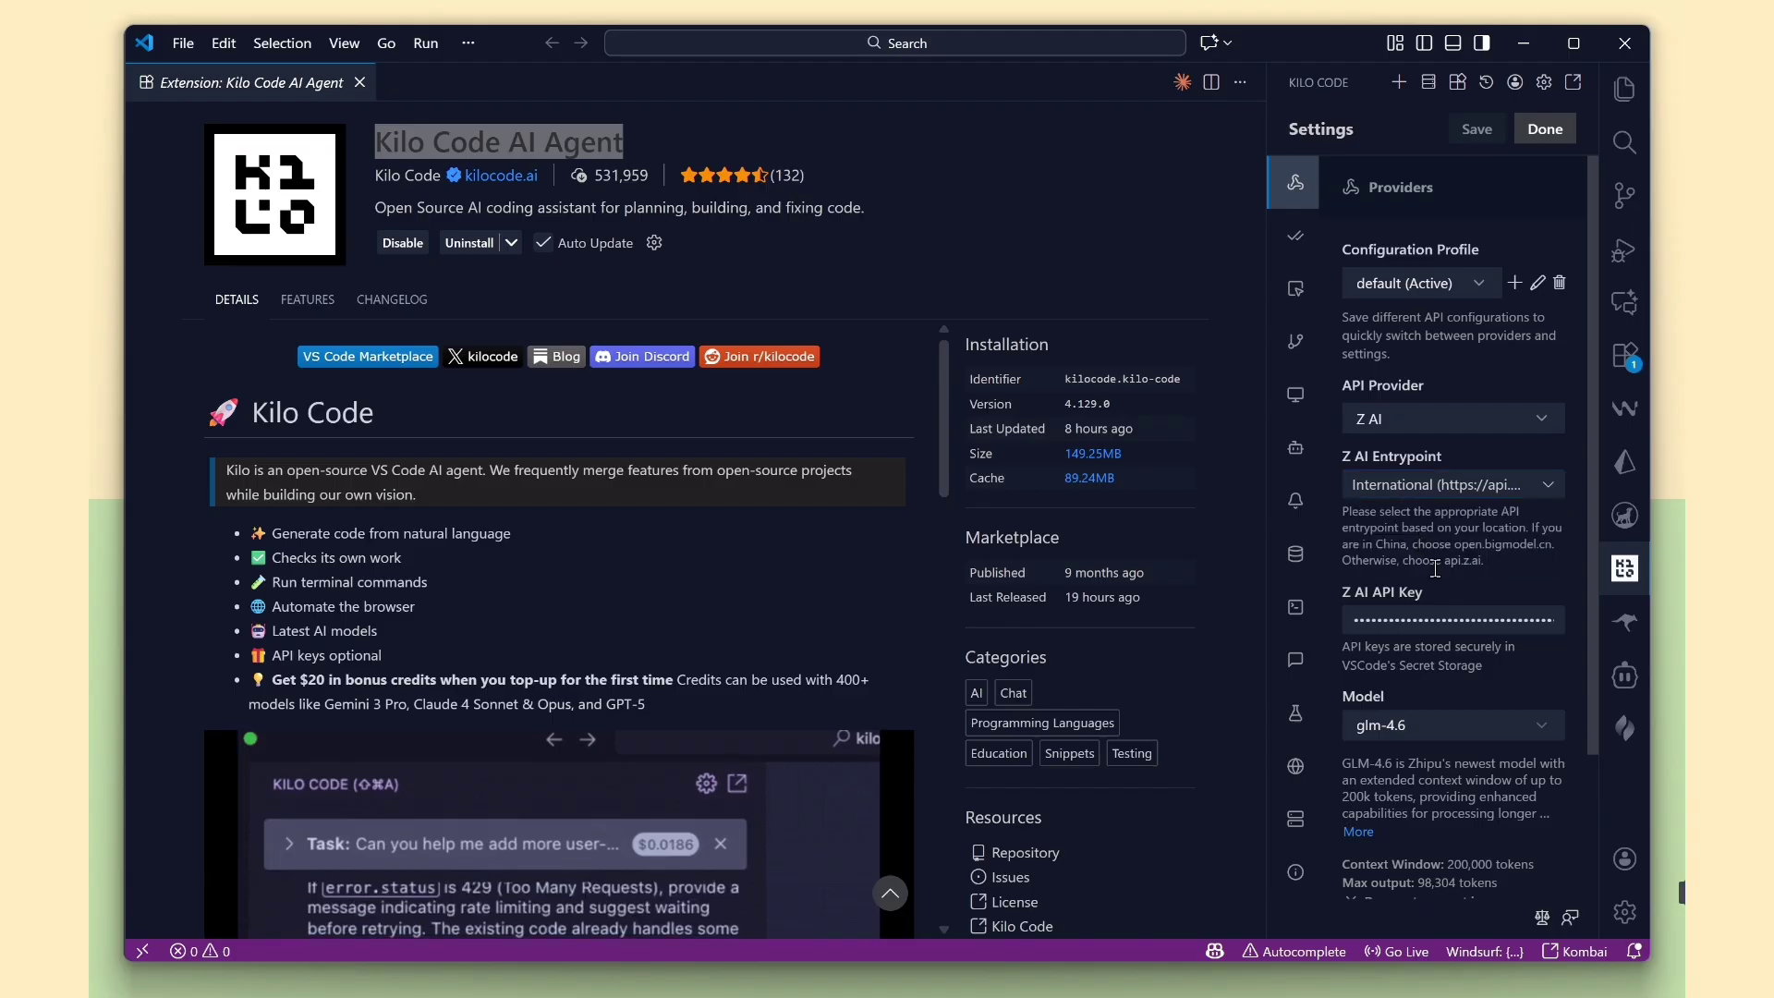
left_click(1419, 623)
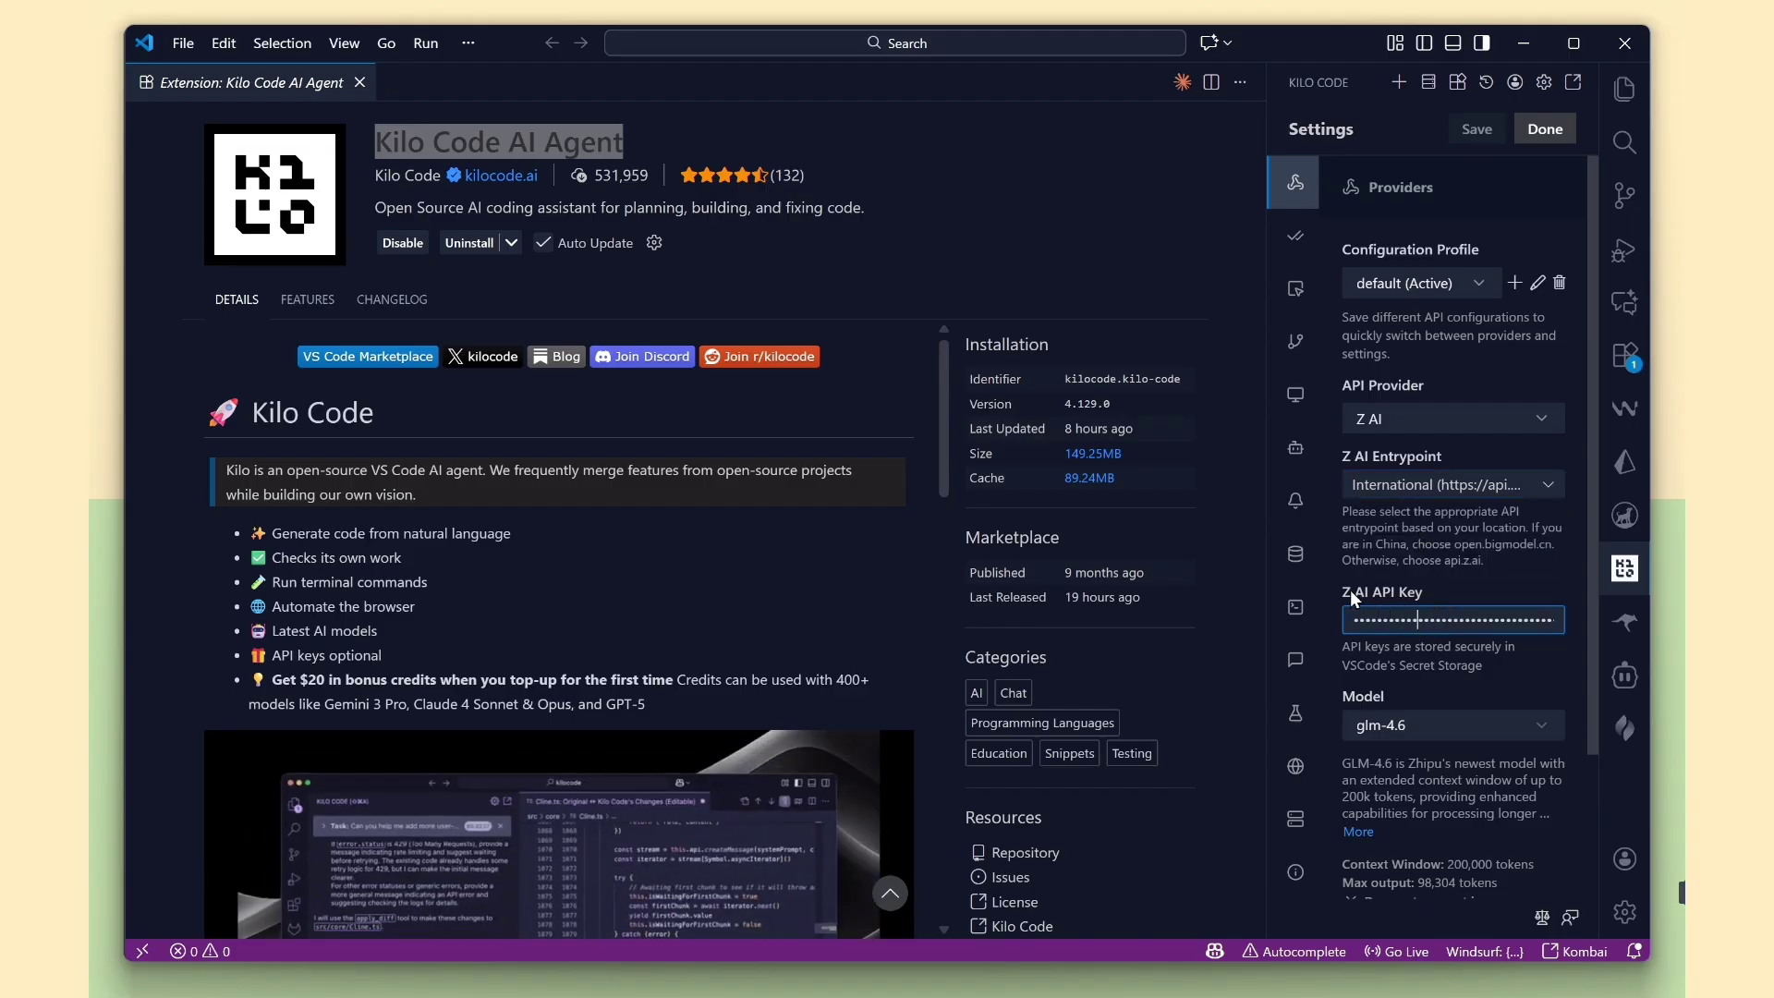
left_click(1409, 723)
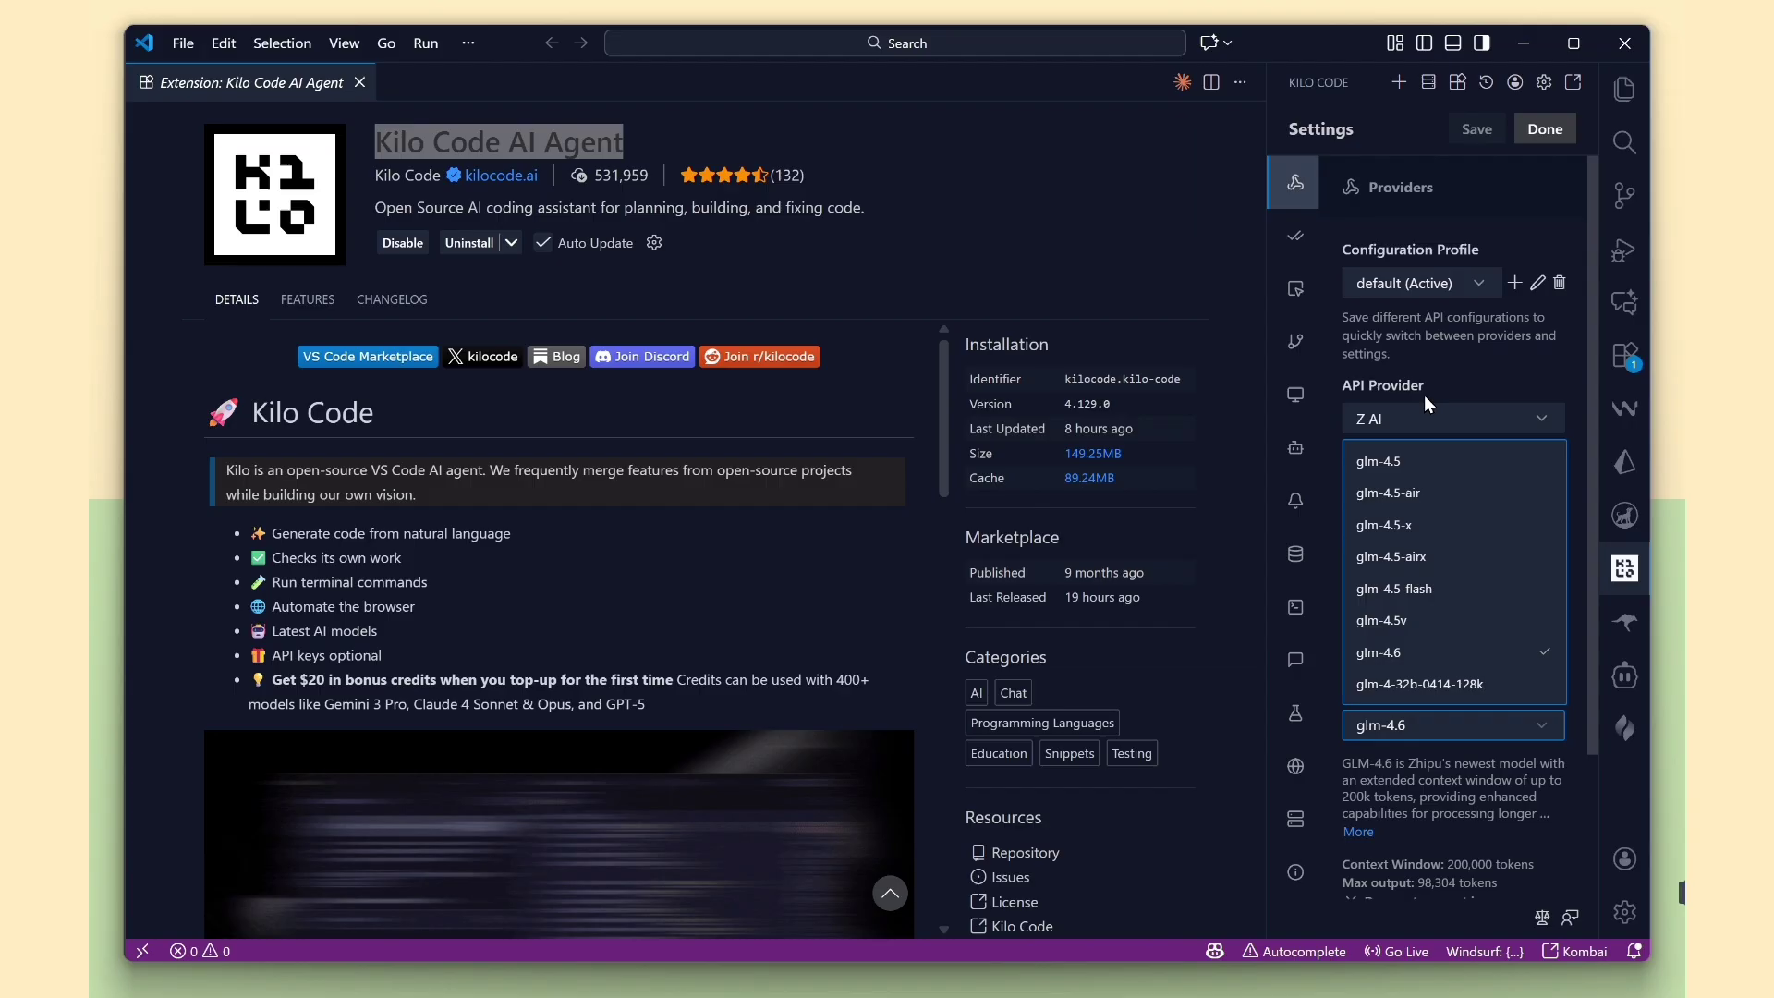
left_click(1444, 653)
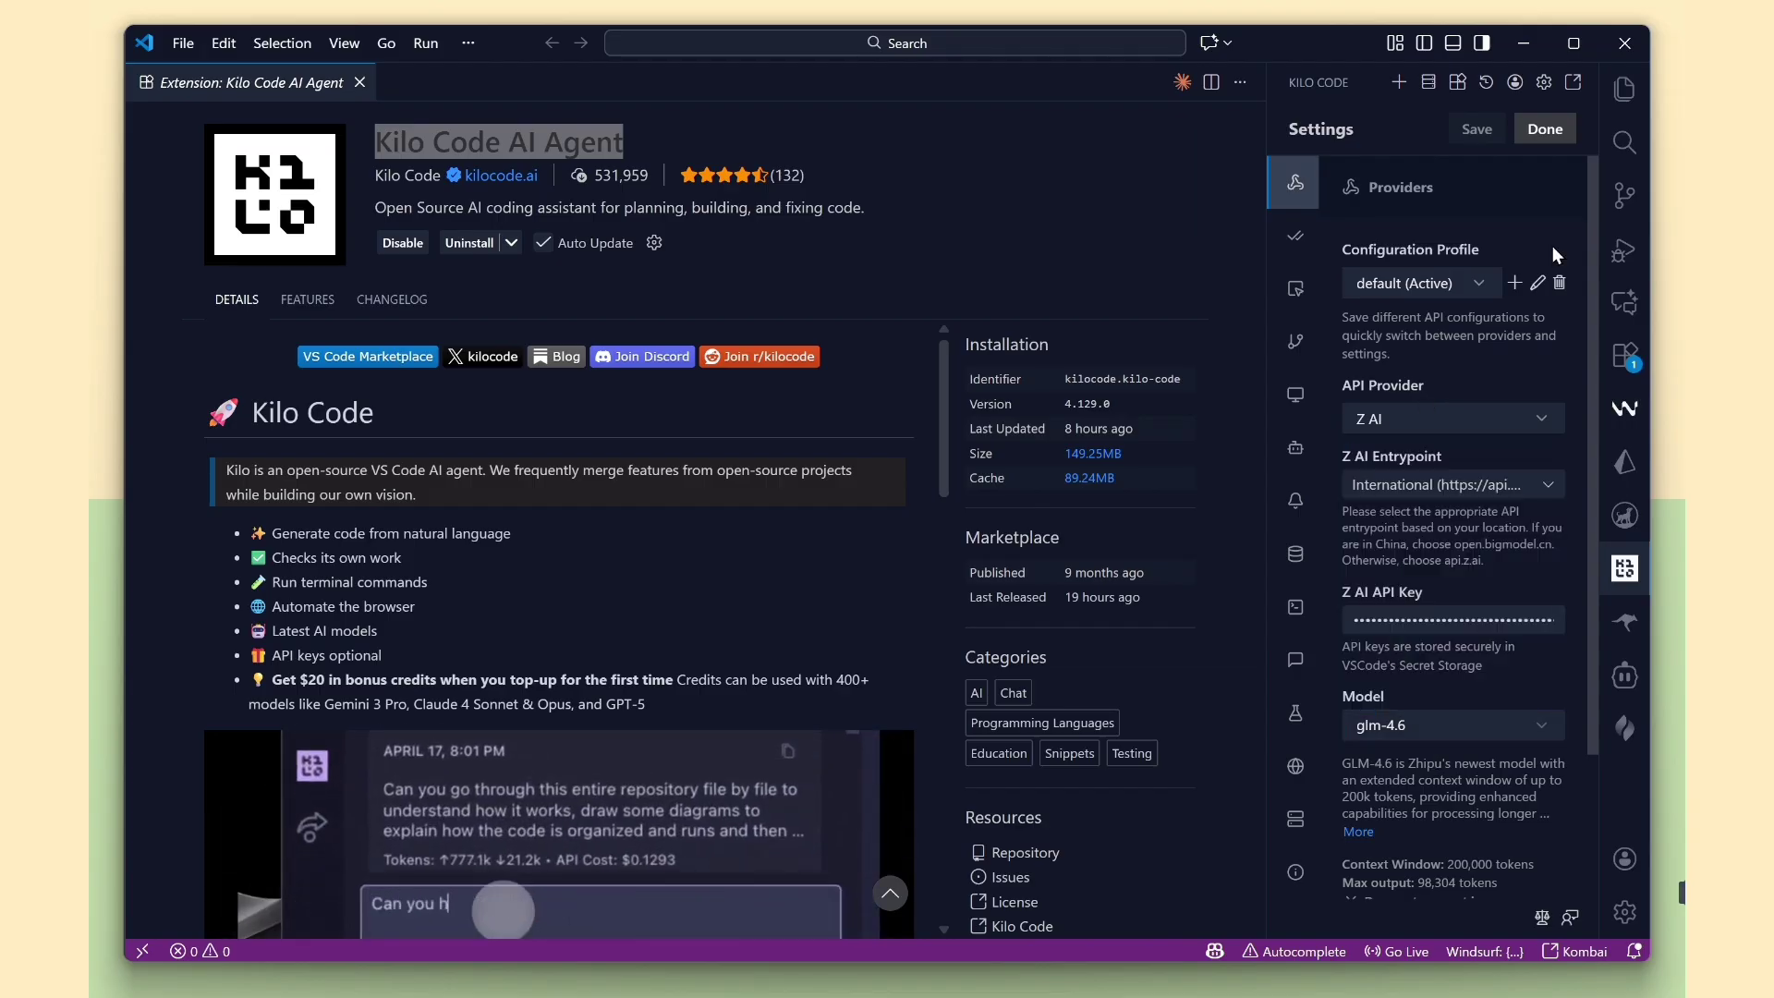
left_click(1524, 134)
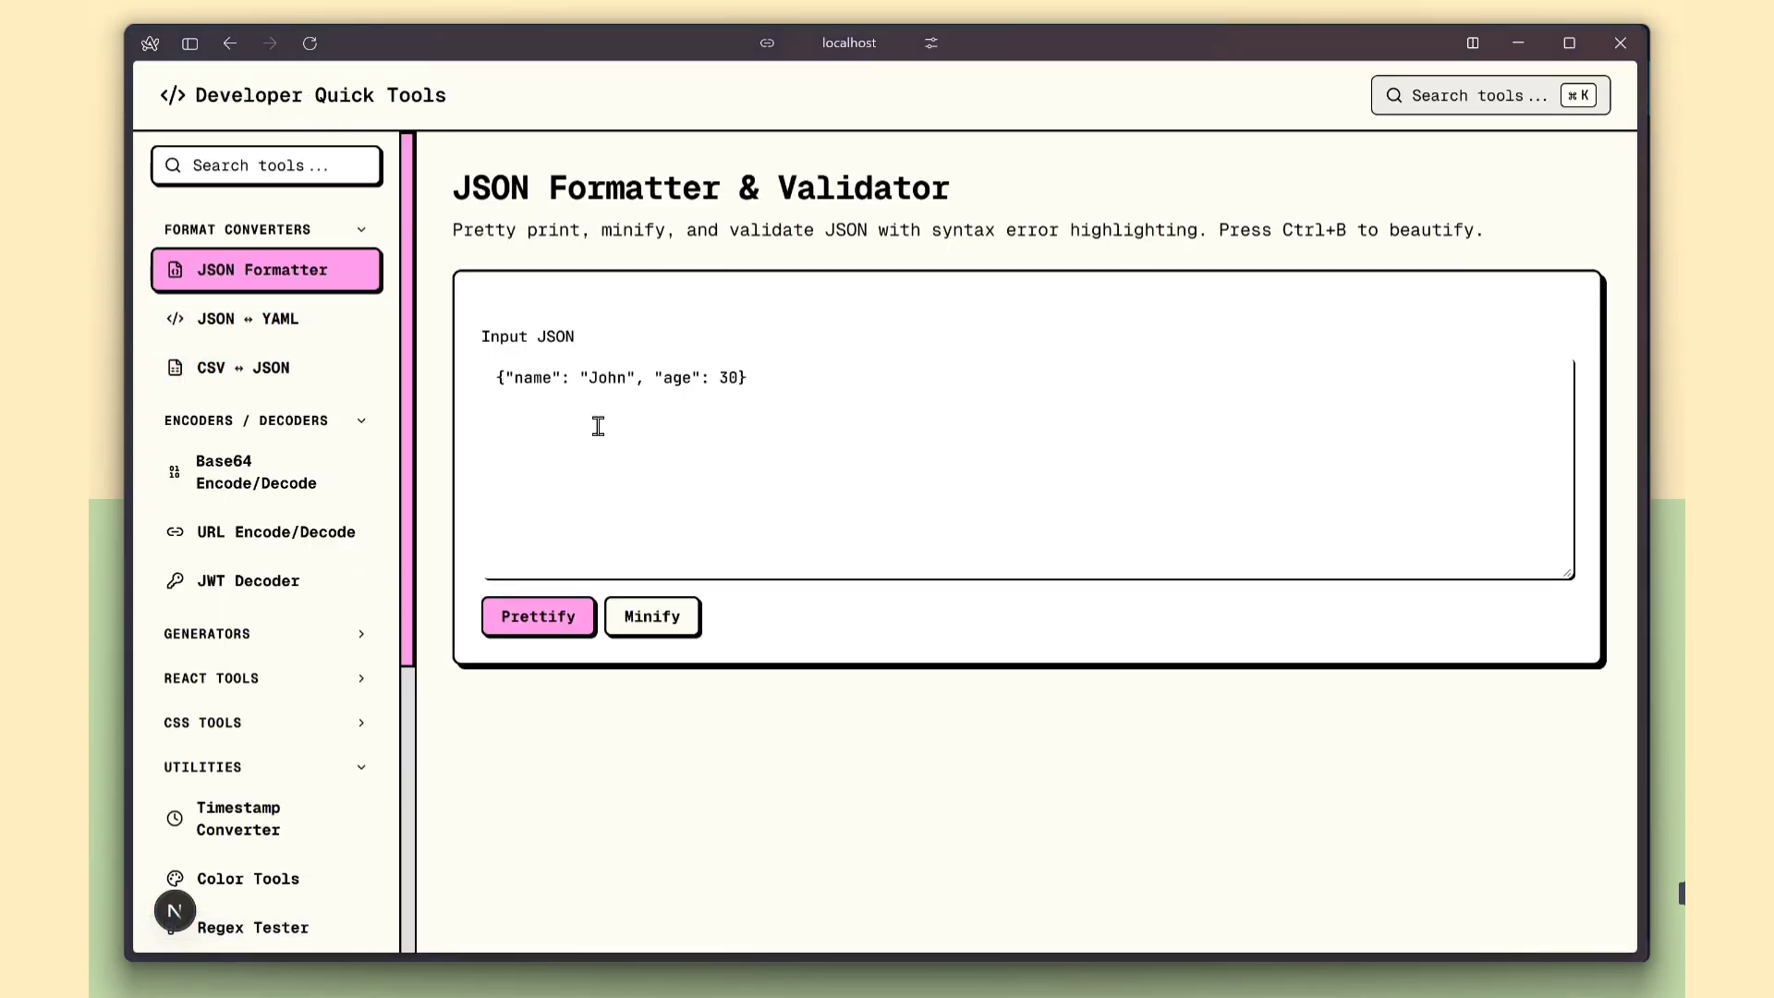
Step: Highlight the JSON Formatter page heading, then switch back to VS Code
left_click_drag(455, 187, 748, 189)
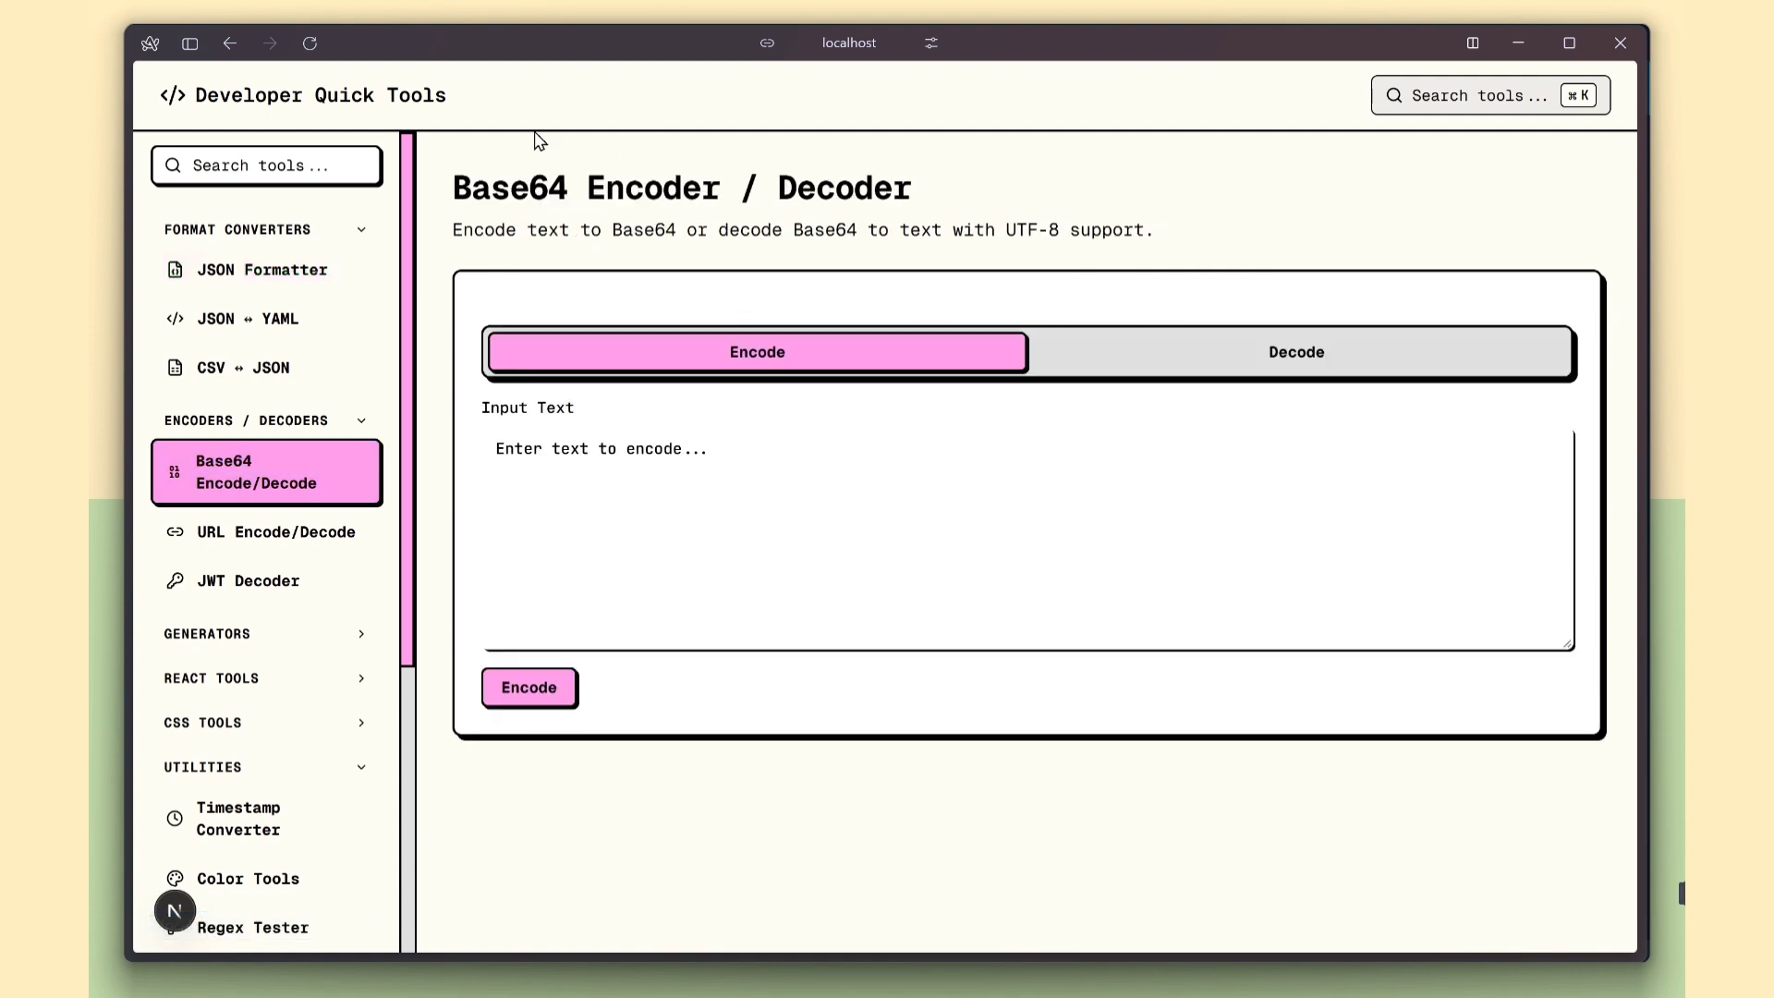
scroll(321, 765, "down", 1)
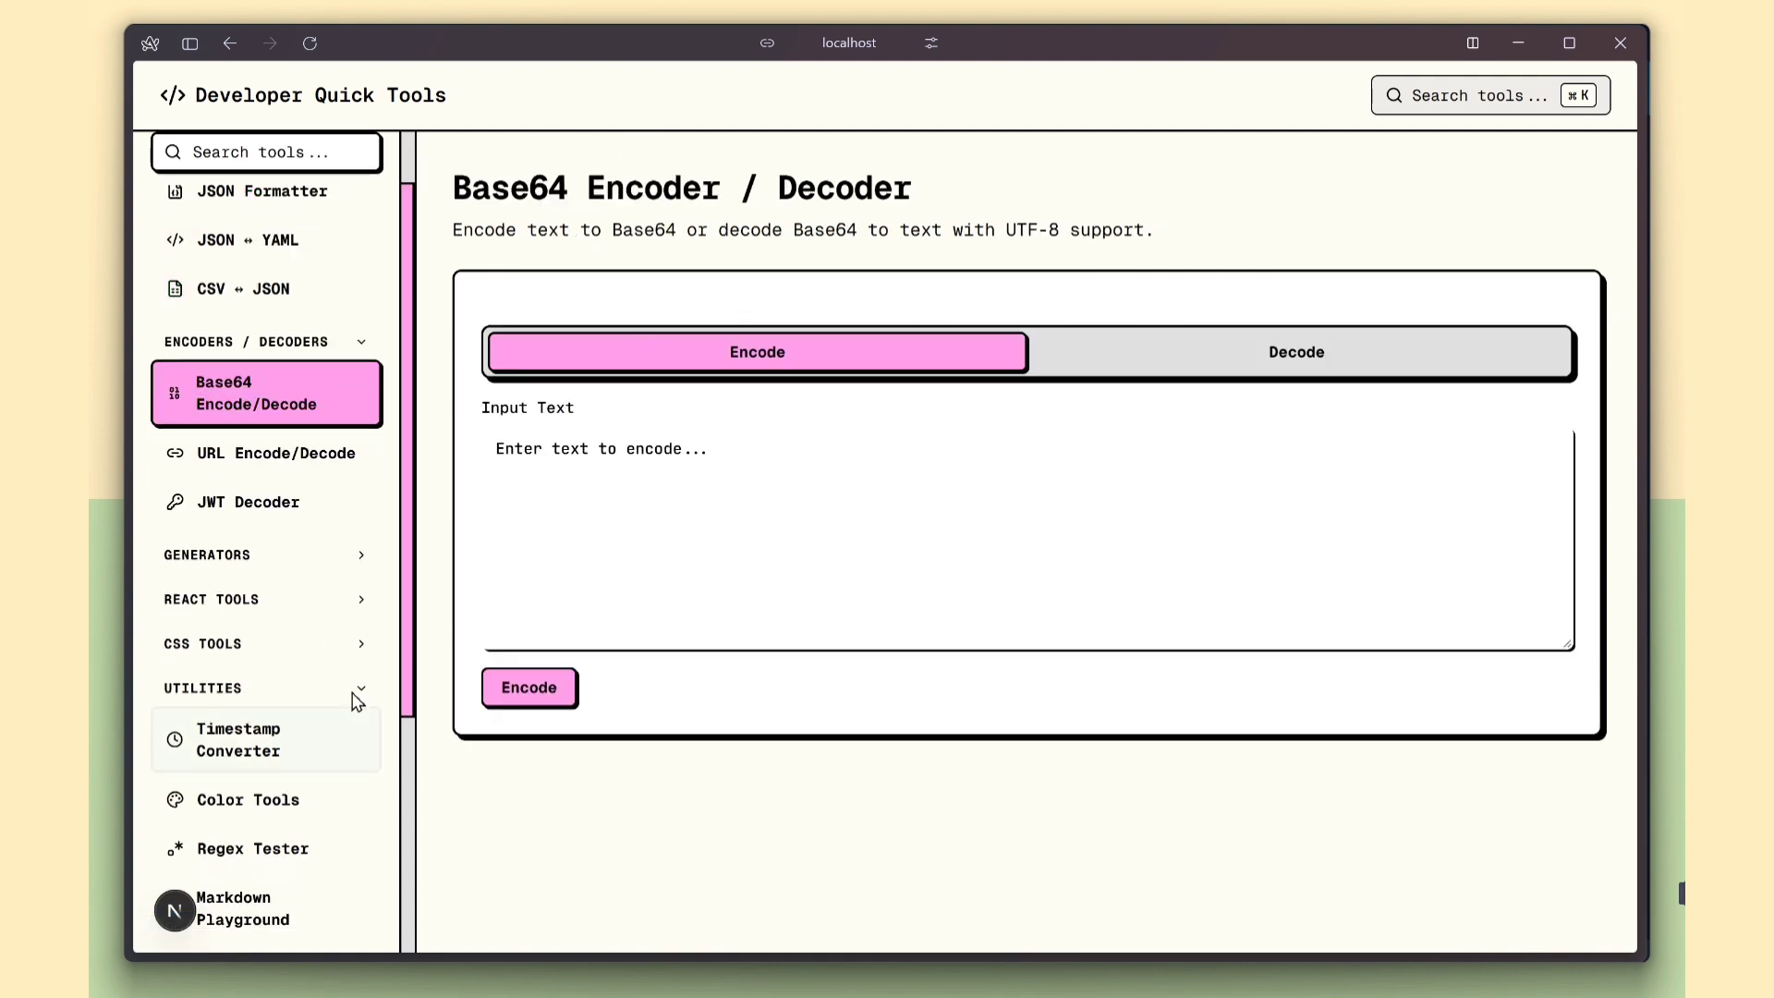
scroll(320, 626, "down", 3)
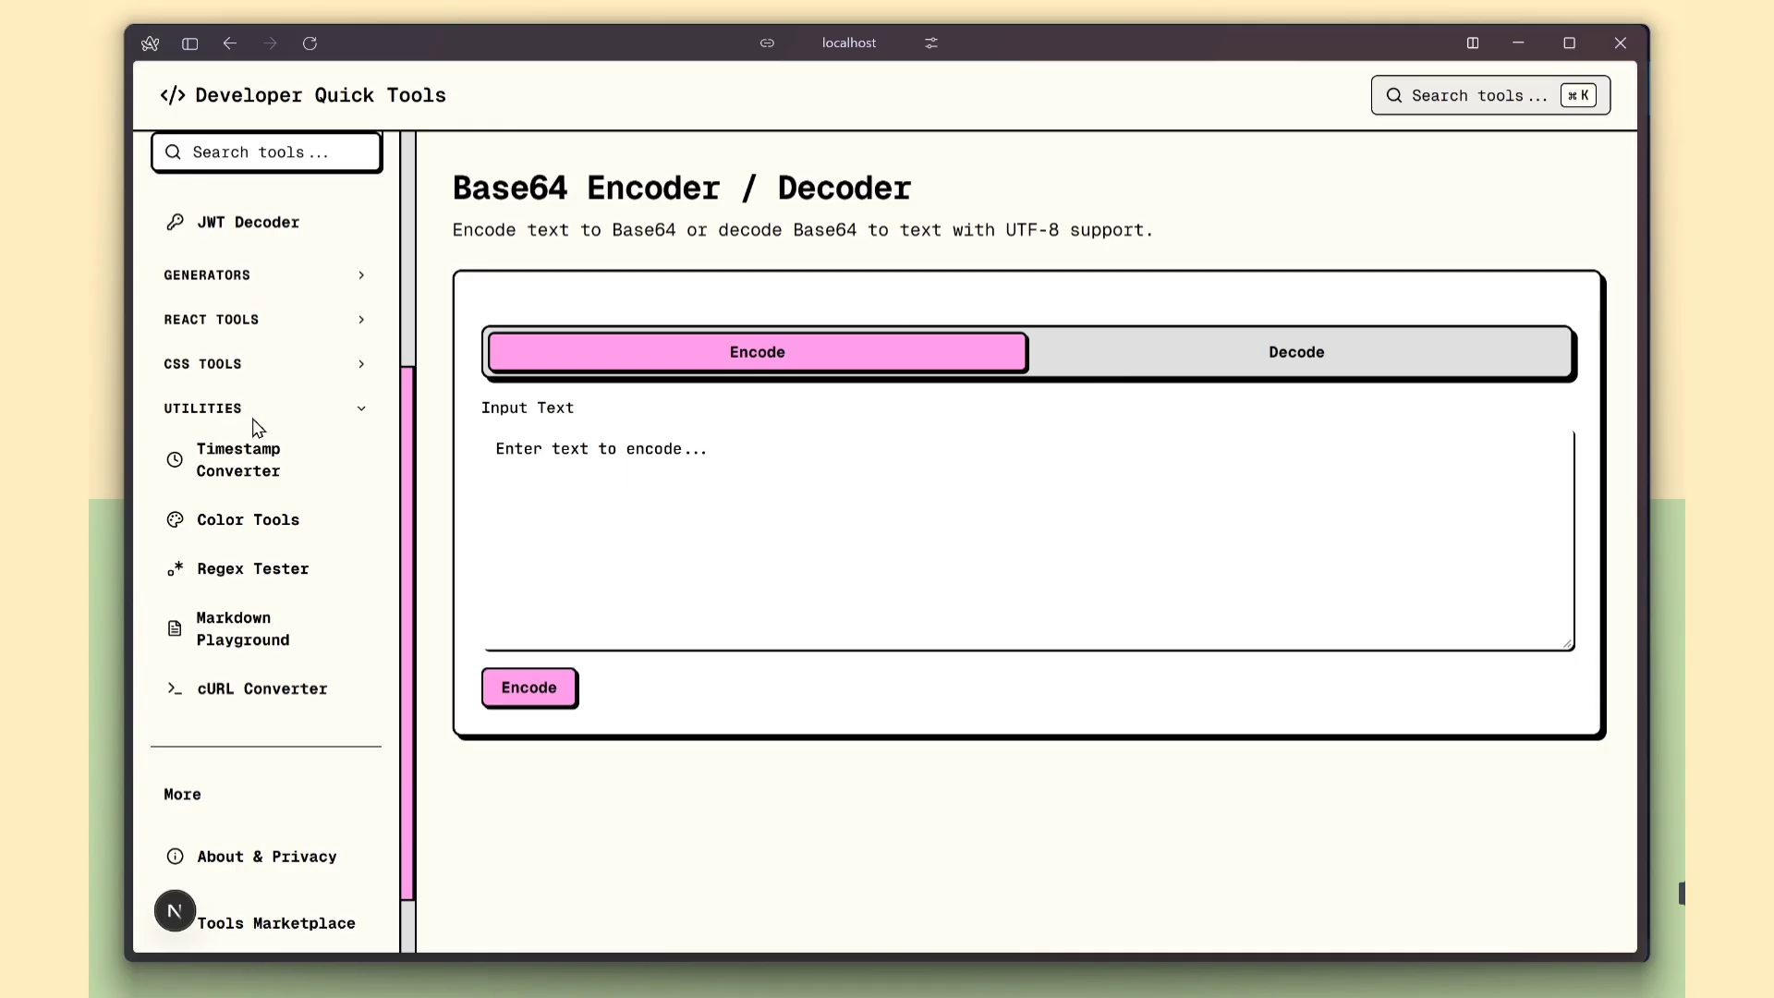
key("alt+Tab")
Step: Write a Kilo Code prompt for a Postman-style Utilities API tester with fetch, Axios, Python snippets
left_click(1624, 568)
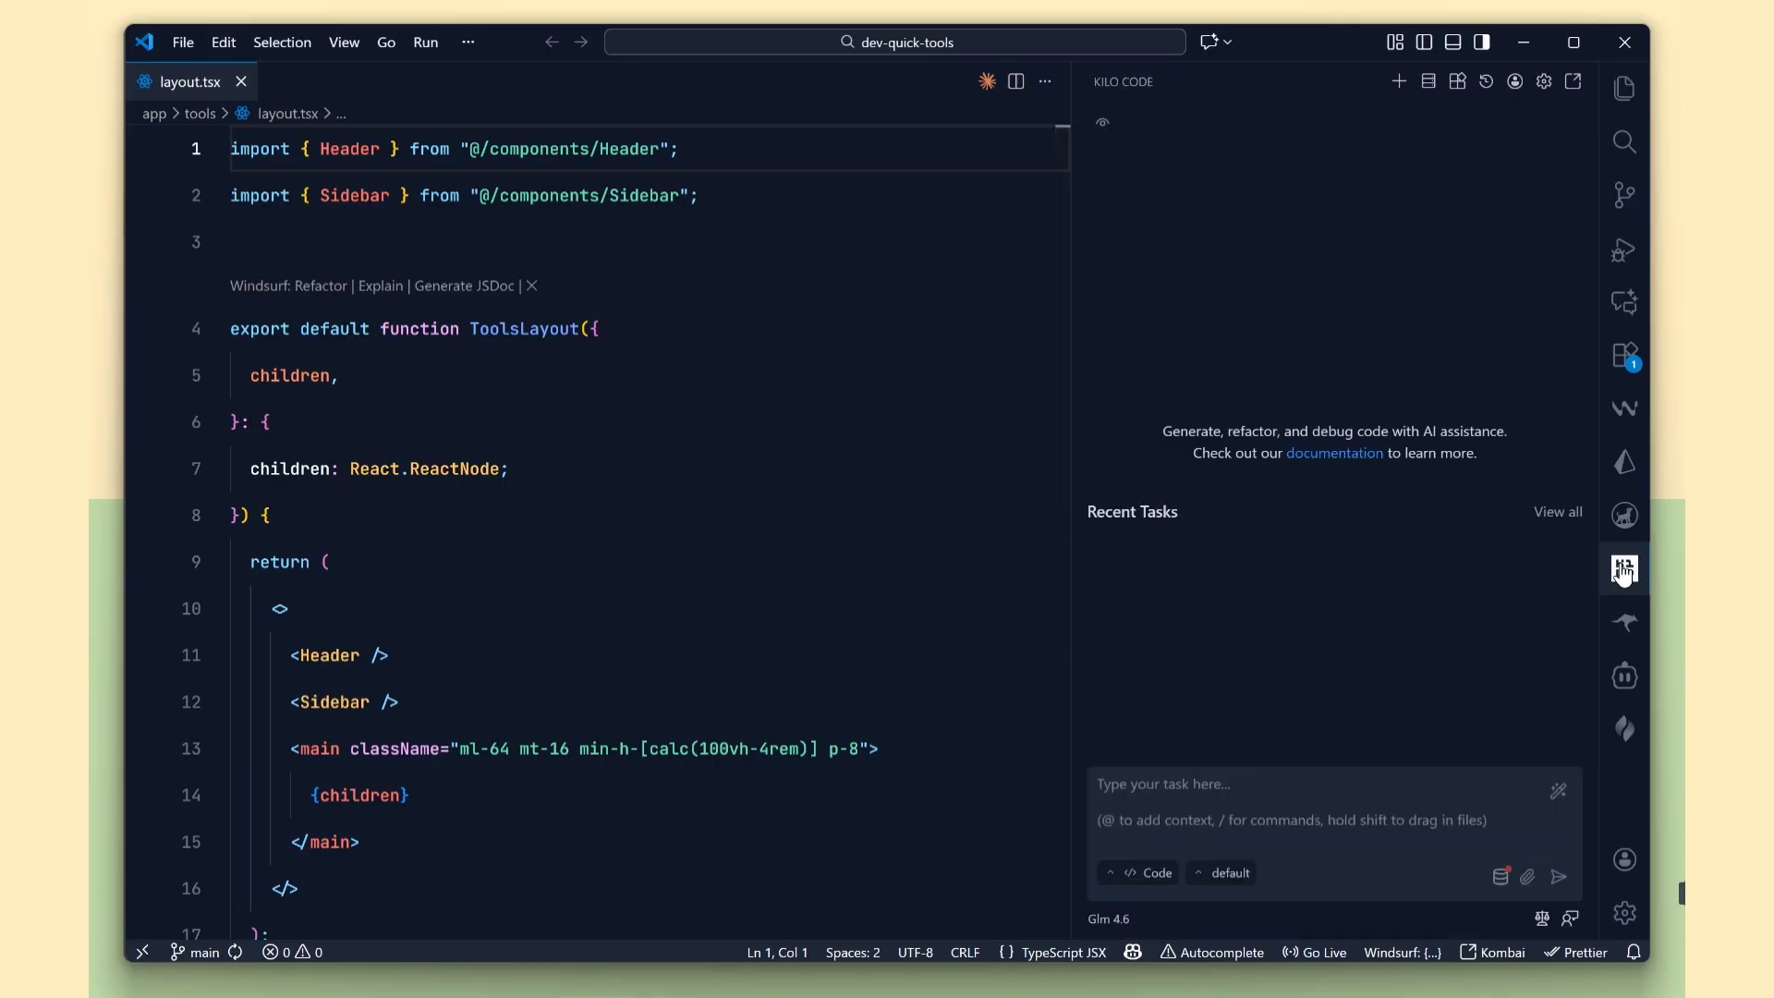
left_click(1273, 813)
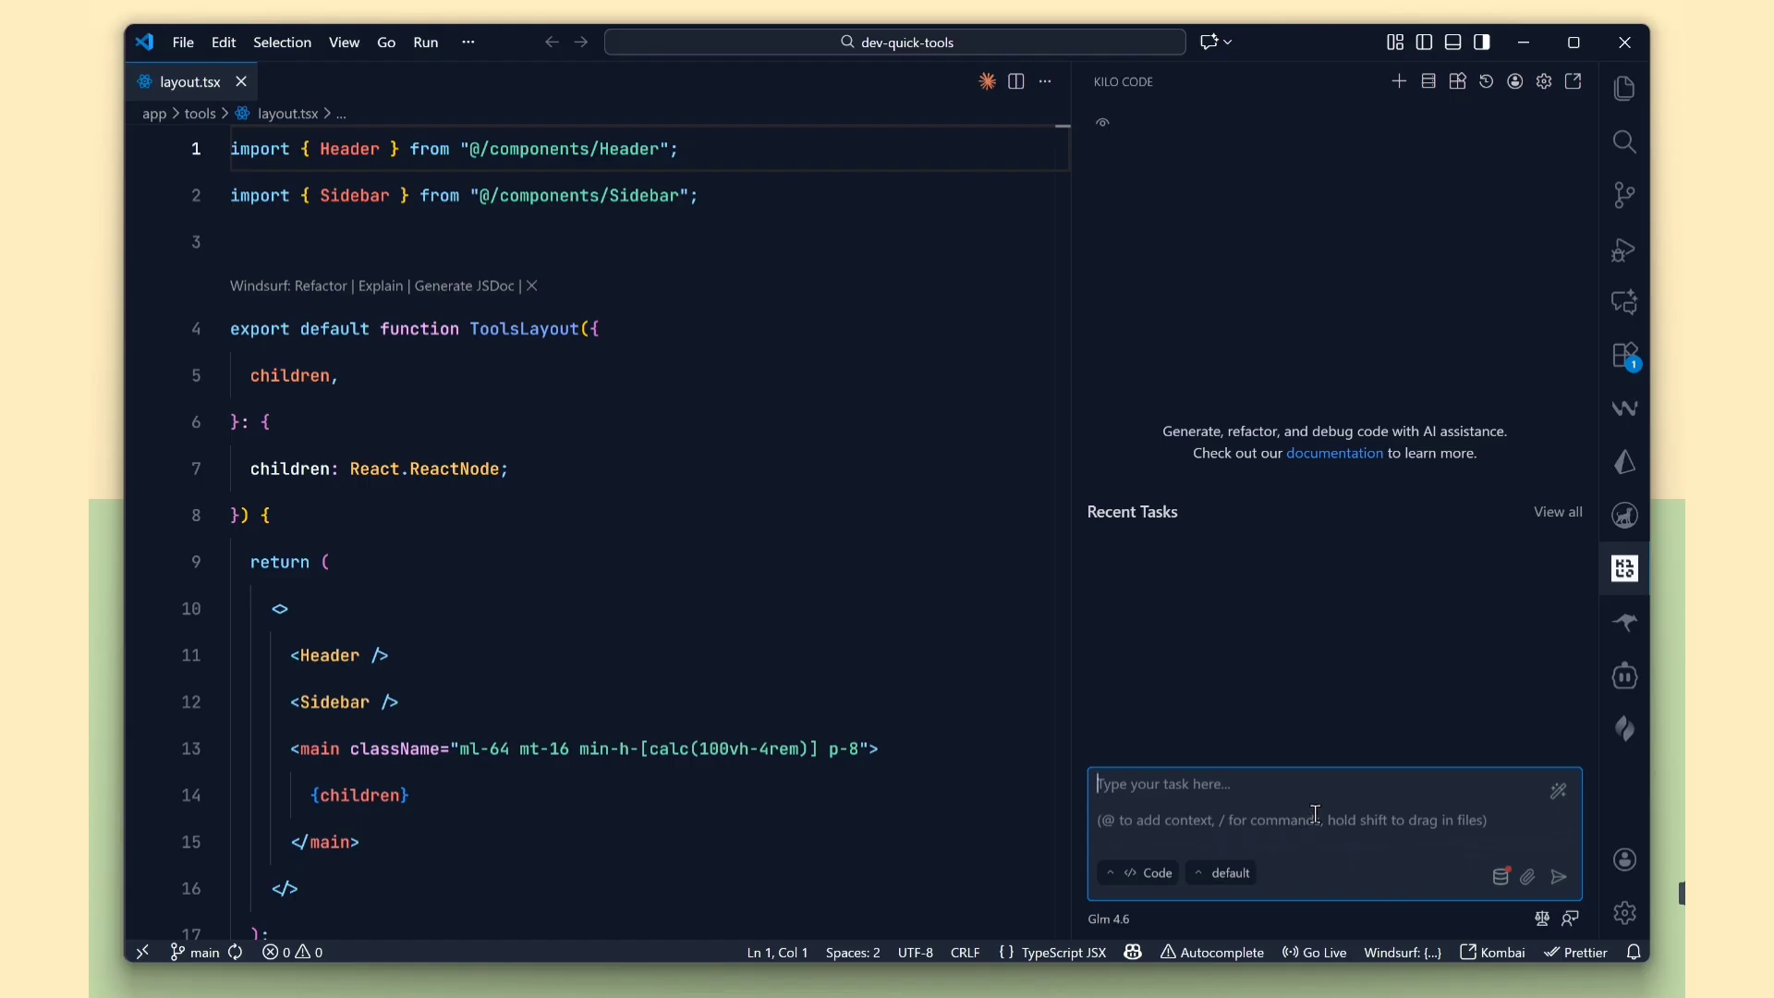
type("Create tool under the Utilities menu — a simple Postman-style API tester that can send requests and generate fetch, Axios, and Python code snippets")
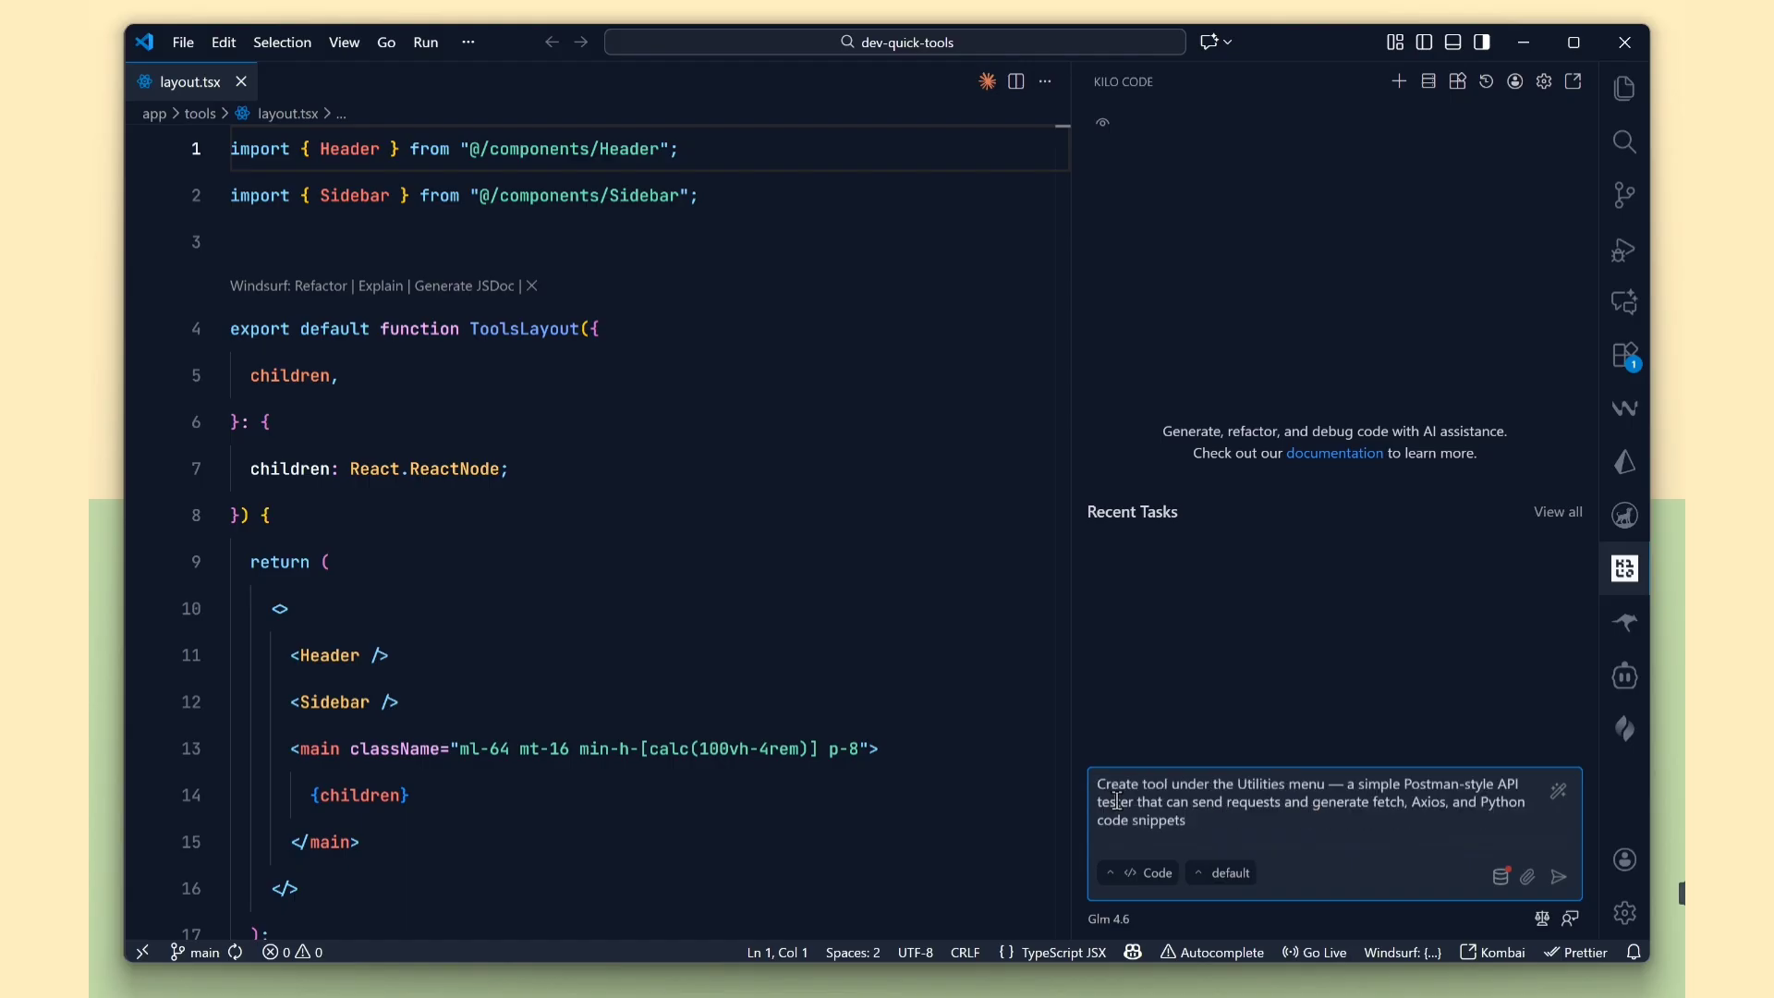
left_click_drag(1328, 785, 1068, 785)
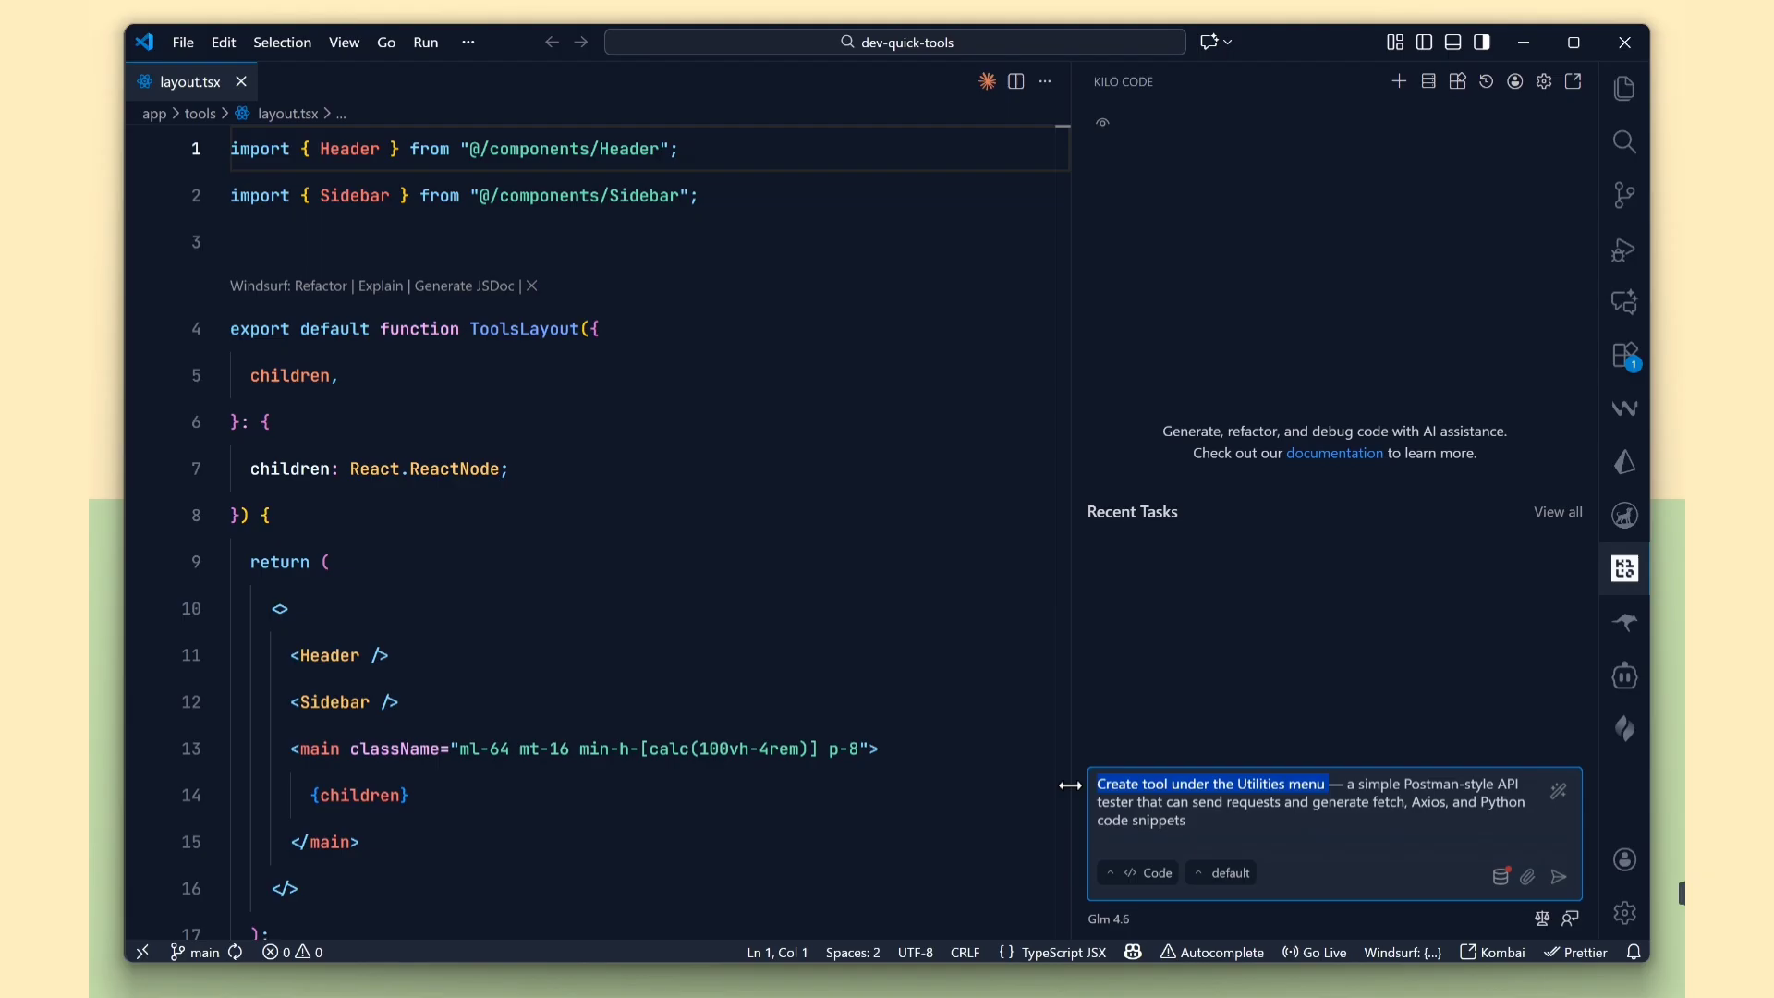
left_click_drag(1346, 785, 1520, 787)
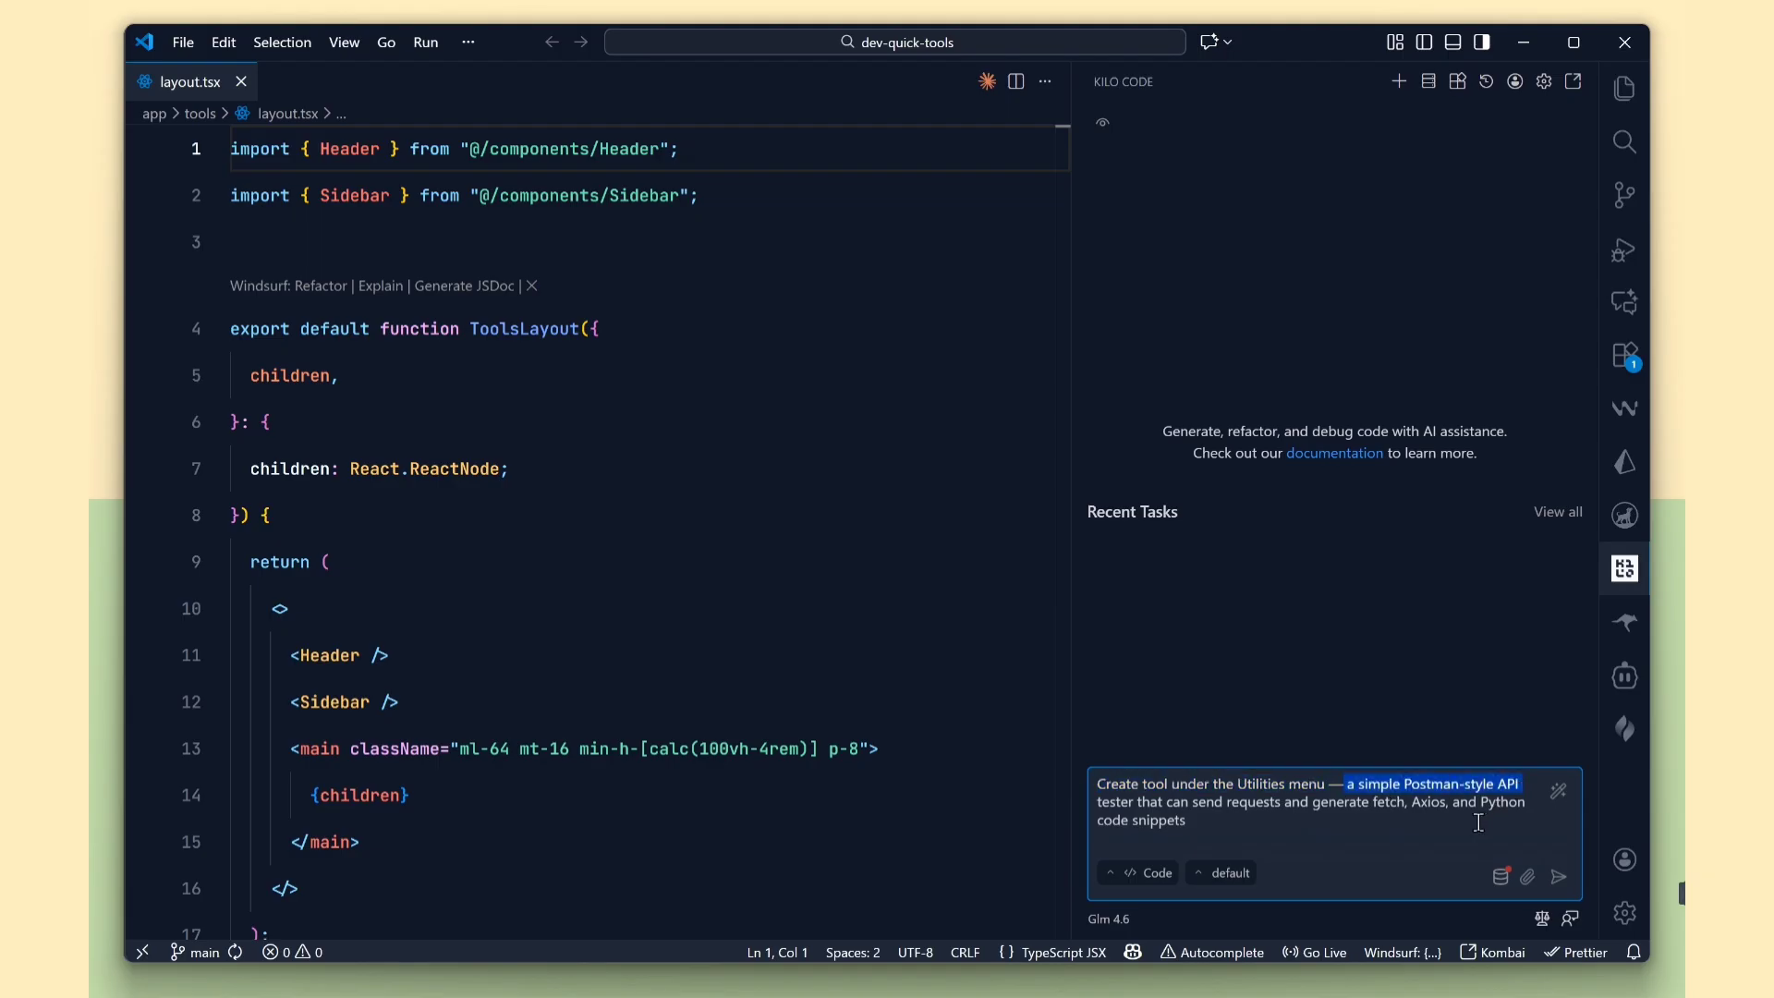
left_click(1413, 831)
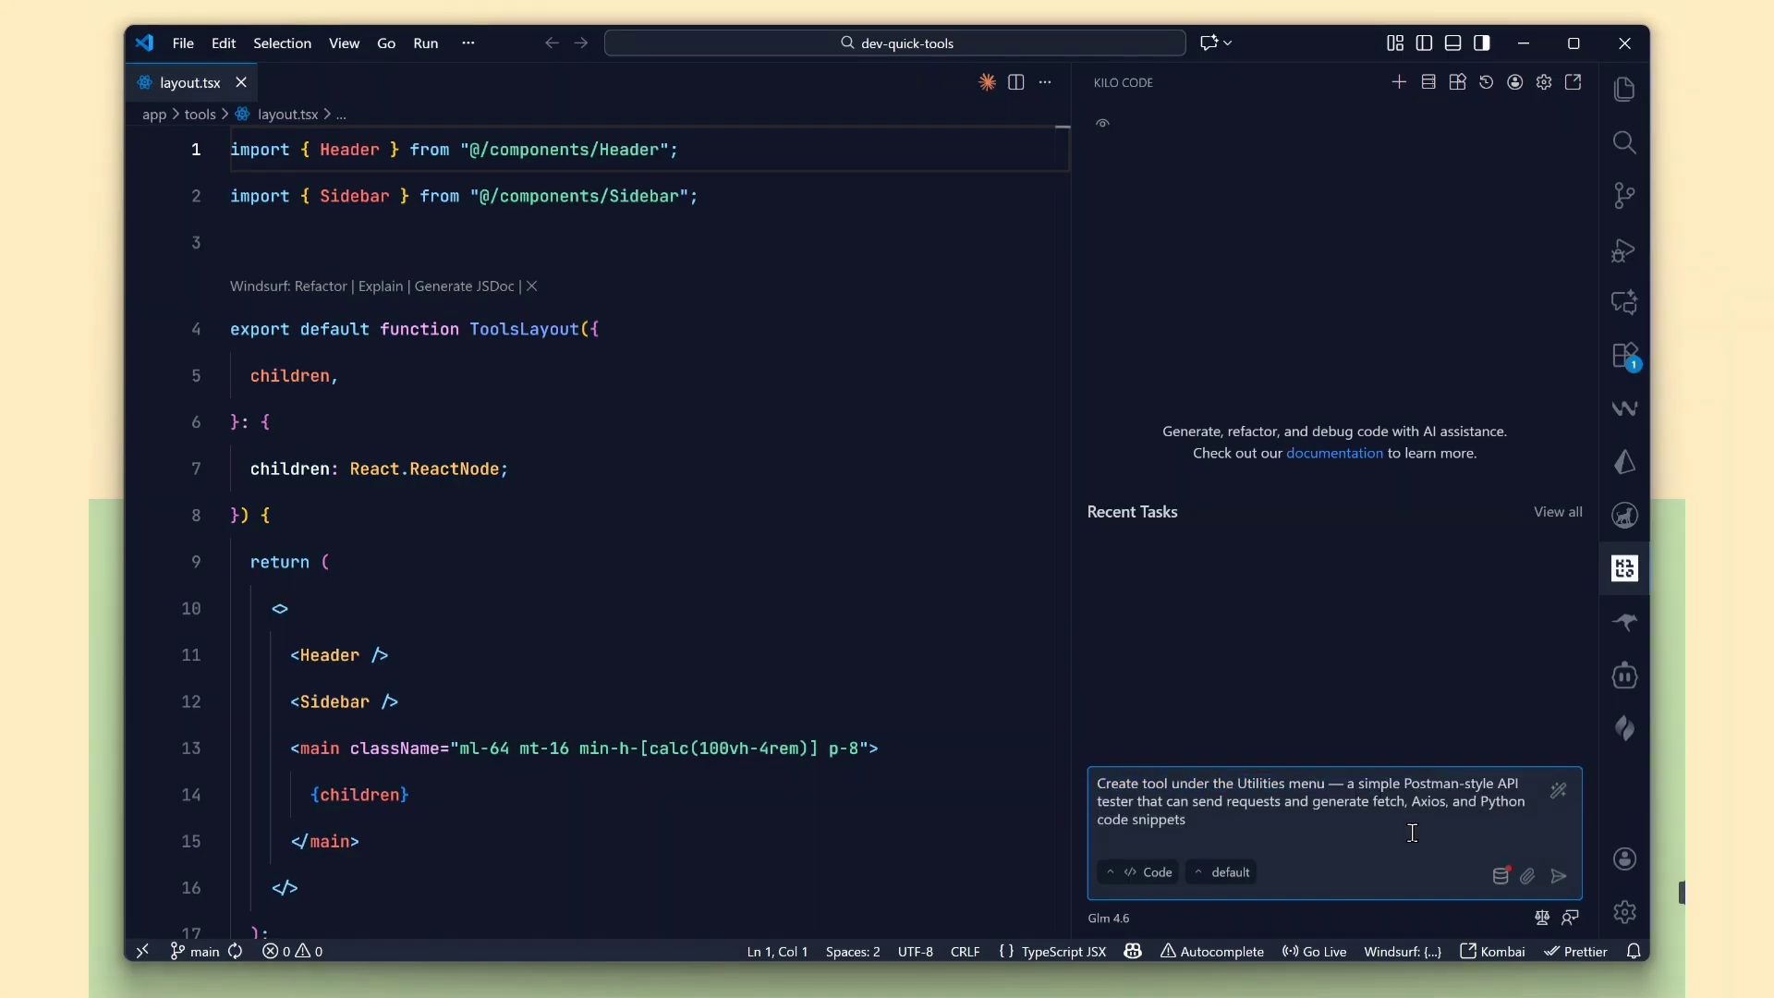
left_click_drag(1313, 805, 1508, 825)
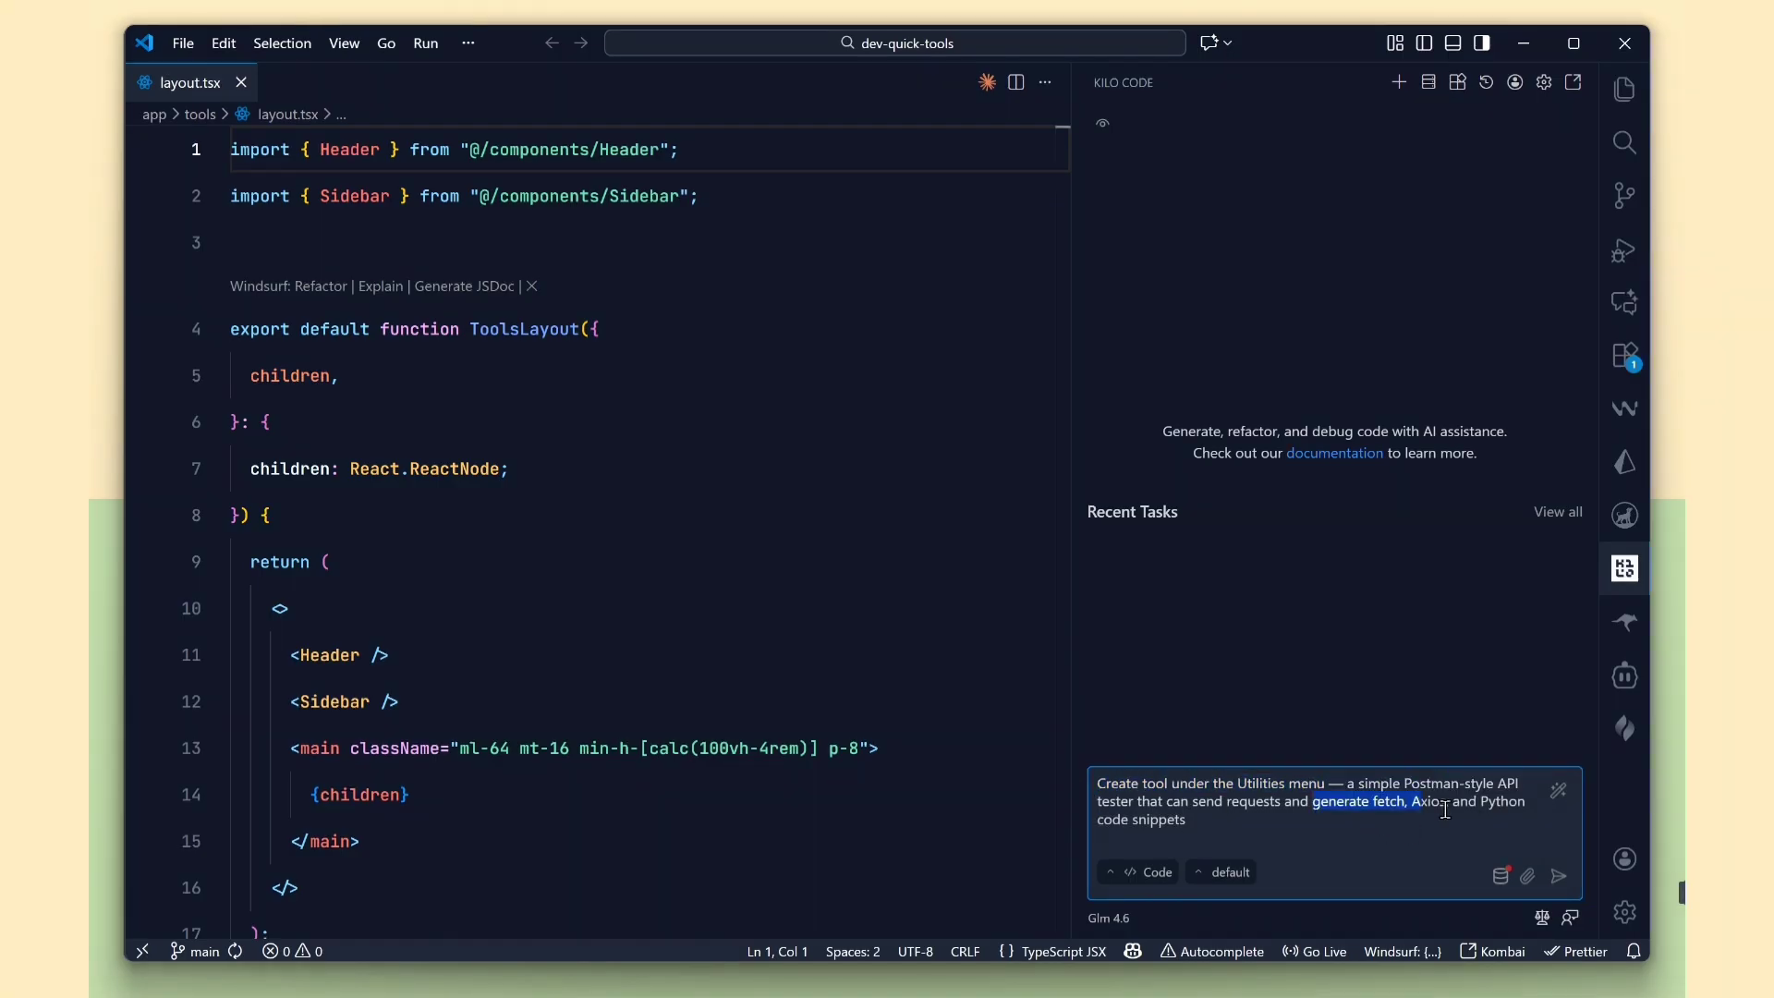
left_click(1393, 849)
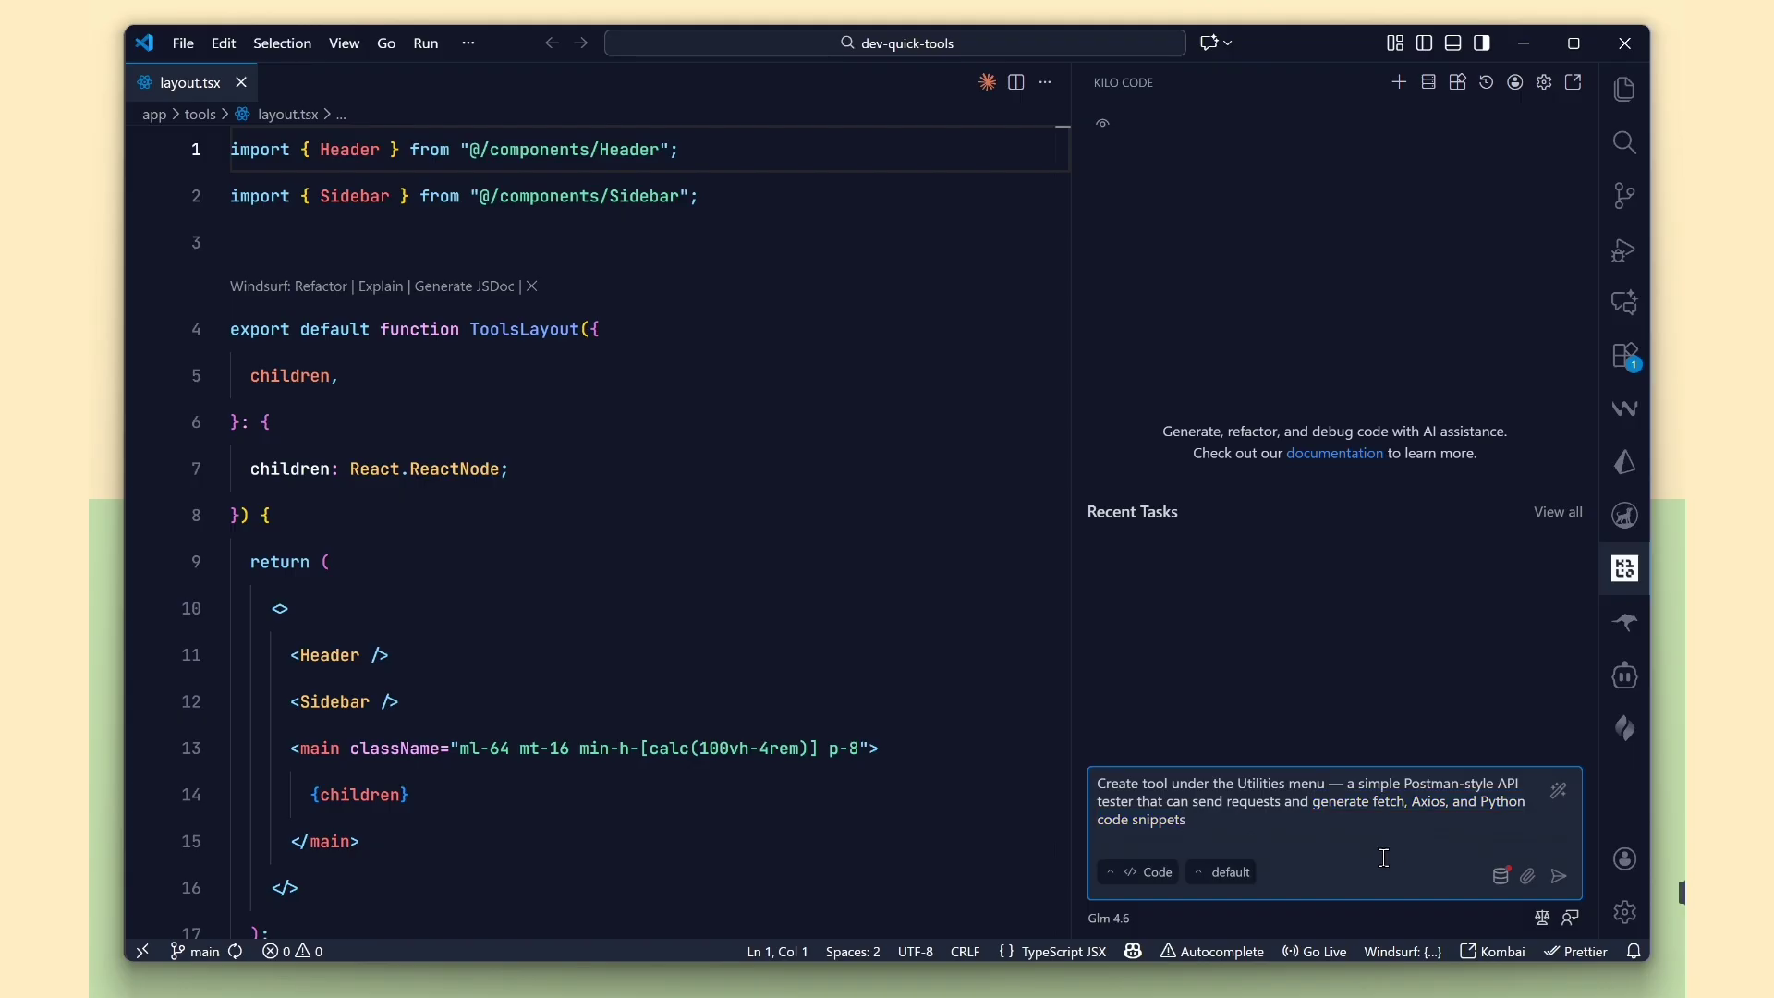
Step: Send the API tester request to Kilo Code and review the agent's to-do list
left_click(1559, 877)
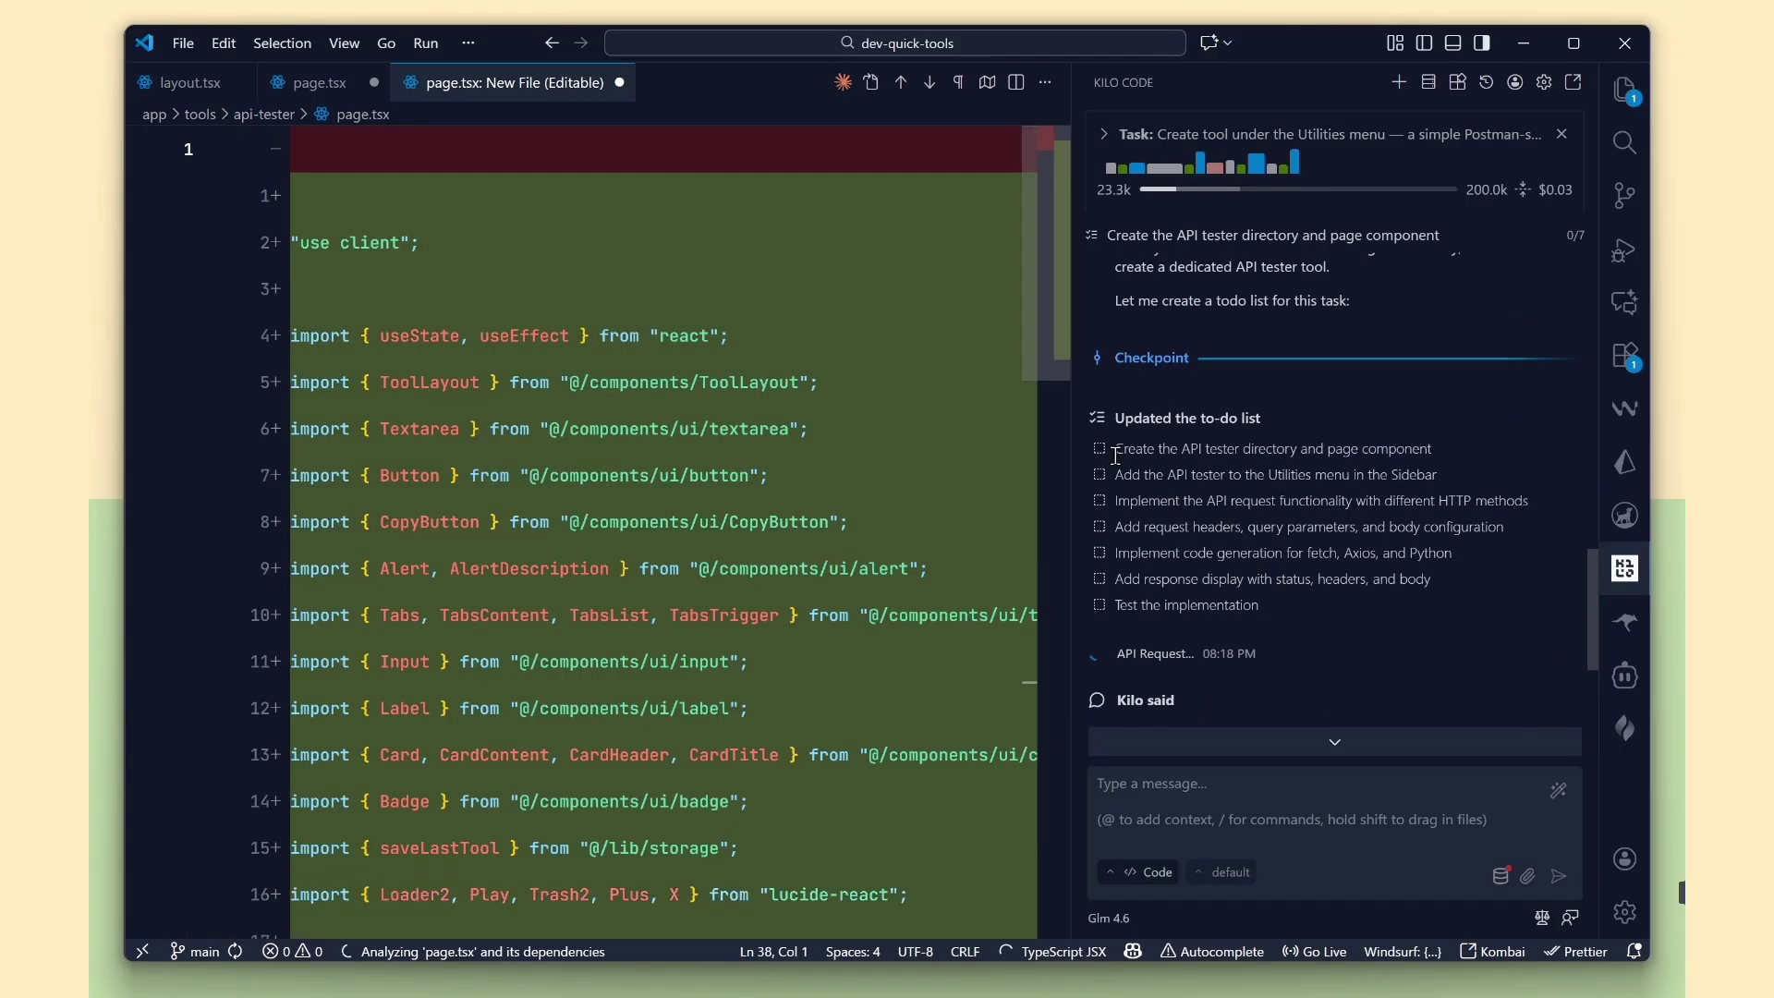
left_click_drag(1115, 447, 1435, 580)
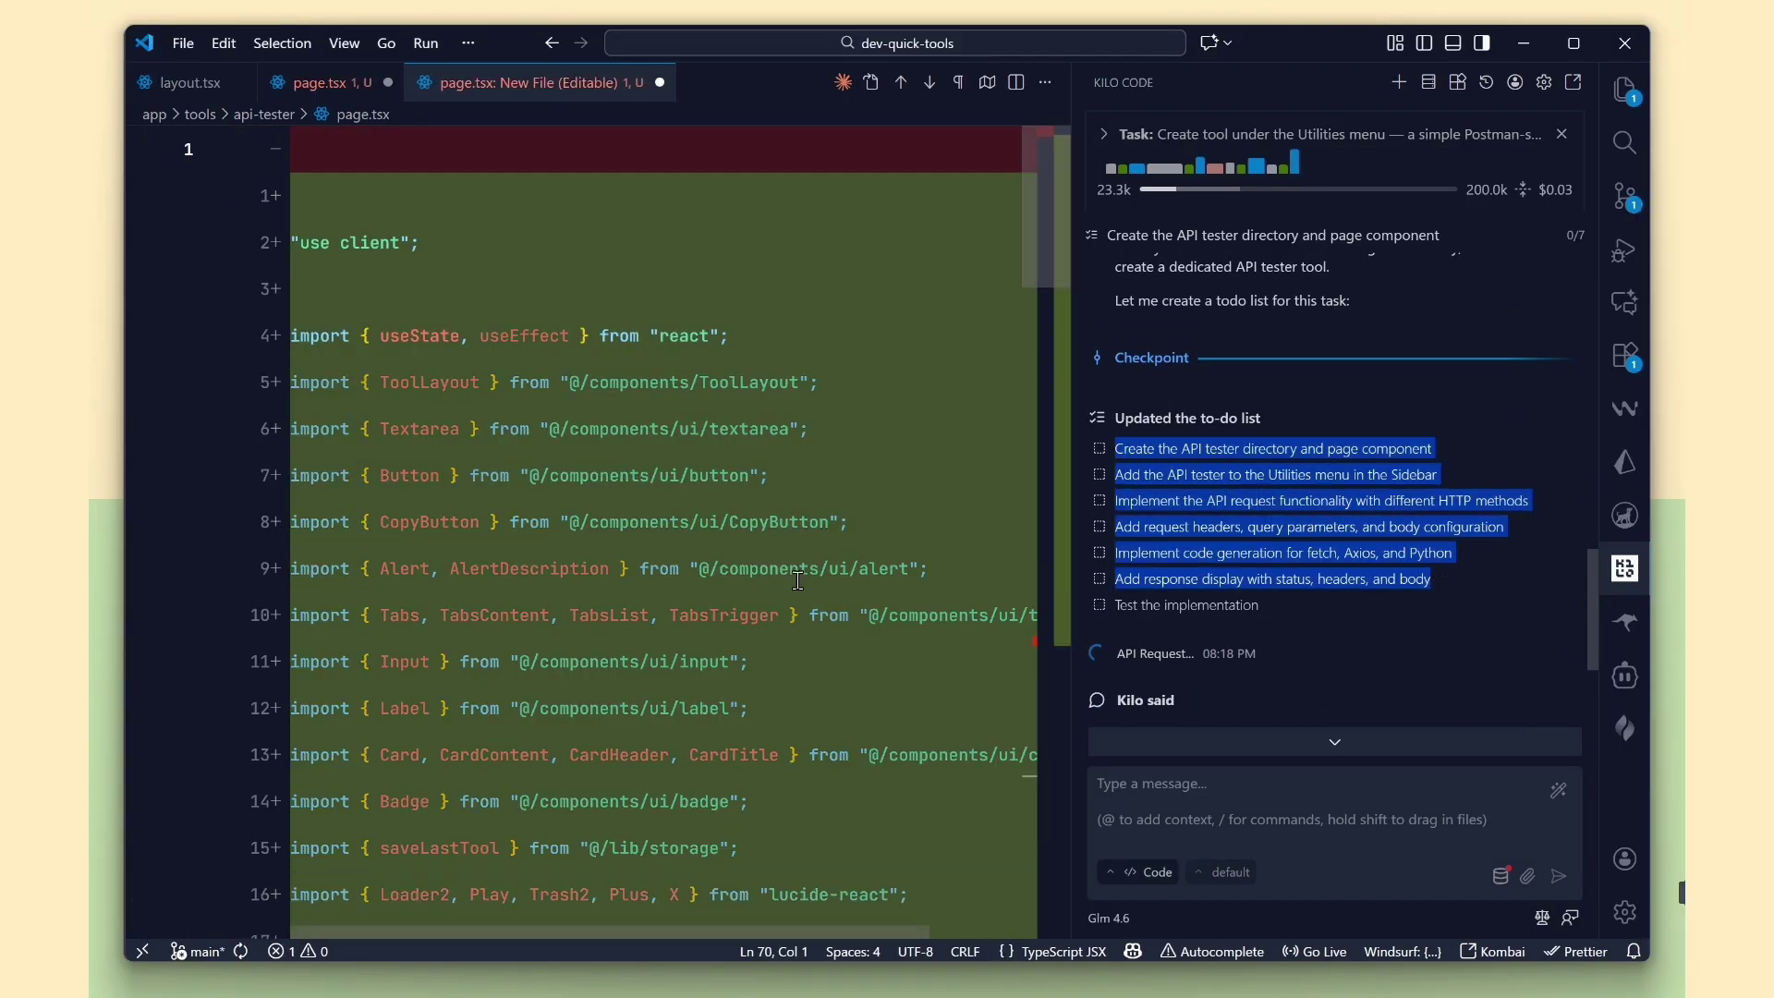
left_click(1279, 611)
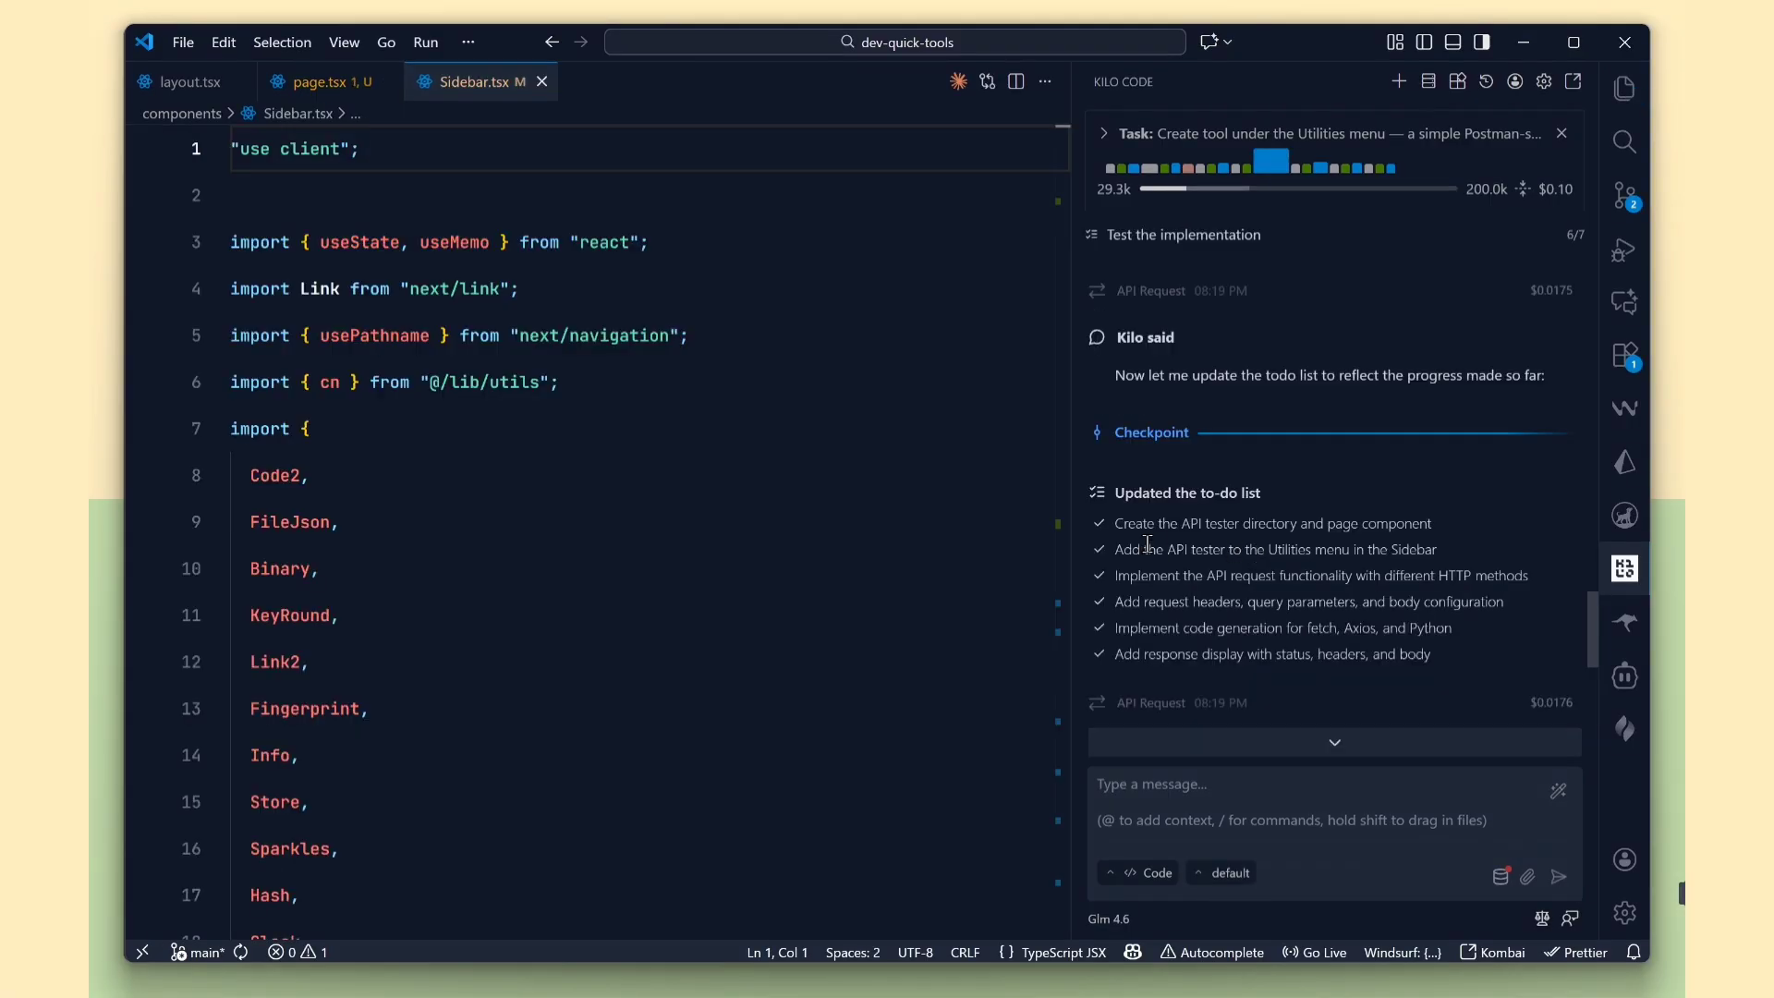
left_click_drag(1116, 522, 1428, 653)
scroll(1428, 514, "up", 3)
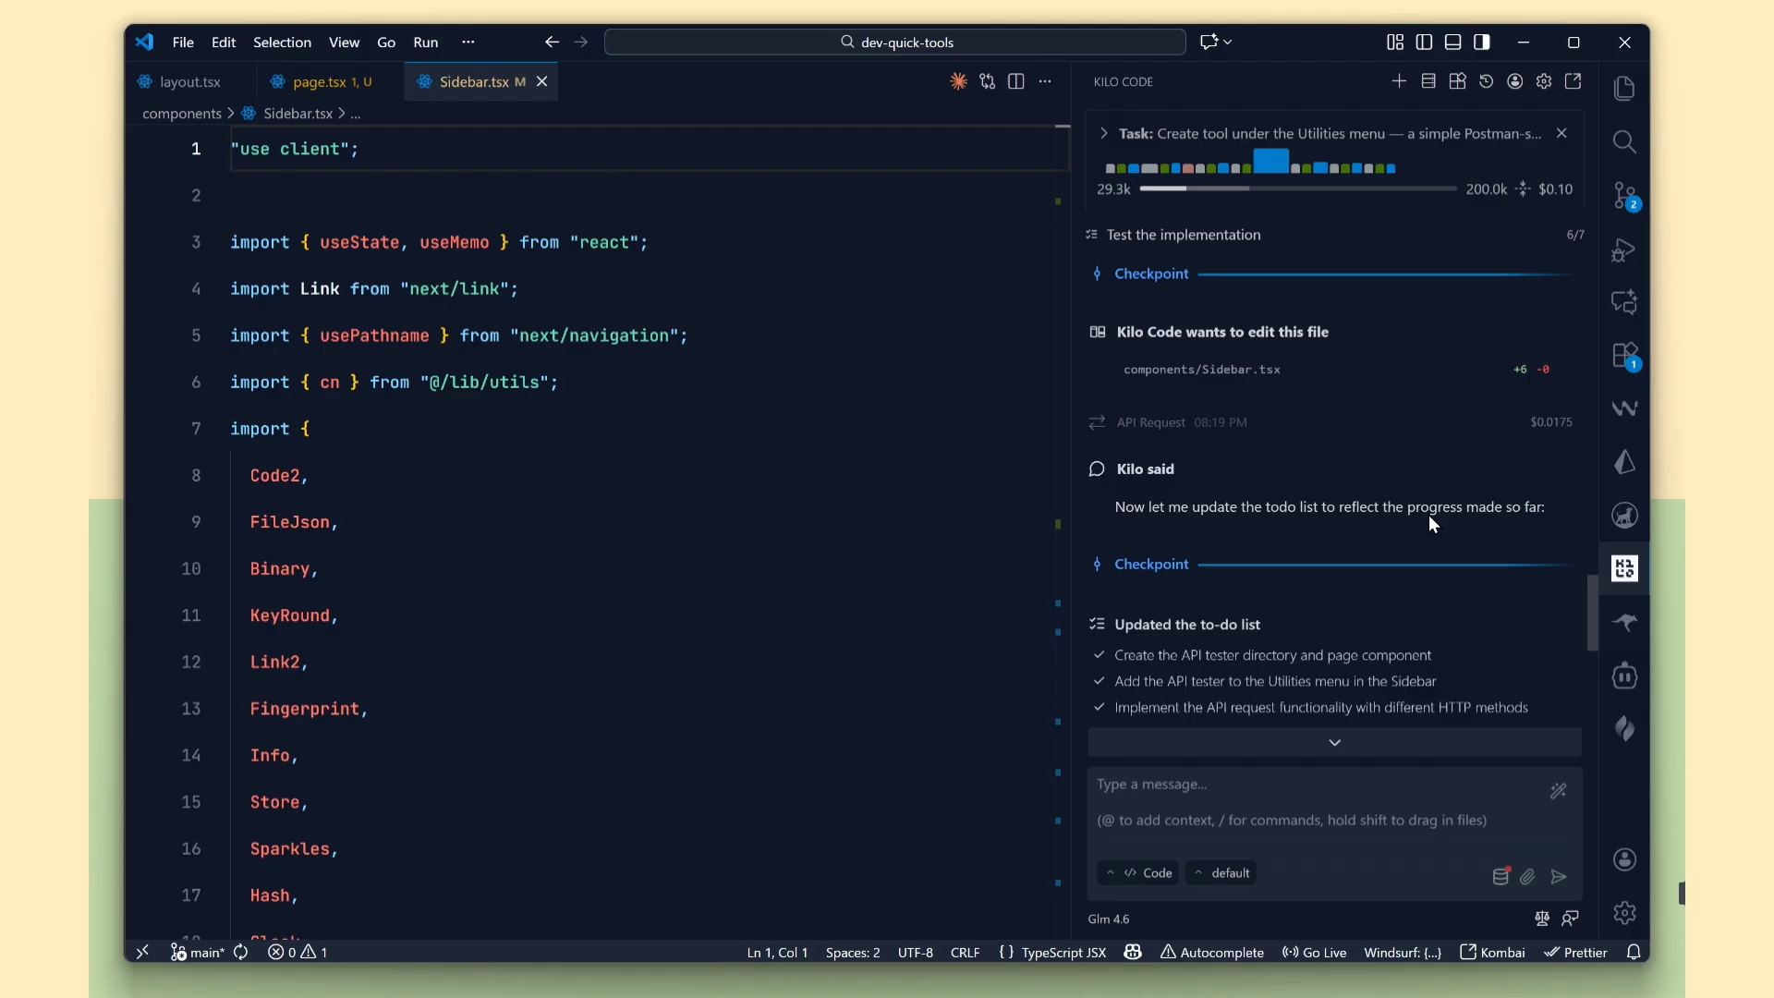
scroll(1430, 514, "up", 2)
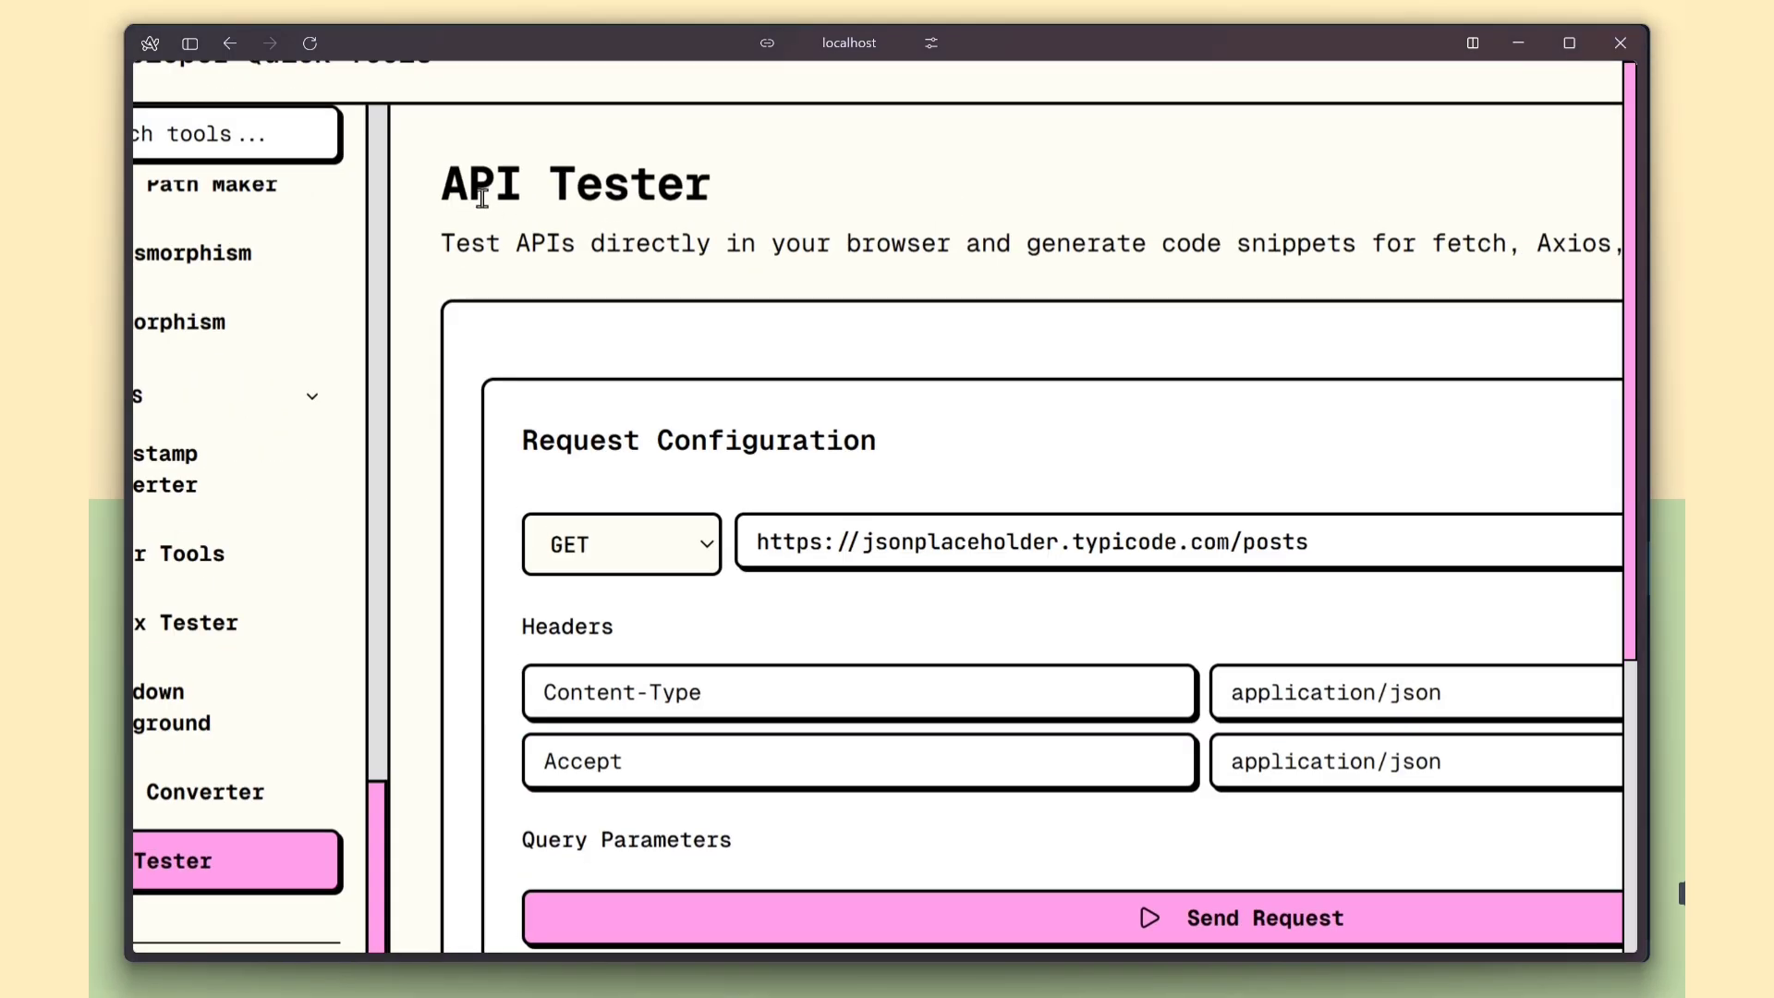
Step: Switch the request method to POST and back to GET, then clear the old URL
left_click(580, 447)
left_click(573, 505)
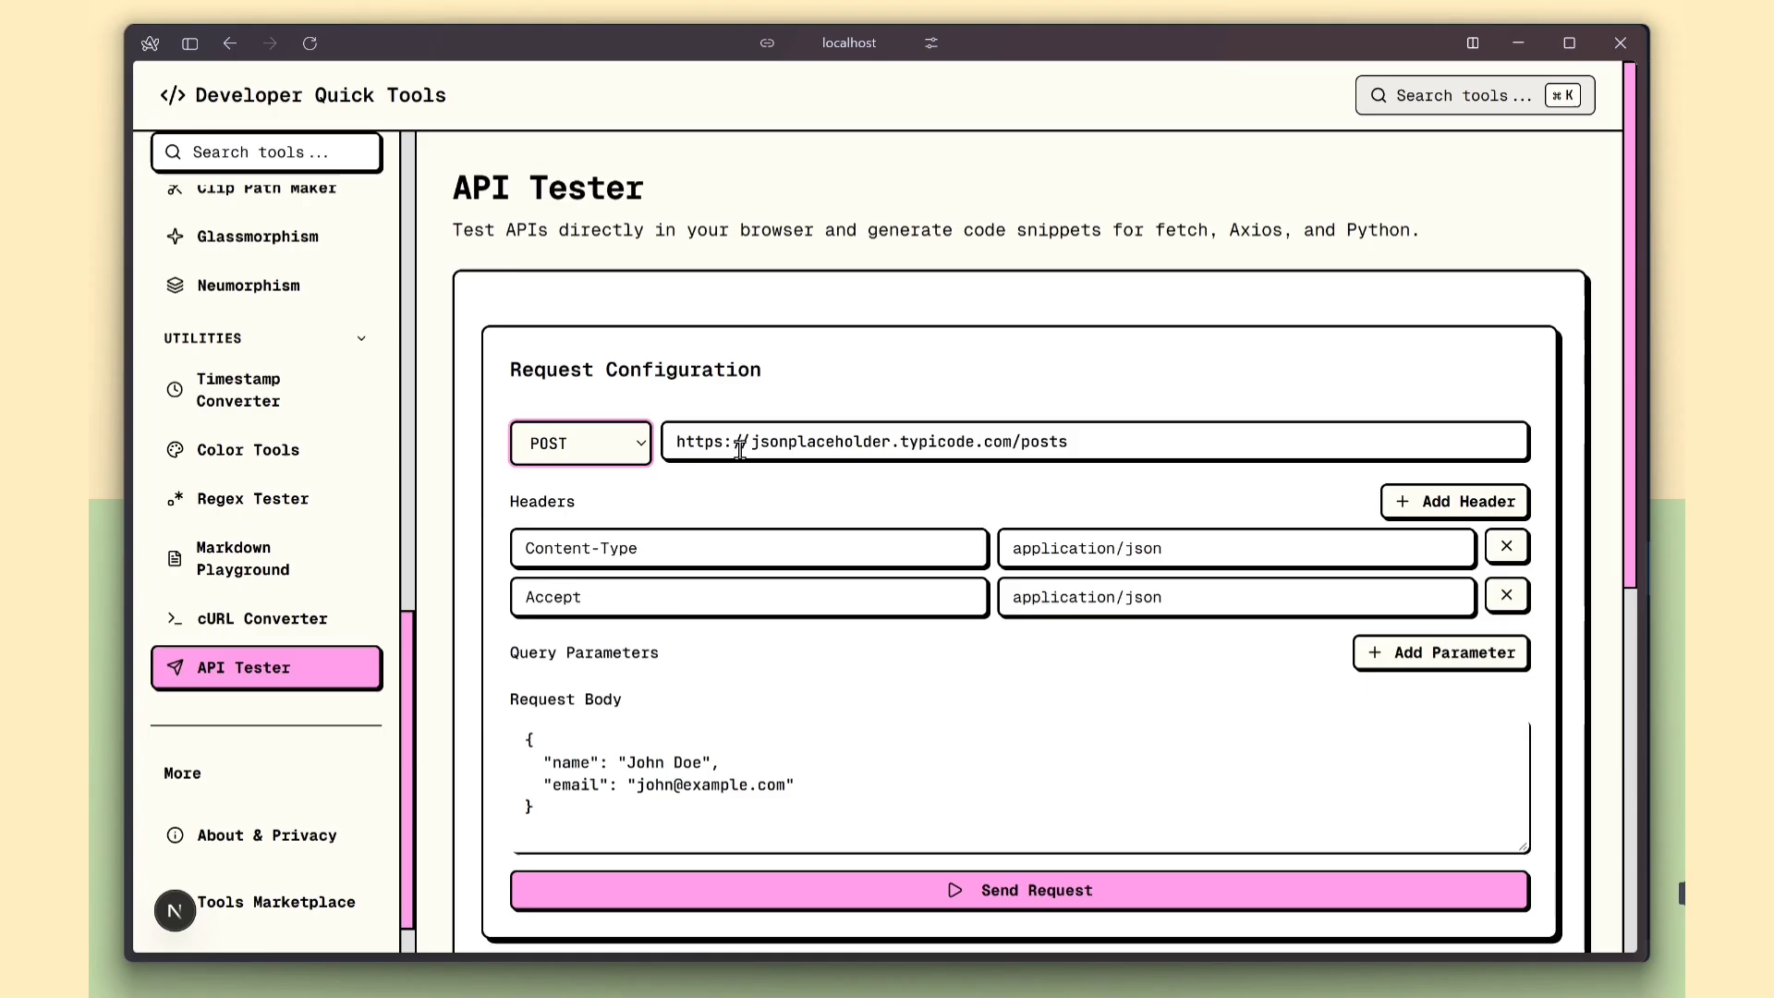
left_click_drag(1110, 440, 678, 441)
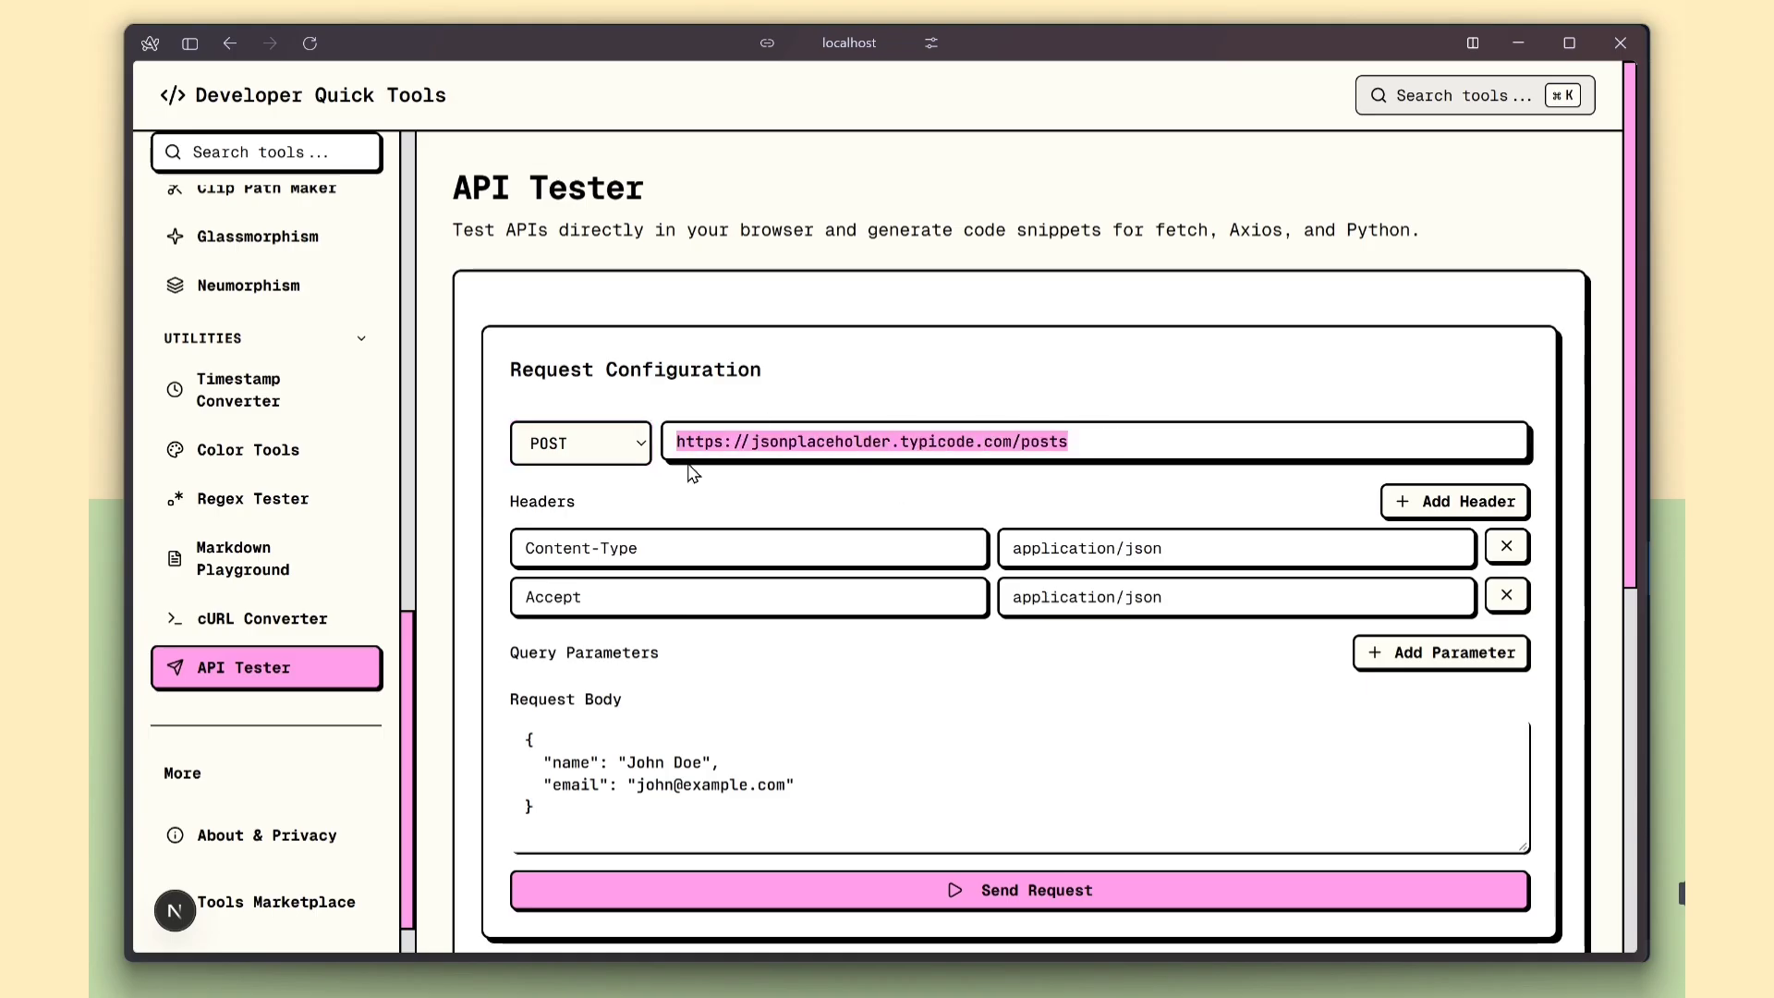
left_click(638, 448)
left_click(542, 479)
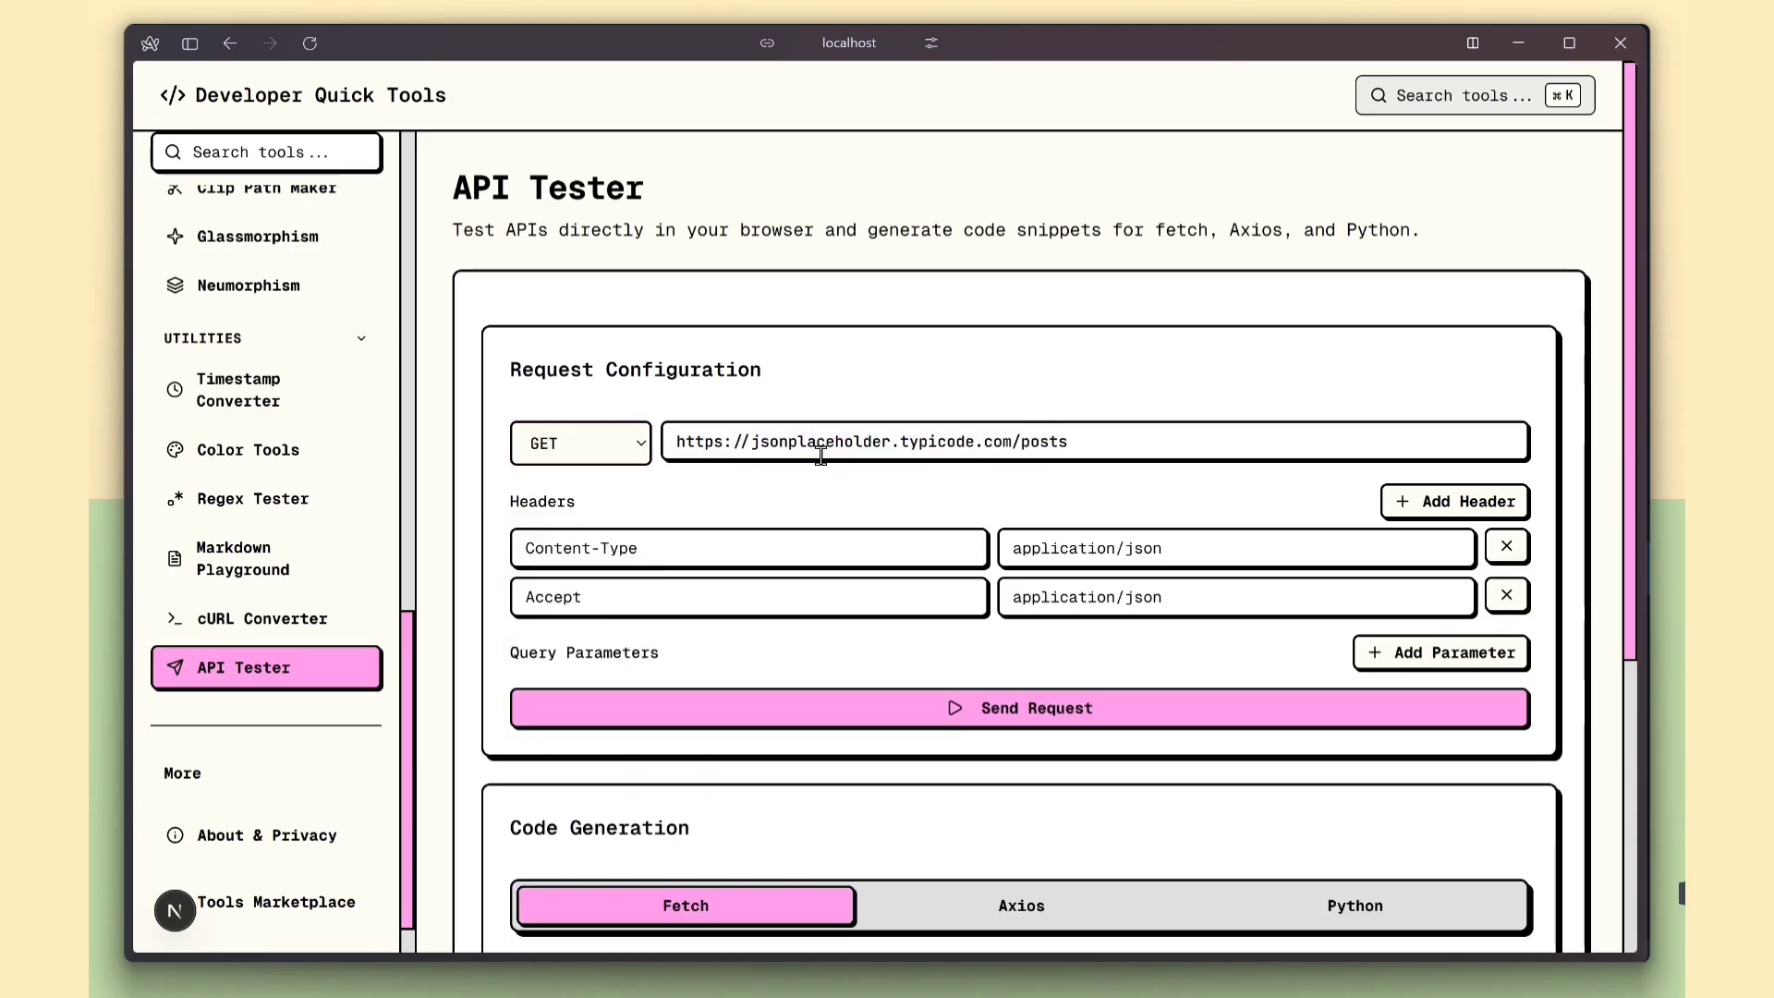
mouse_move(1093, 447)
left_mouse_down()
mouse_move(752, 421)
mouse_move(659, 441)
left_mouse_up()
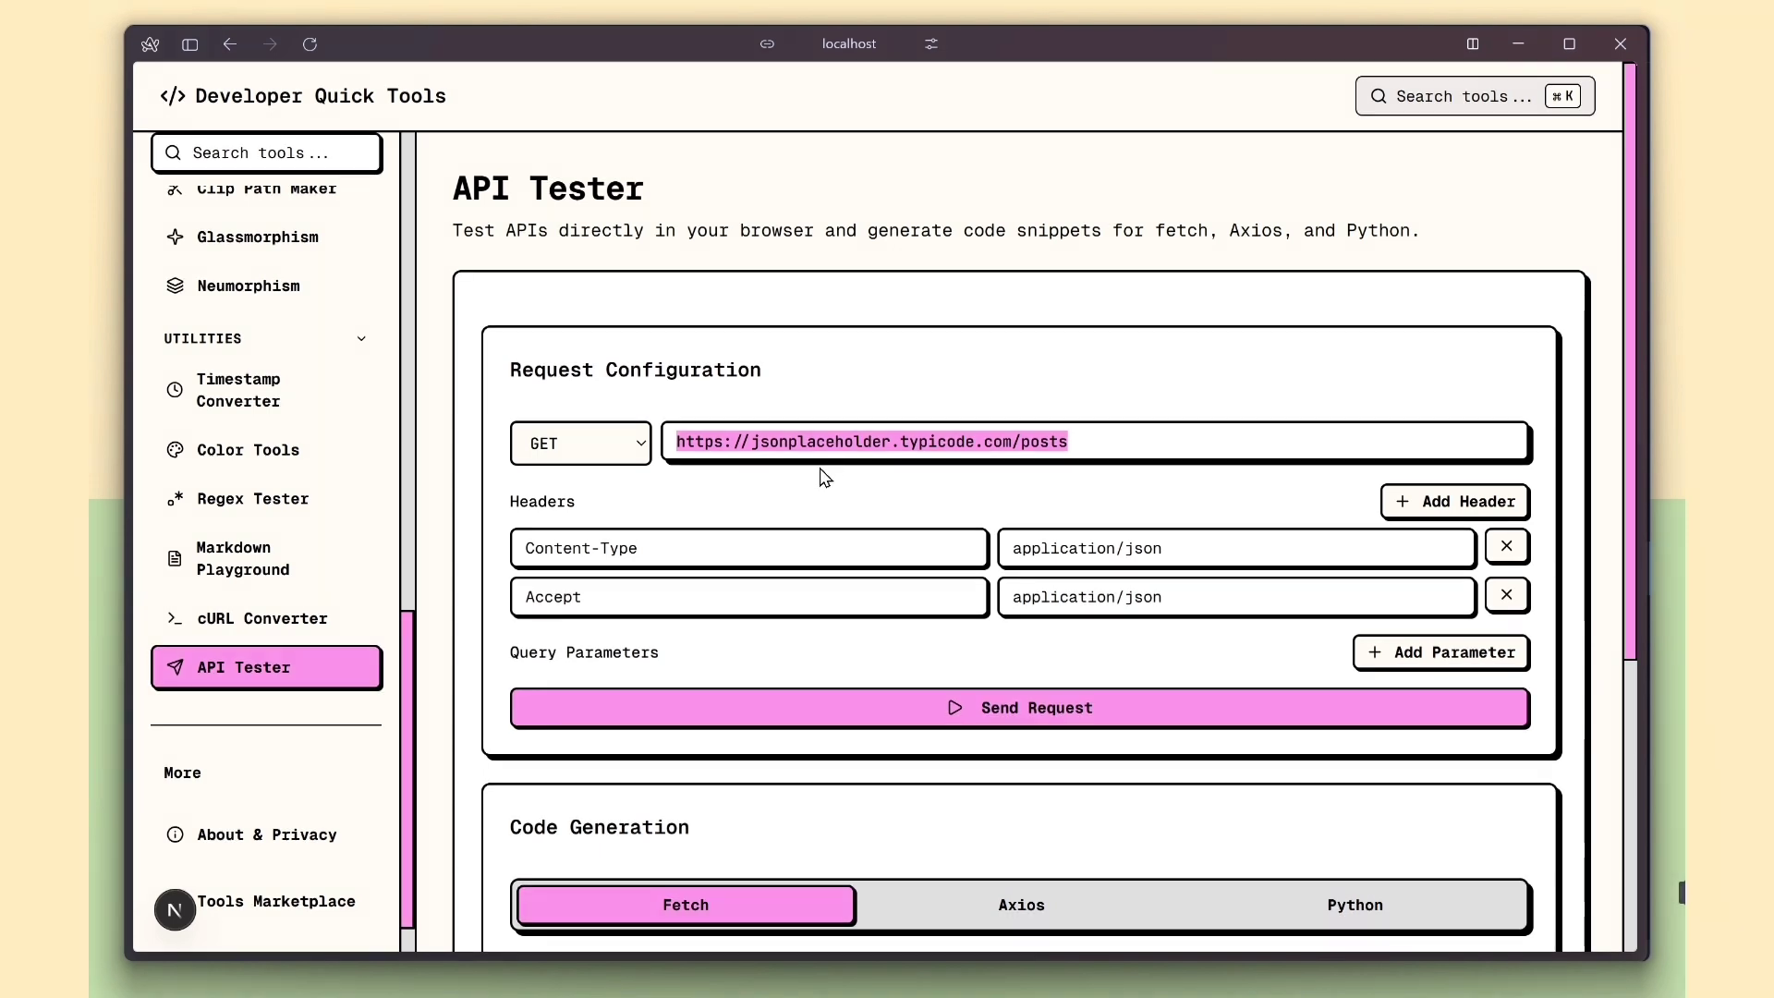
key("BackSpace")
type("https://dummyjson.com/posts")
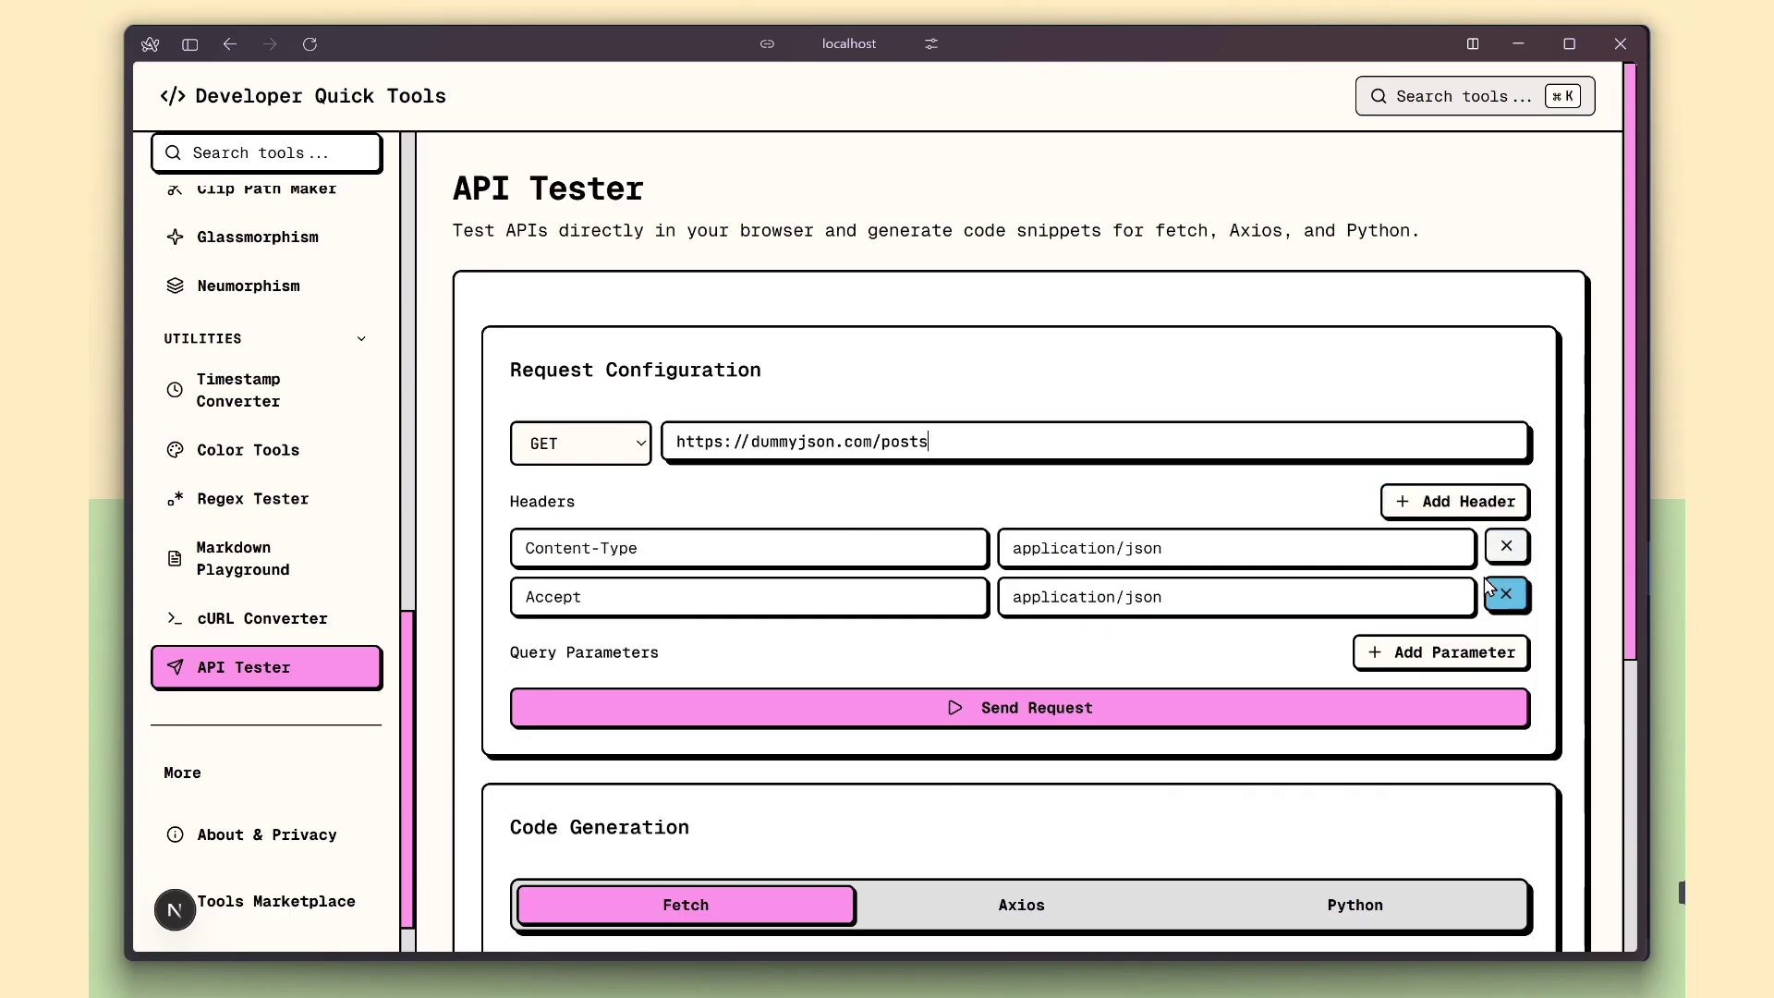
scroll(1180, 667, "down", 1)
scroll(1173, 674, "down", 1)
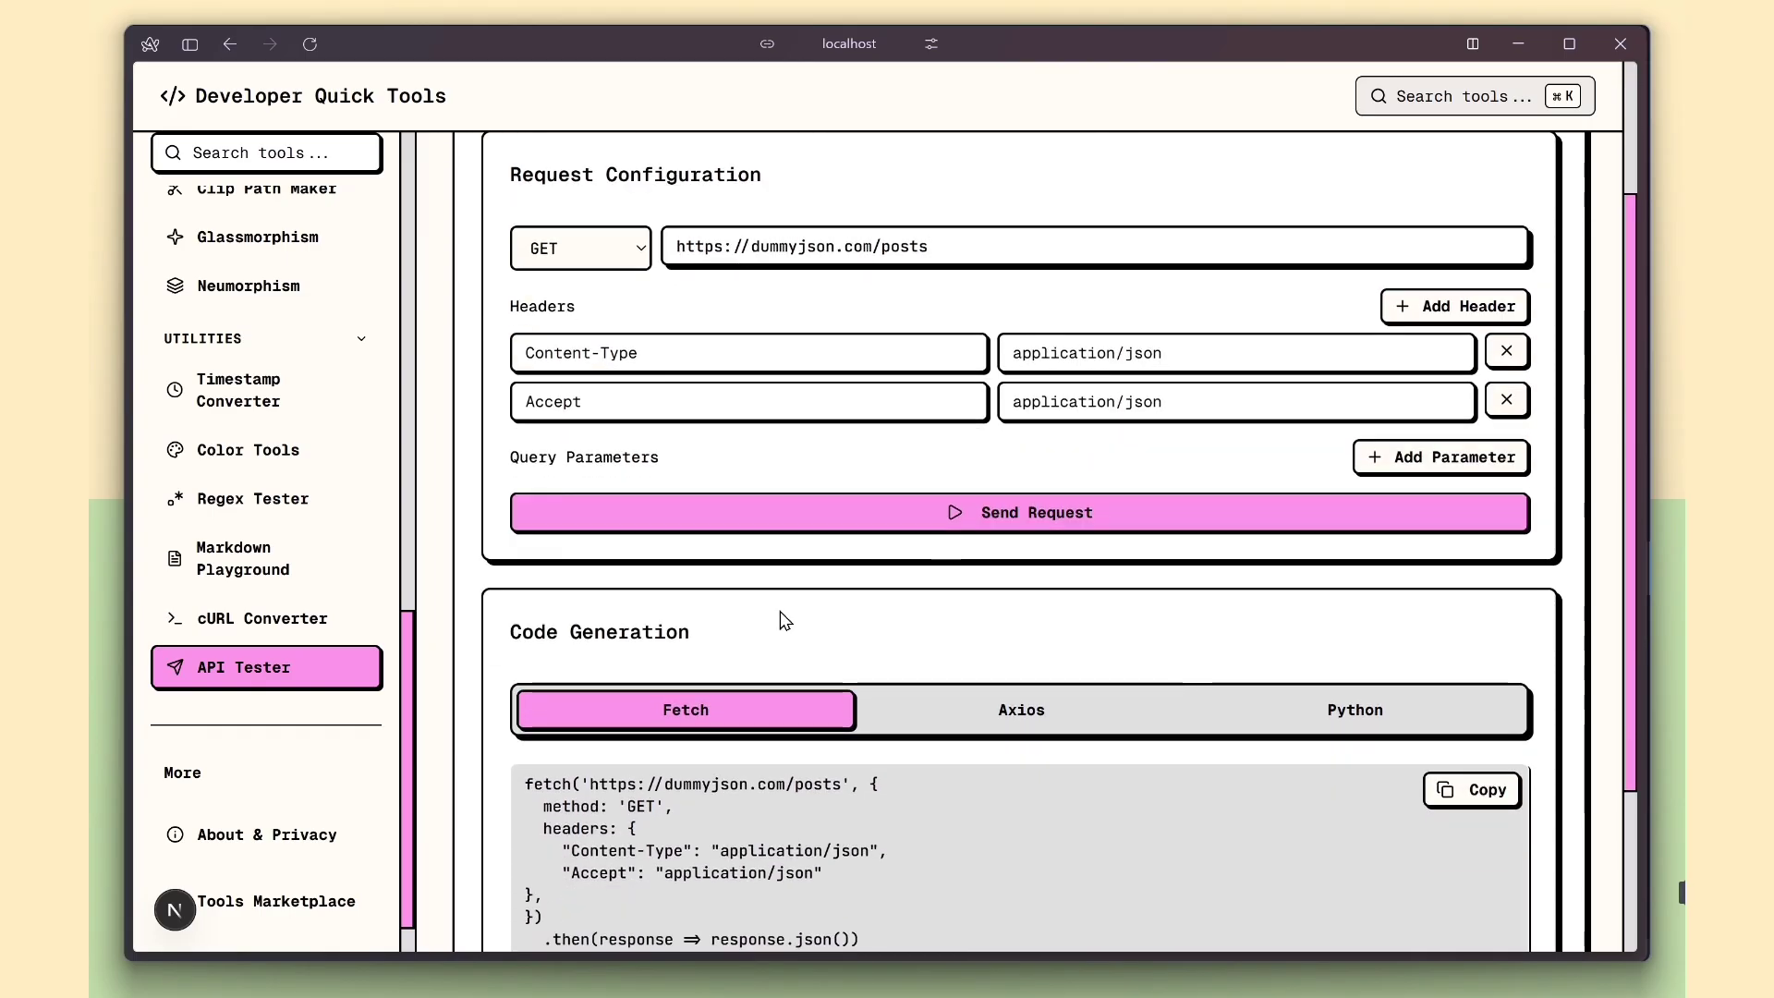
scroll(780, 621, "down", 2)
Step: Send the GET to dummyjson posts, then view the snippet as Axios and Python code
left_click(1028, 331)
scroll(1013, 389, "up", 3)
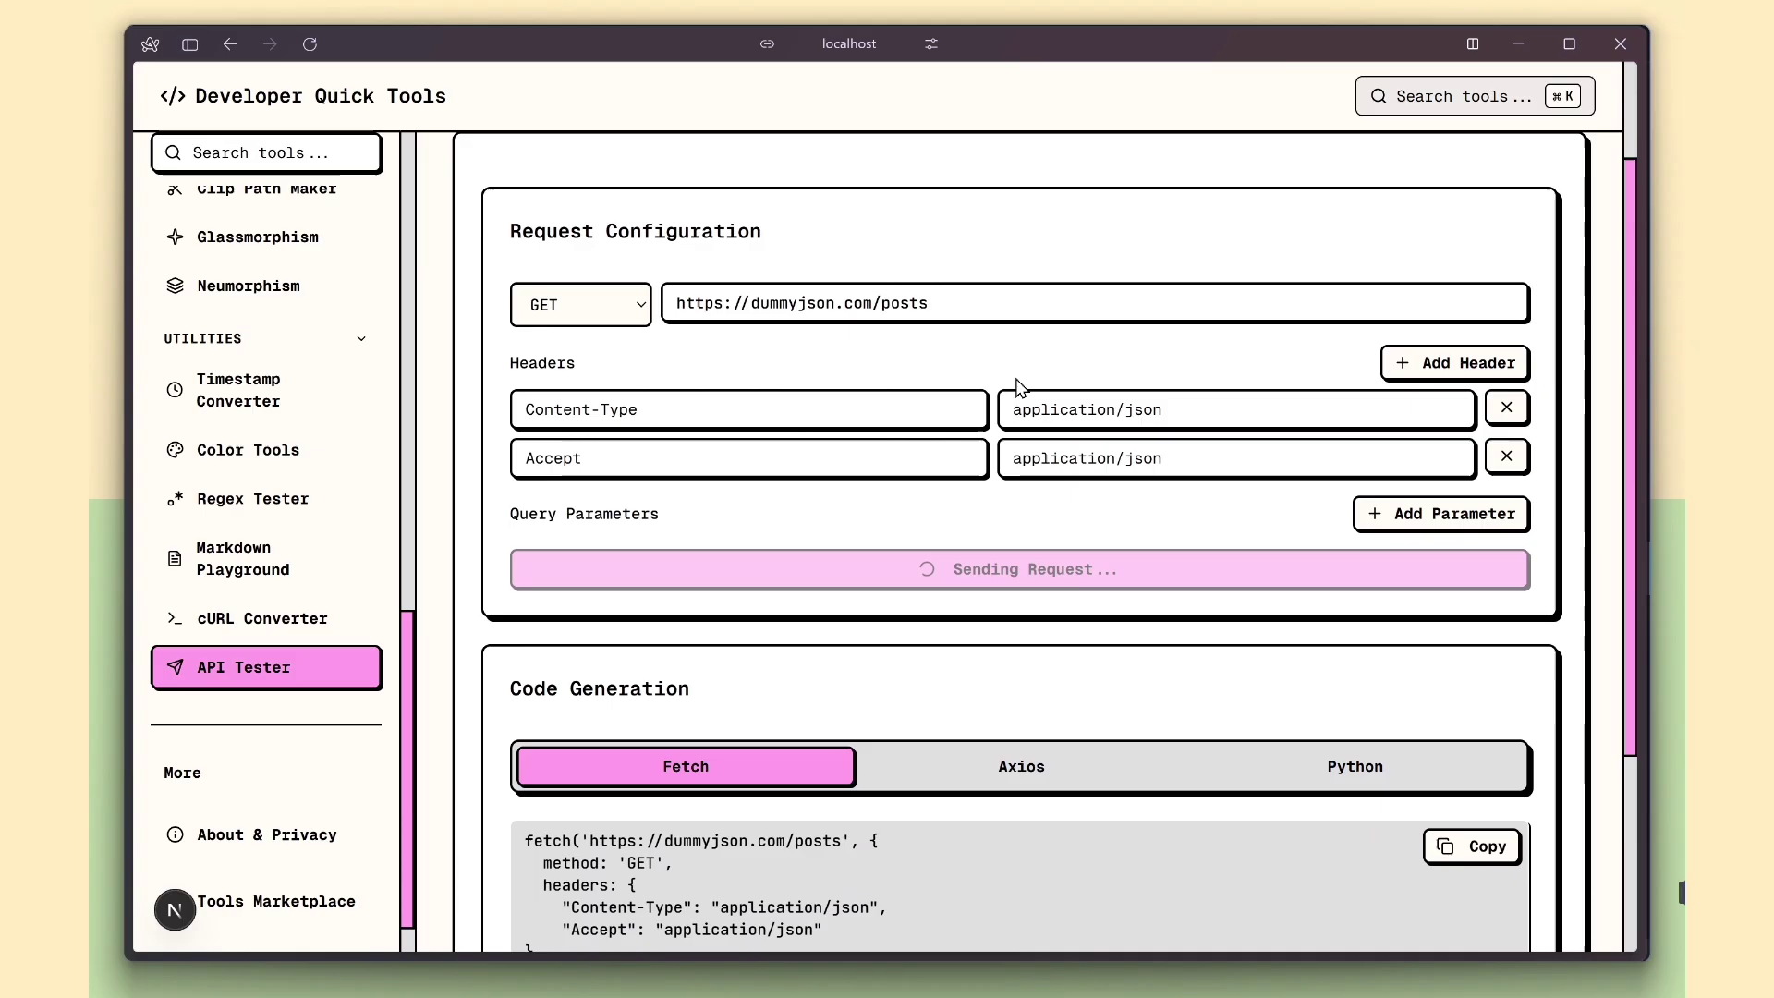
scroll(938, 564, "down", 2)
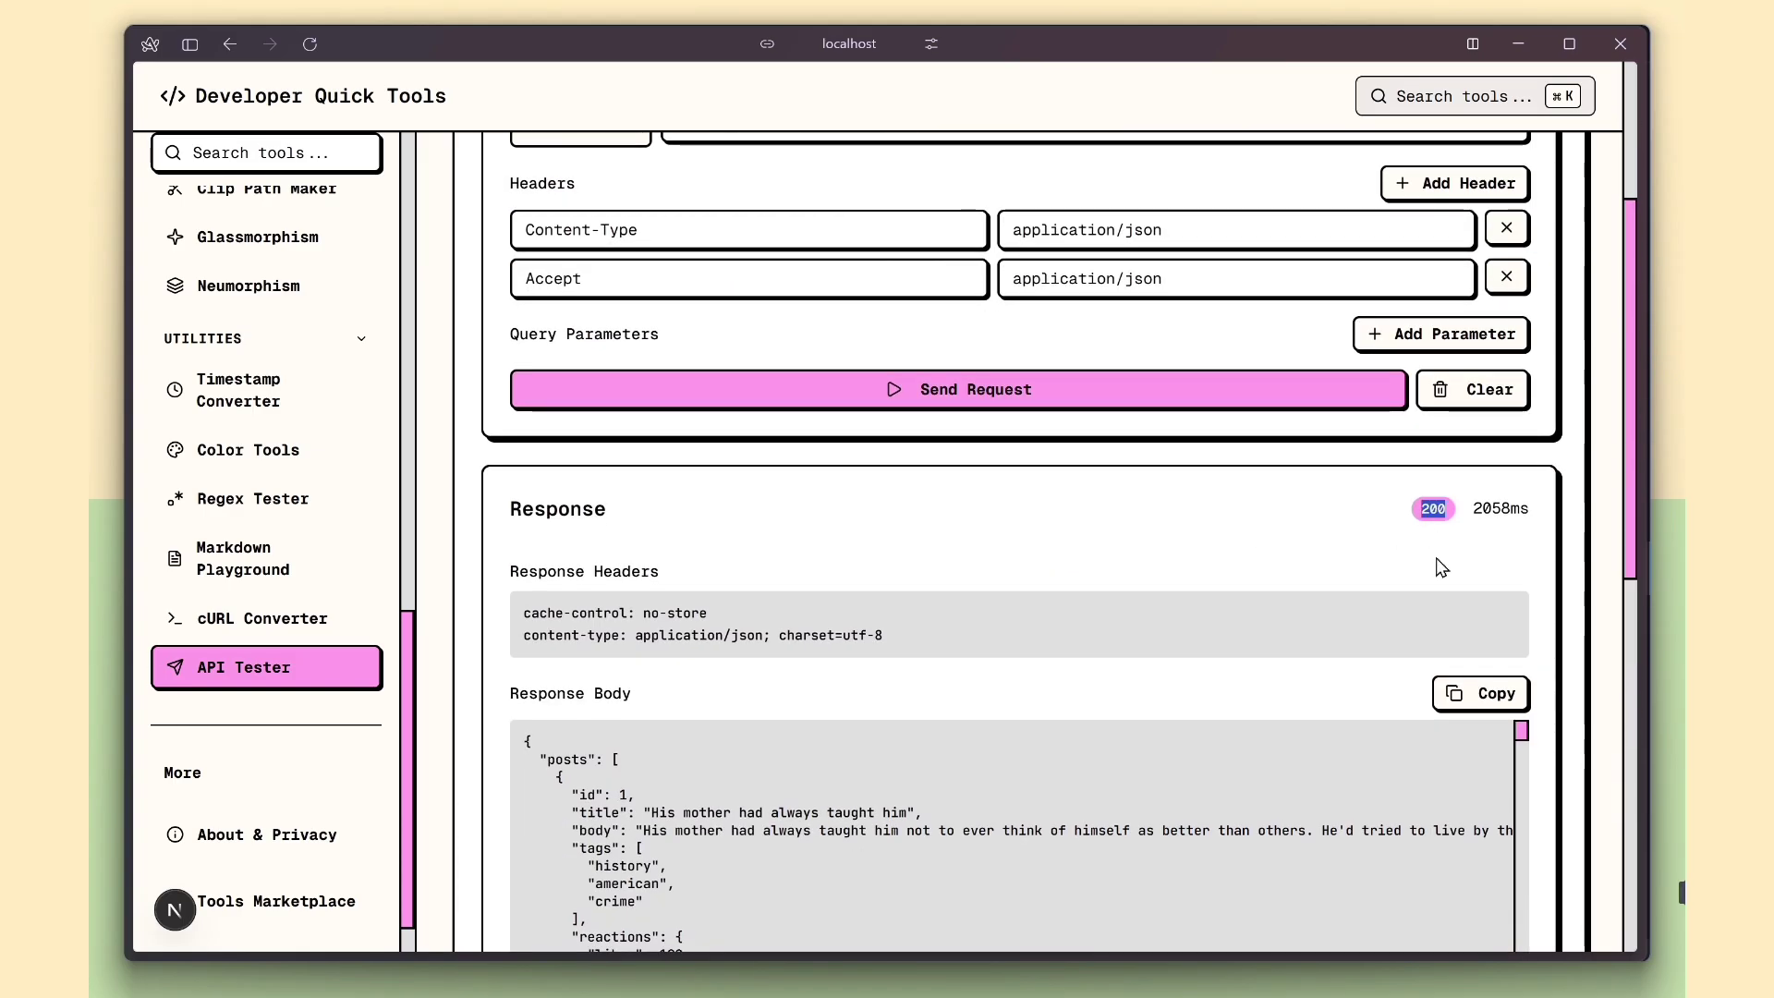
scroll(1436, 558, "down", 2)
scroll(873, 676, "down", 2)
scroll(874, 673, "down", 2)
scroll(793, 700, "down", 2)
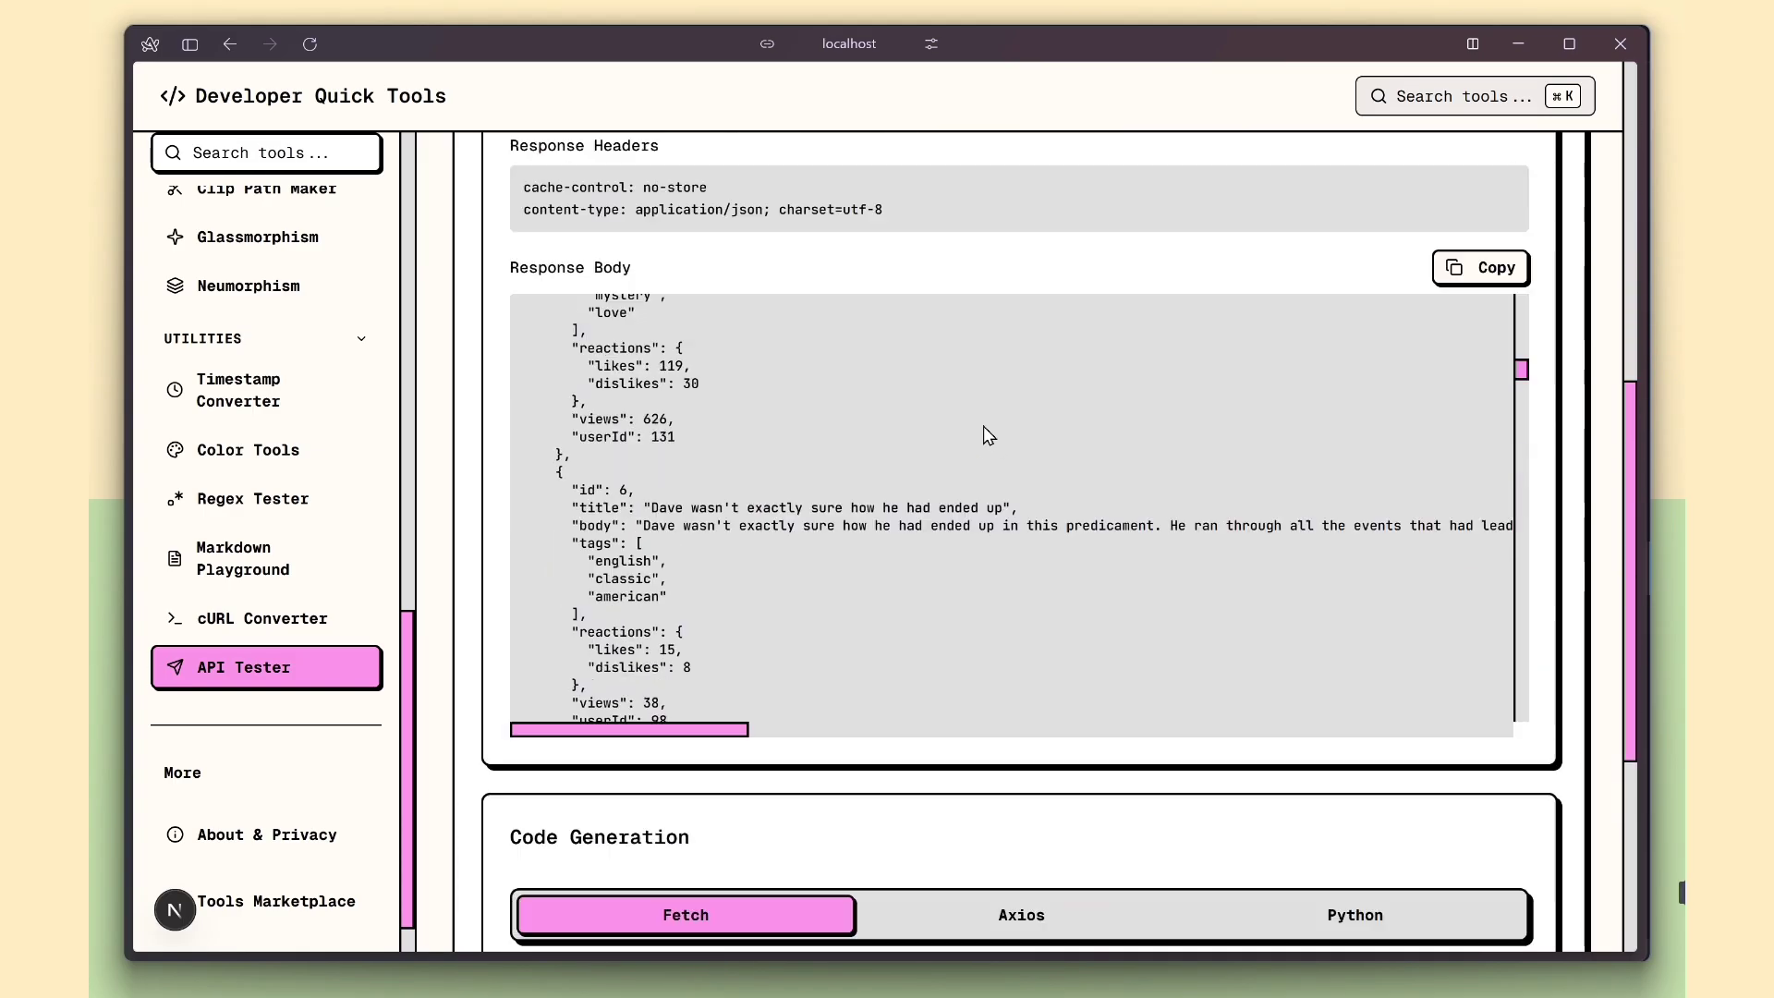
scroll(982, 425, "down", 2)
scroll(859, 547, "up", 2)
scroll(860, 547, "up", 5)
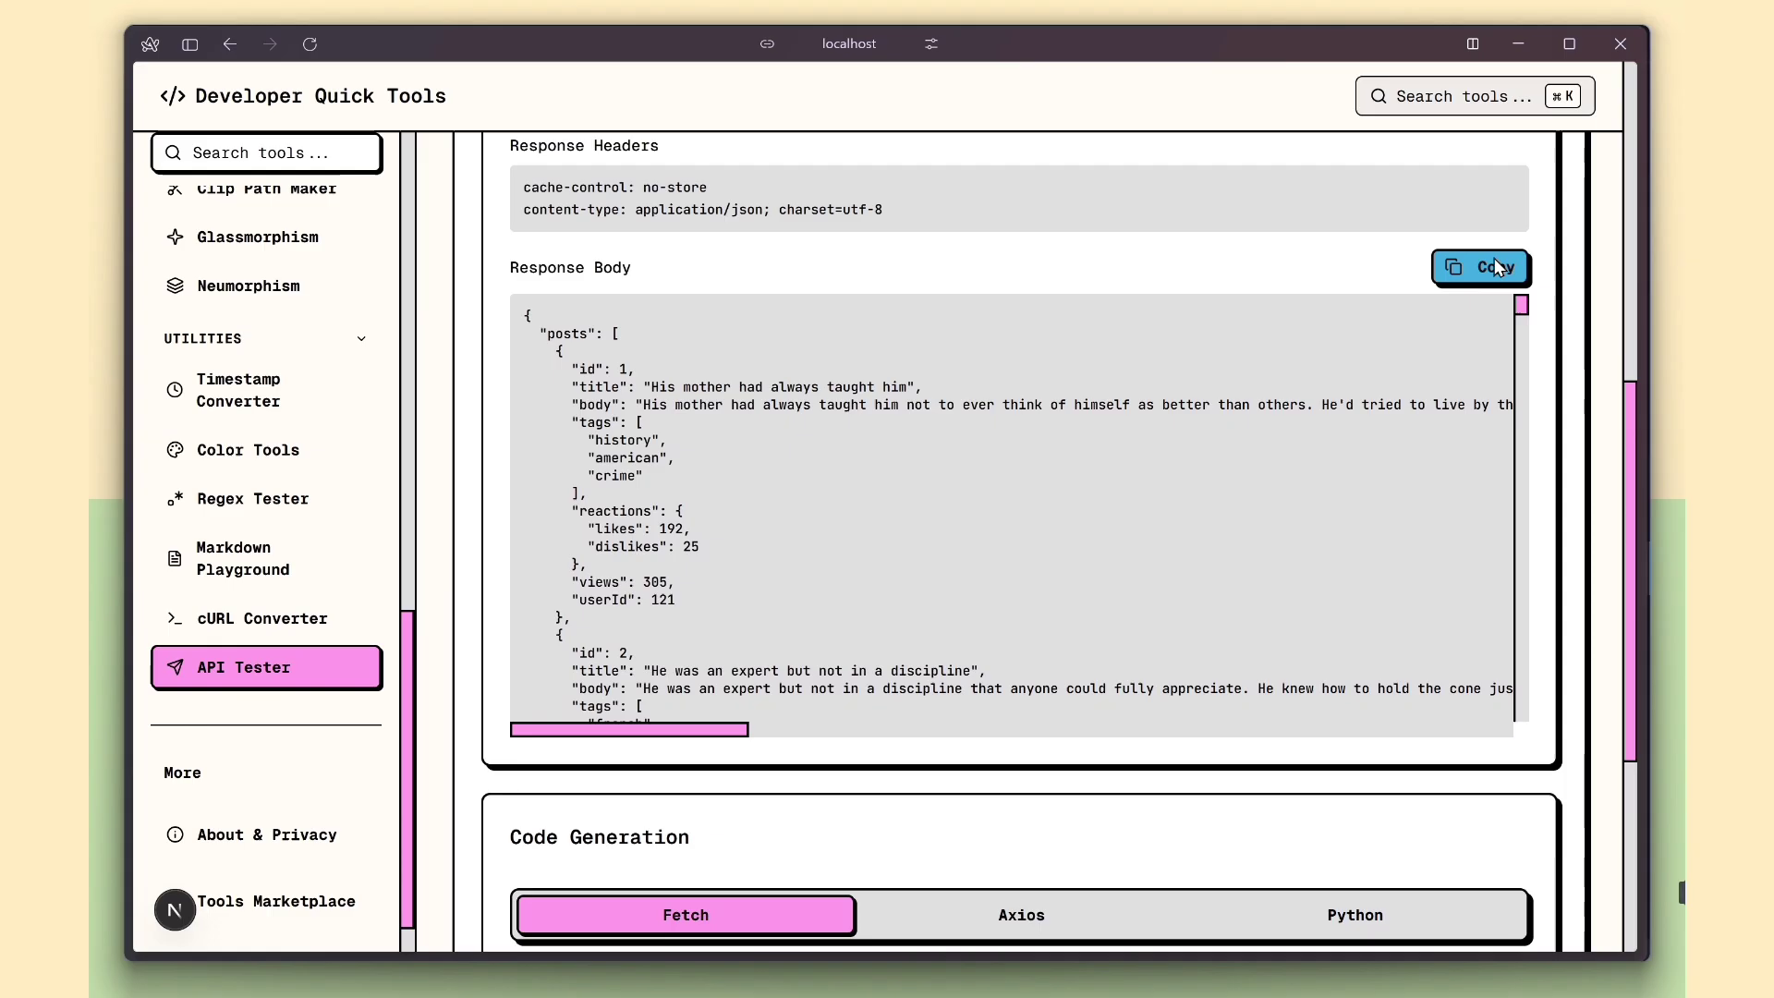
scroll(1150, 484, "down", 2)
scroll(1135, 788, "down", 2)
scroll(1135, 788, "down", 2)
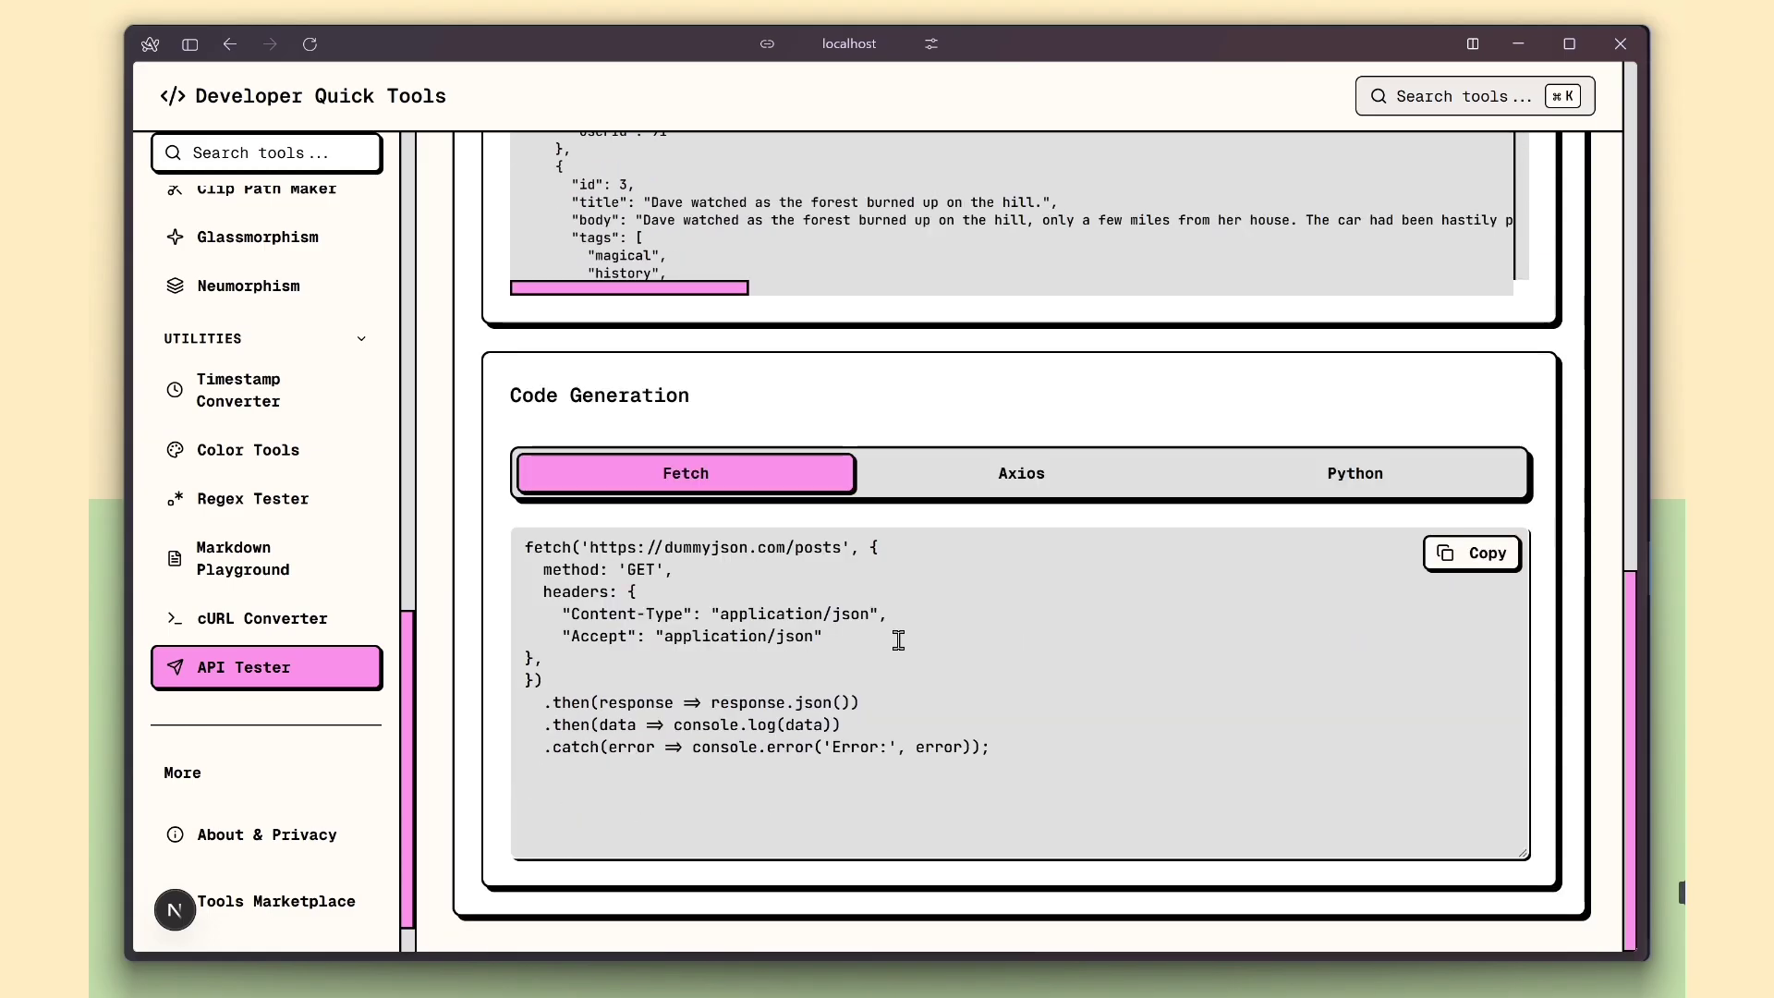
left_click(1019, 473)
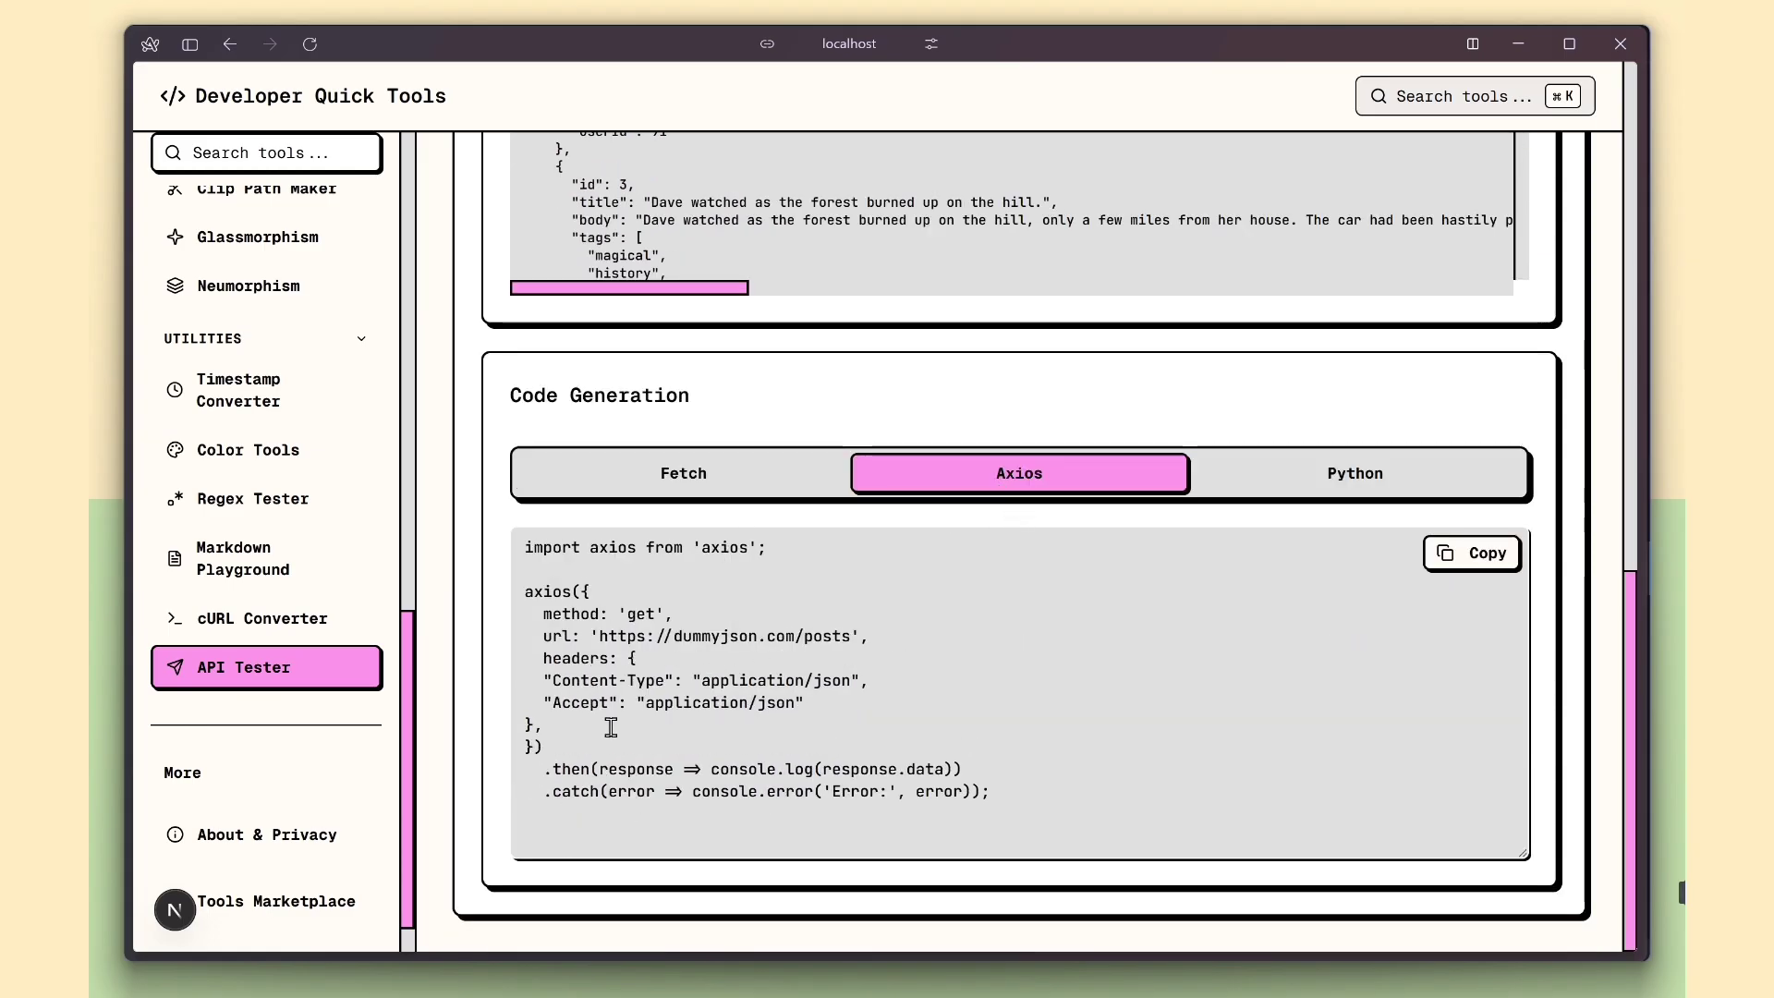
left_click(1352, 473)
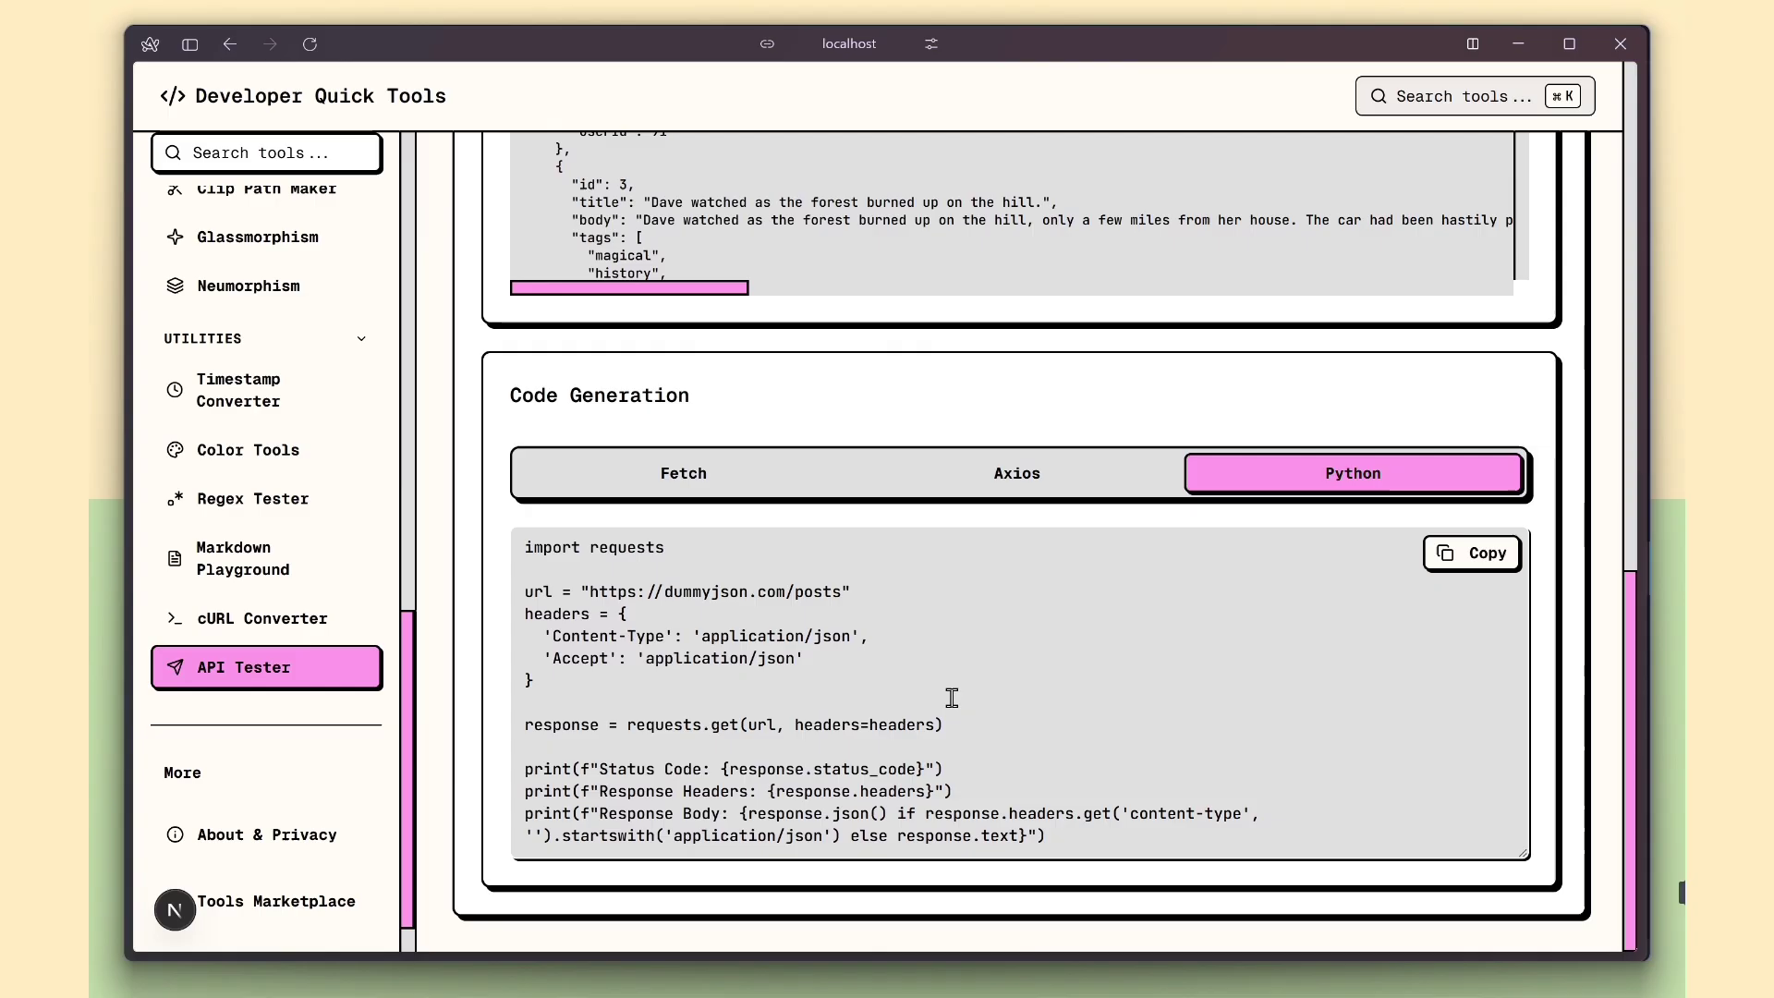
scroll(951, 697, "up", 1)
scroll(998, 483, "up", 3)
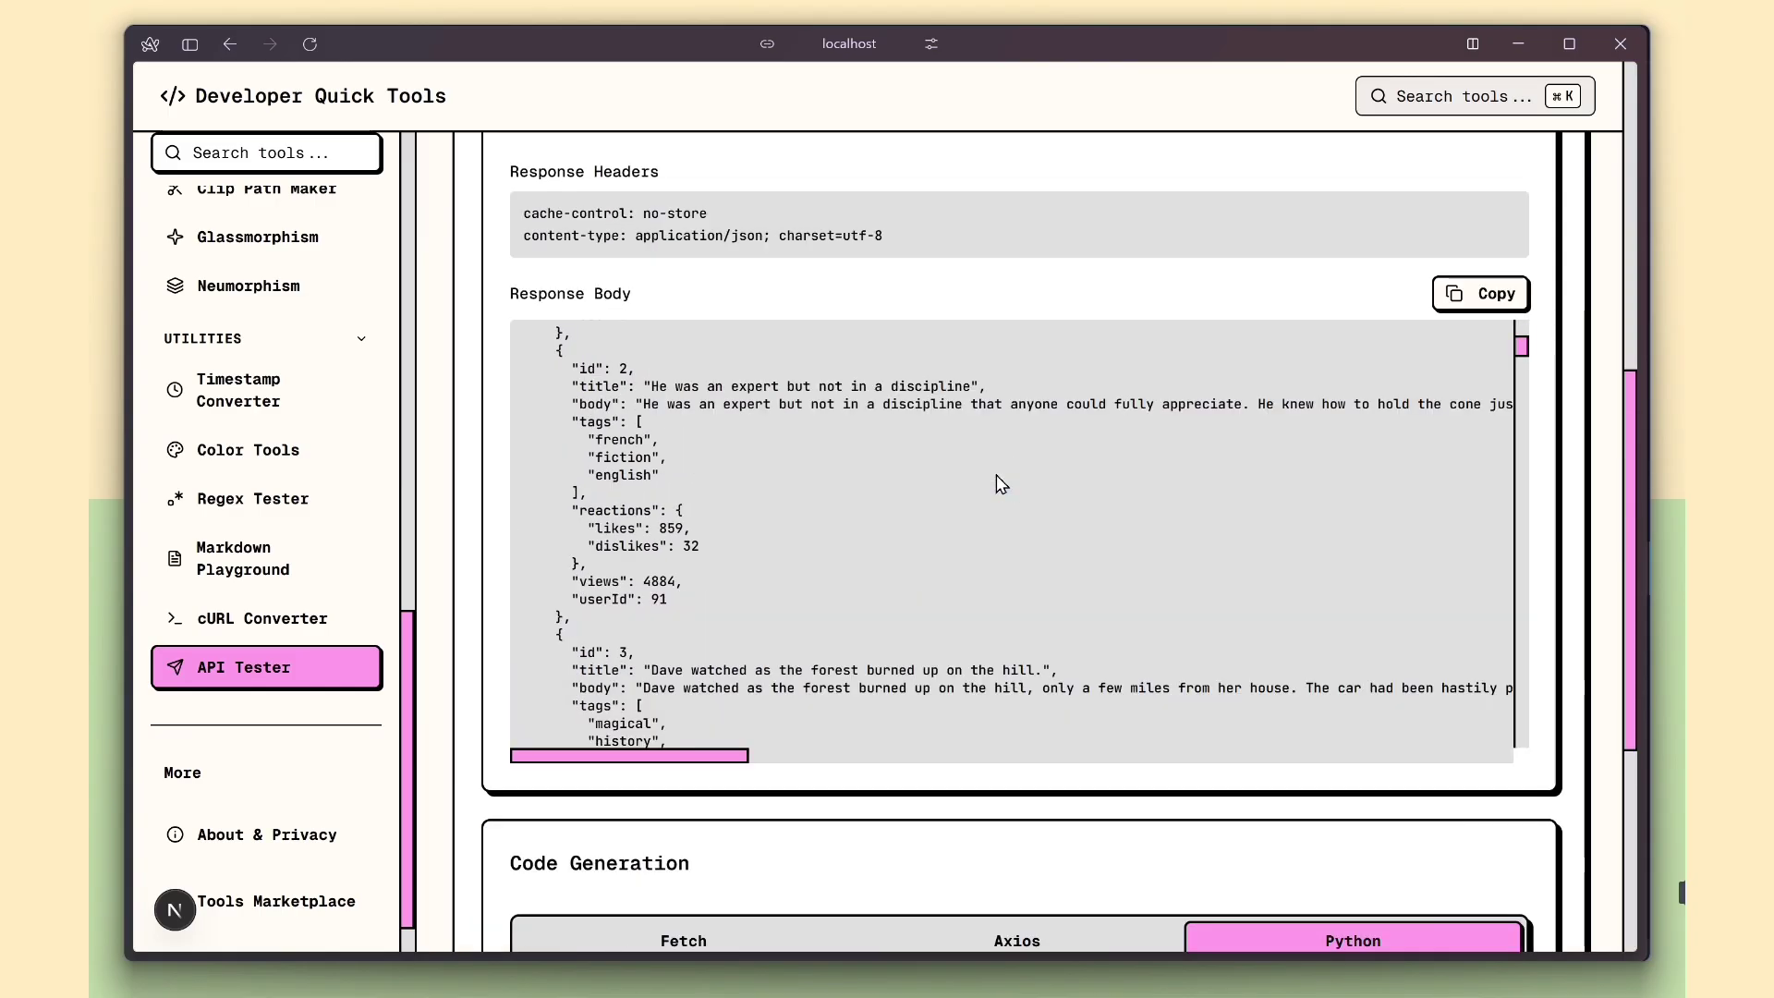
scroll(998, 484, "up", 2)
scroll(997, 484, "up", 2)
scroll(1001, 149, "up", 2)
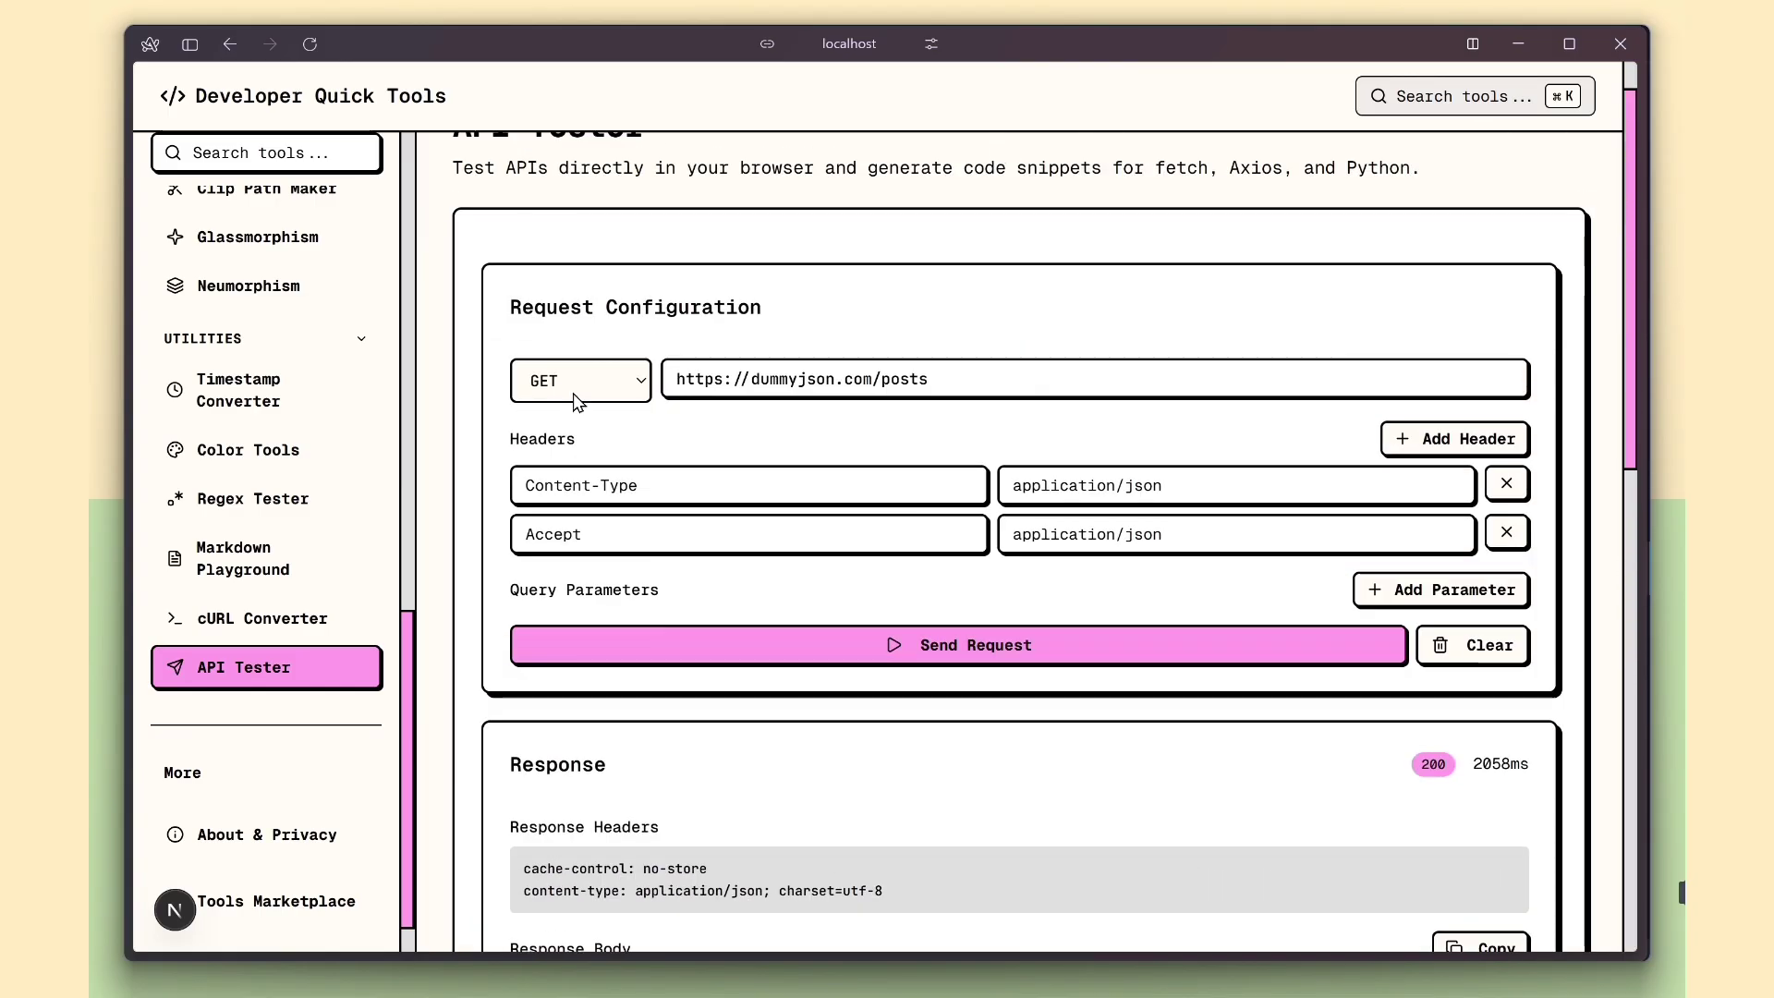
type("fbhfhvd")
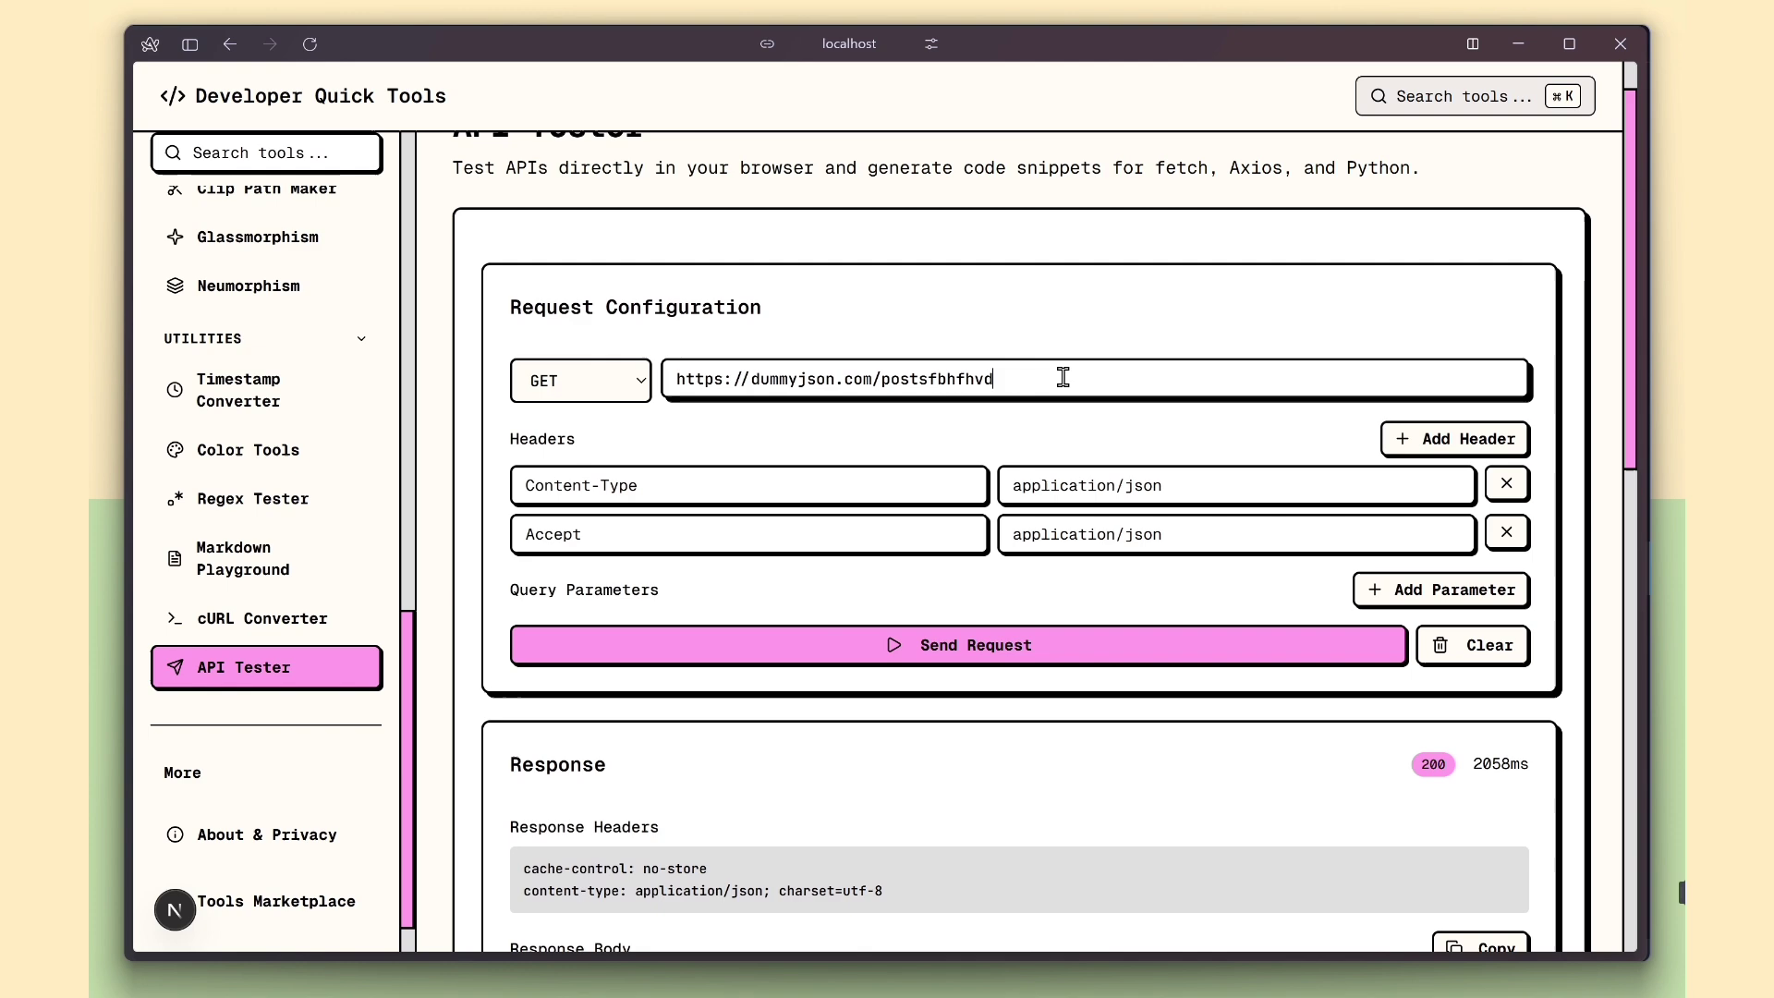
type("shvsj")
Step: Get 404 from the malformed dummyjson URL, then POST the John Doe body to jsonplaceholder for 201
left_click(1047, 645)
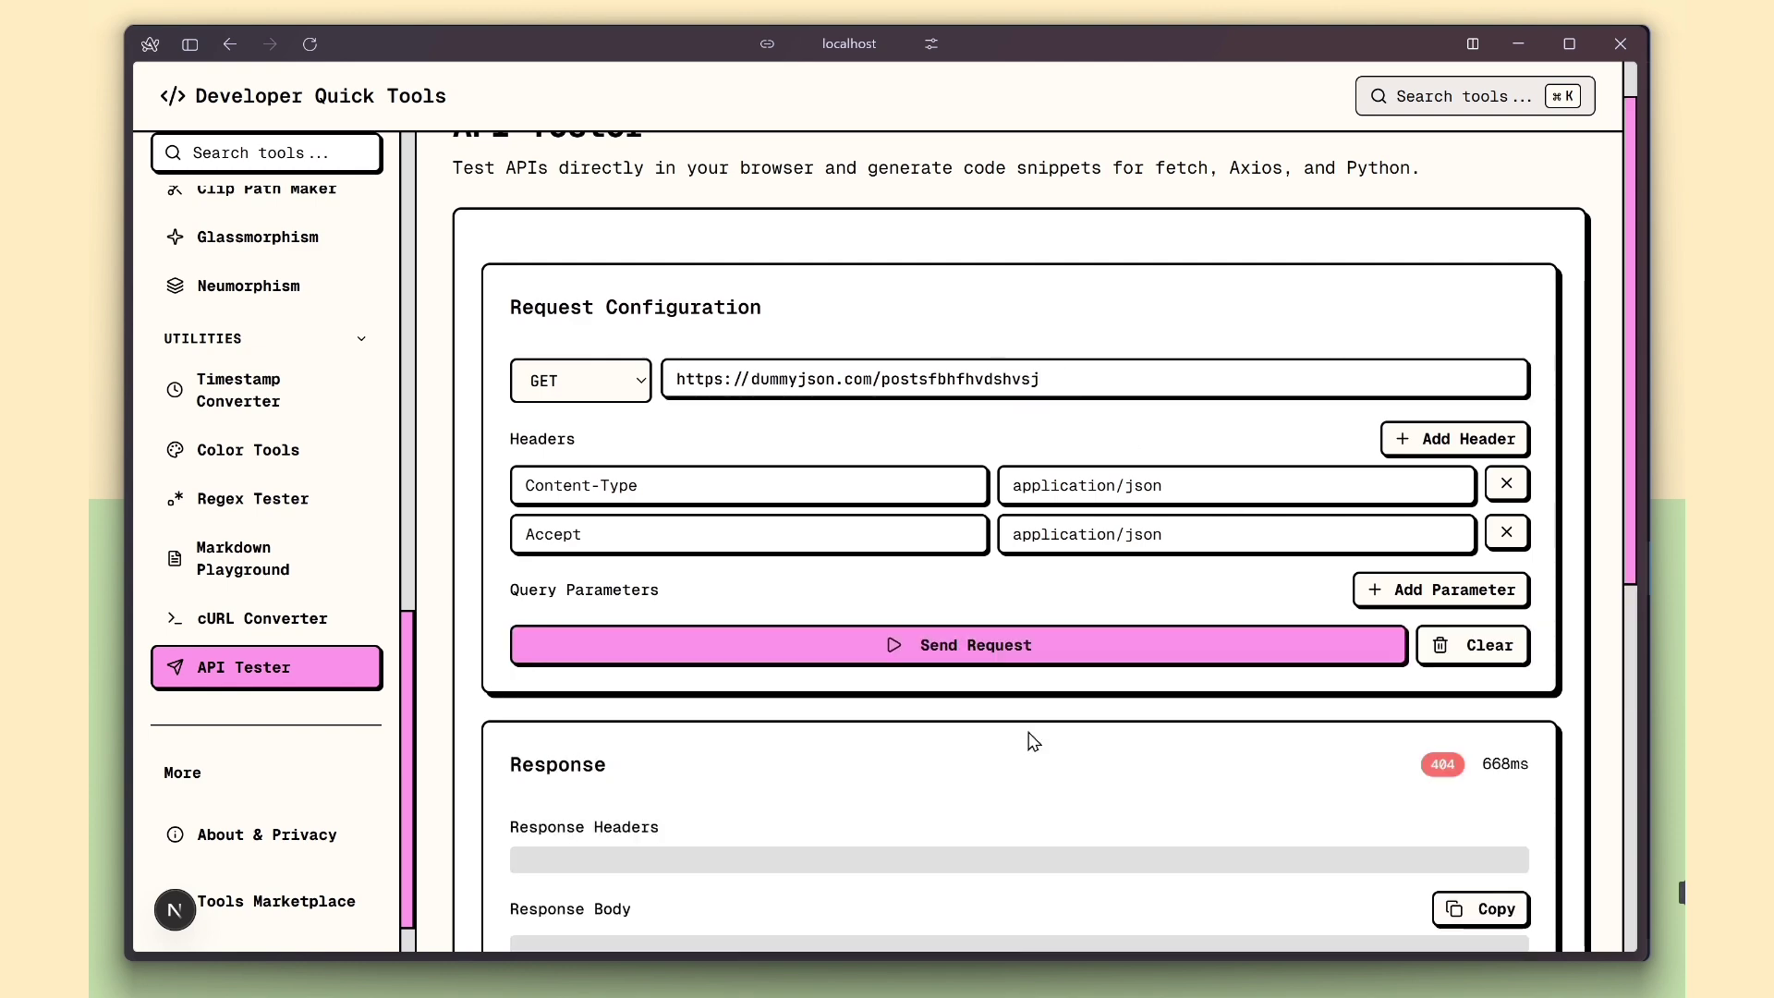
scroll(1451, 645, "down", 1)
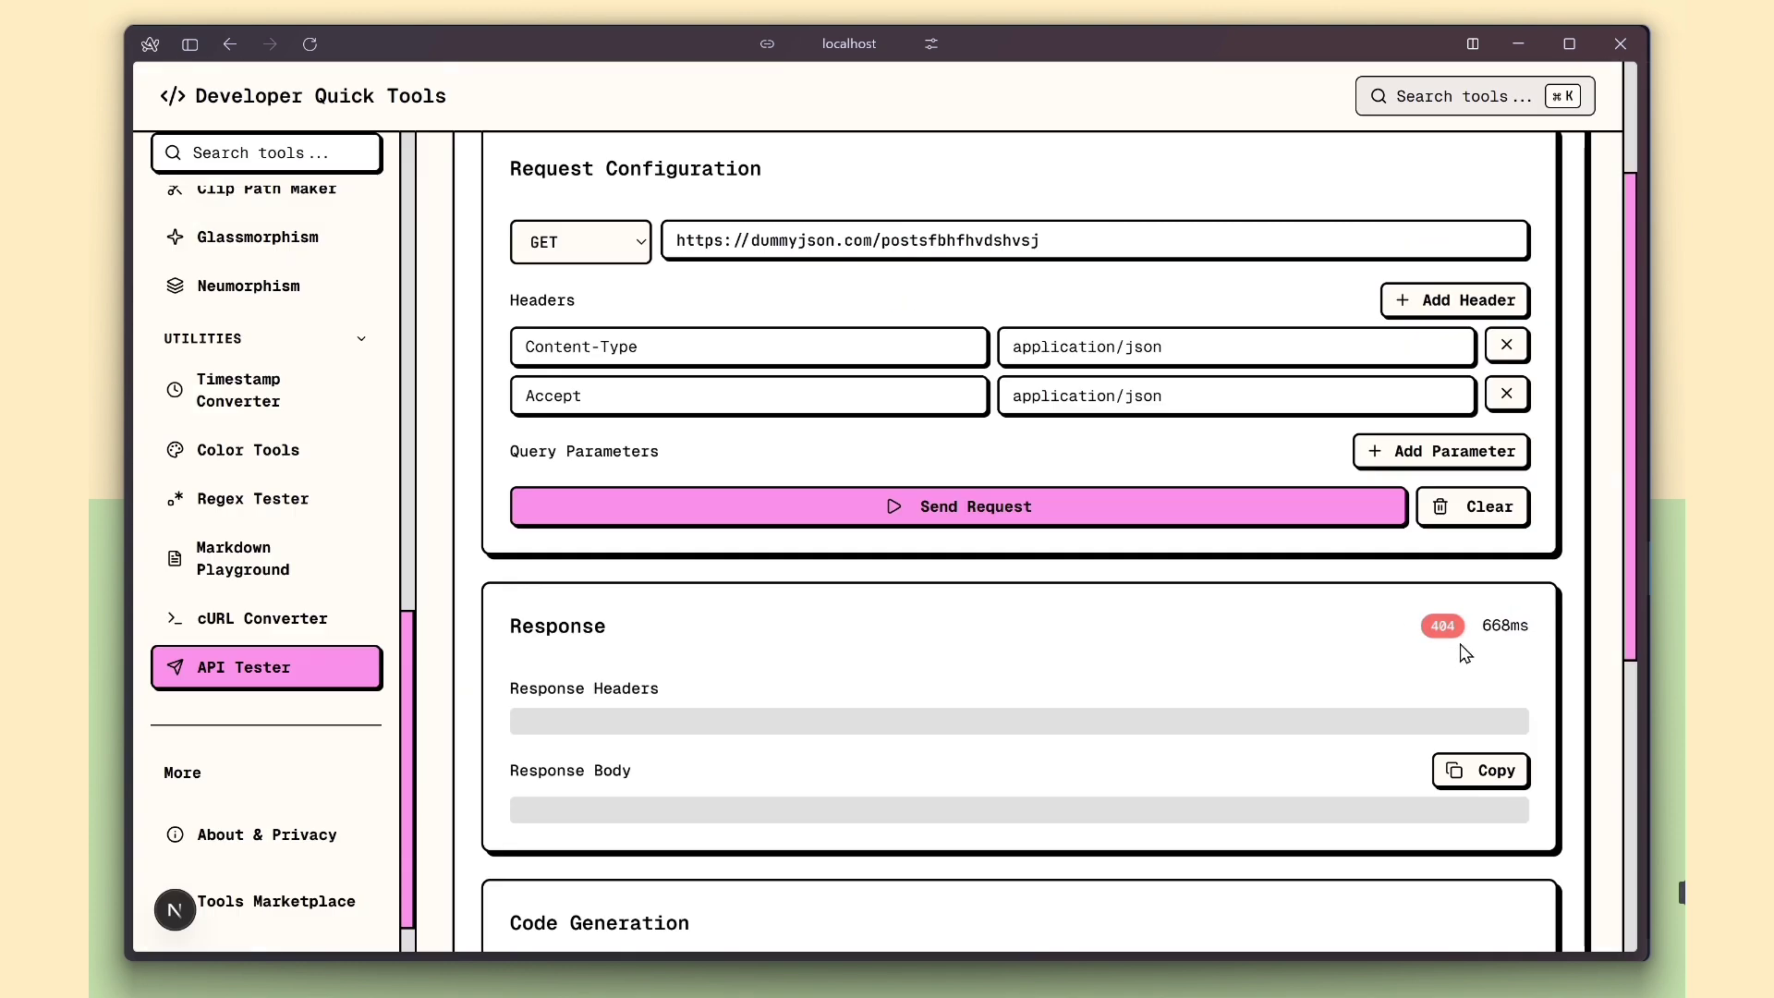
scroll(1451, 653, "down", 3)
scroll(1373, 735, "down", 2)
scroll(1085, 839, "up", 2)
scroll(1034, 879, "up", 3)
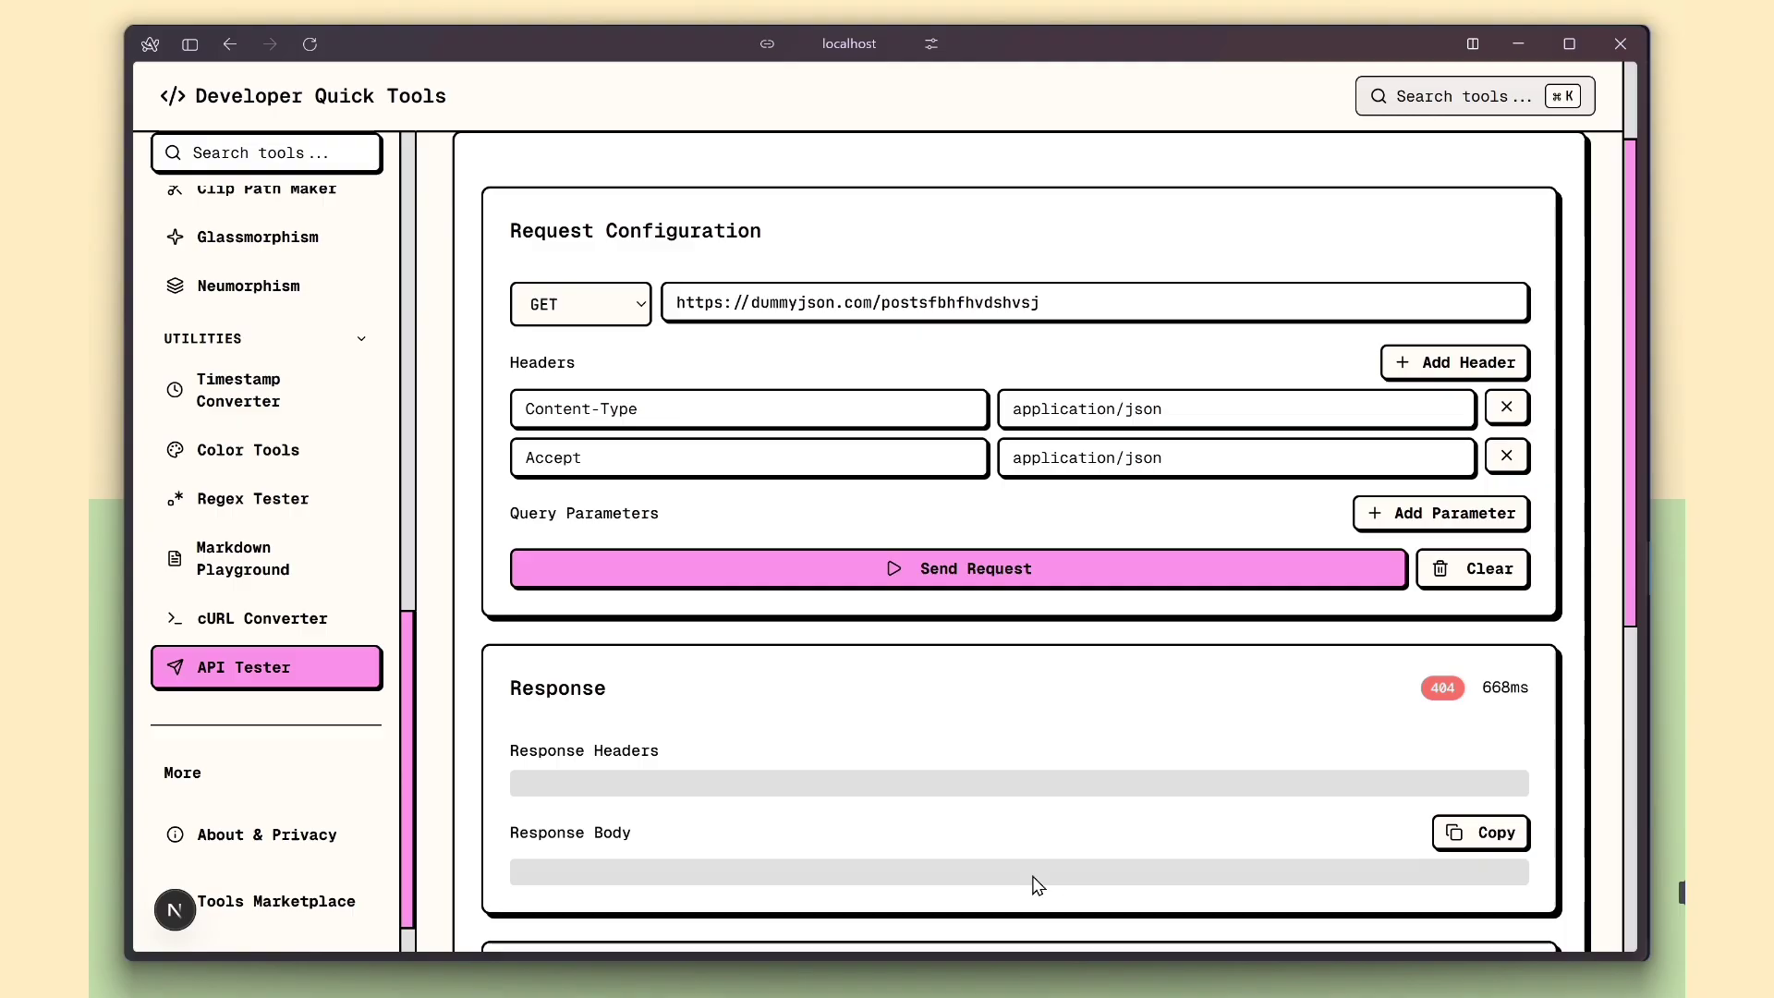
scroll(1033, 879, "up", 2)
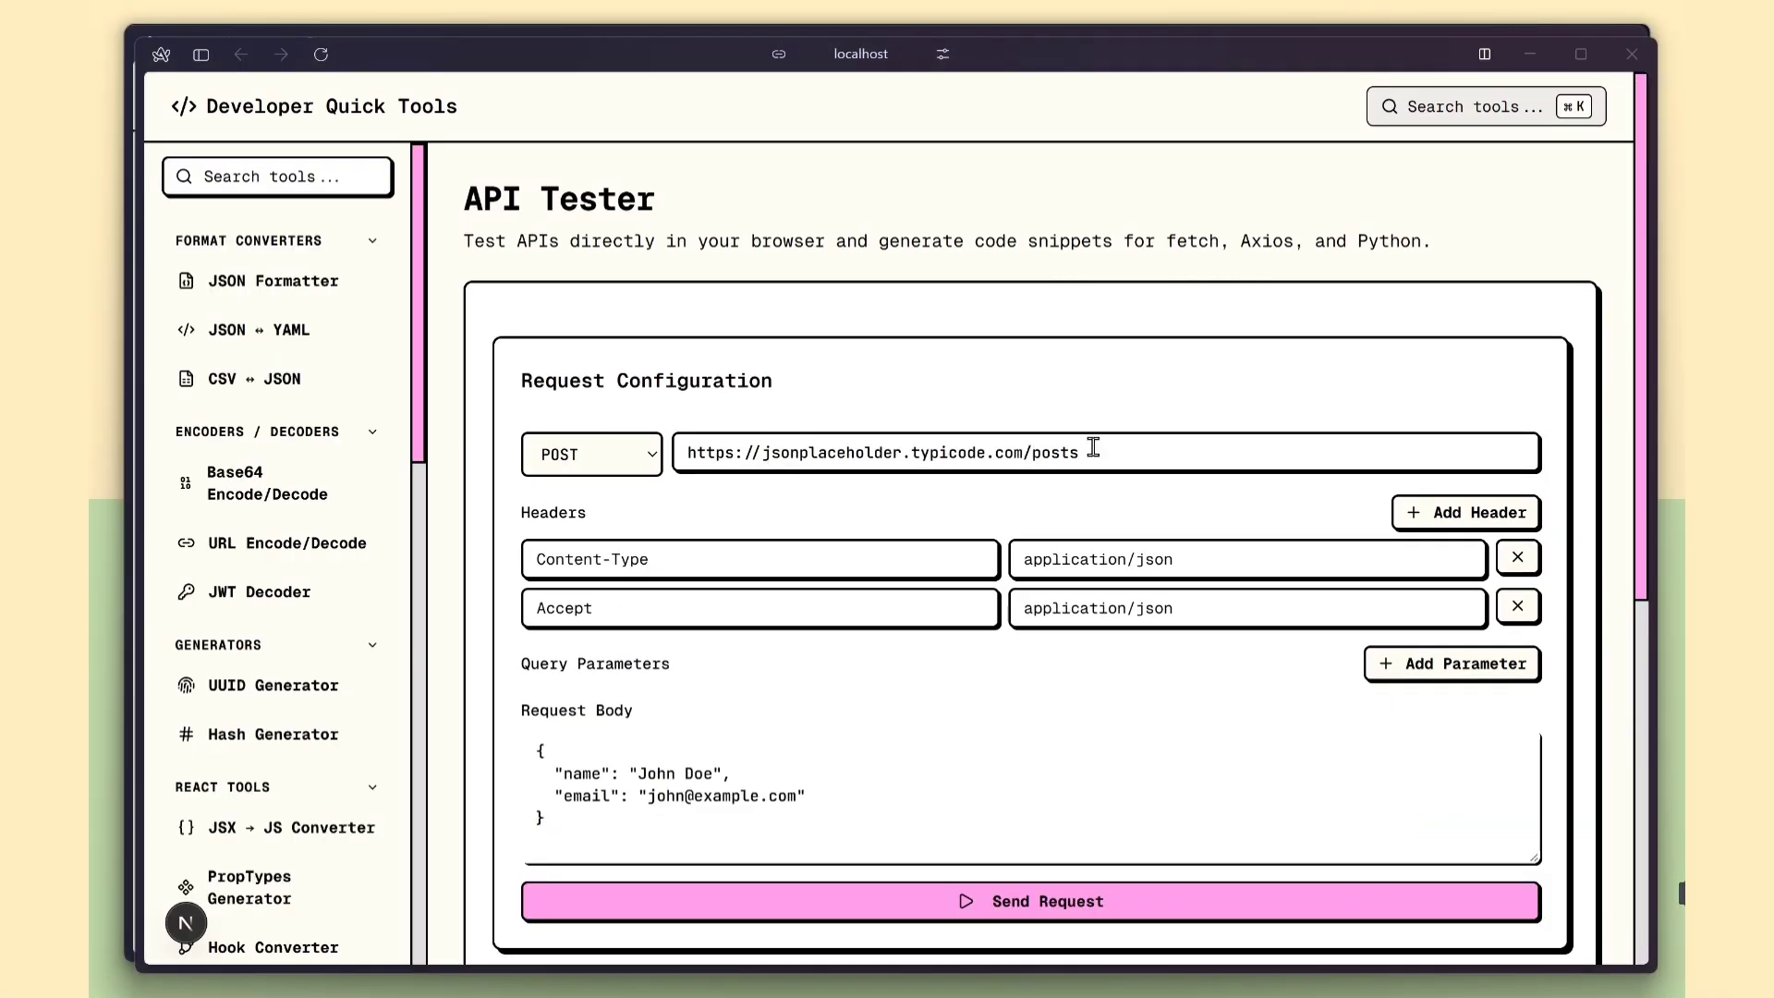
triple_click(770, 451)
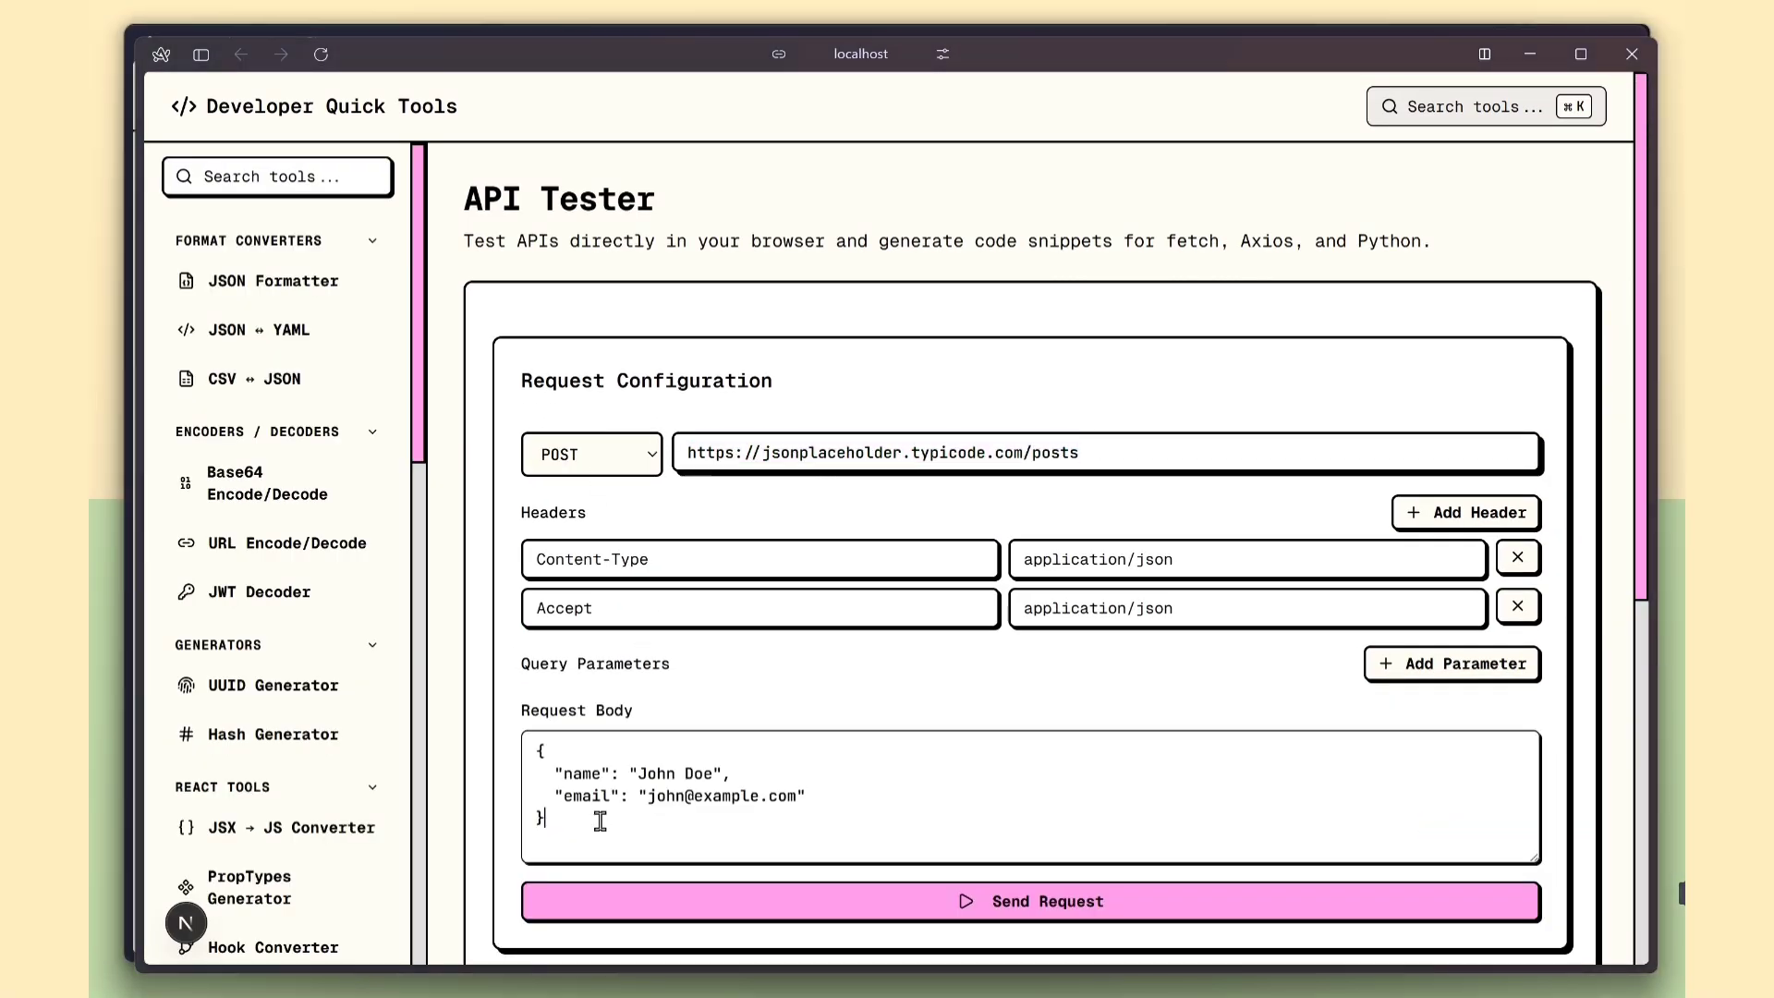
left_click_drag(598, 819, 843, 680)
left_click(845, 680)
scroll(844, 681, "down", 2)
left_click(1048, 602)
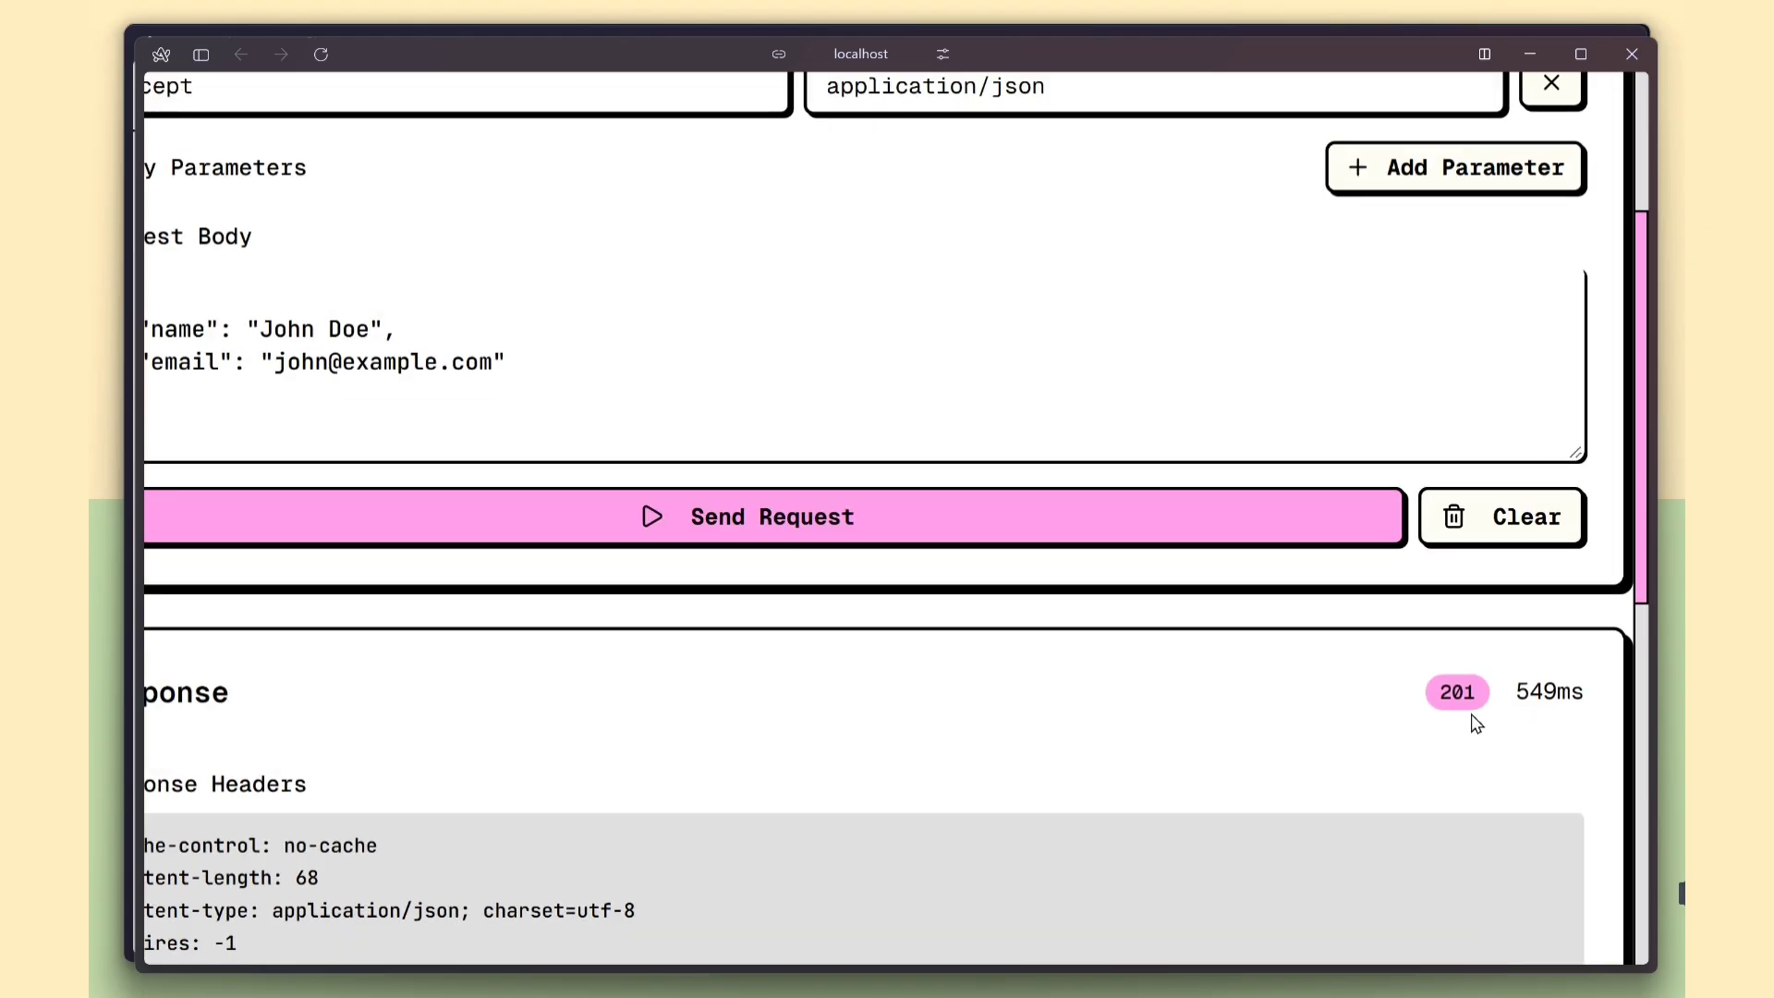
scroll(949, 774, "down", 2)
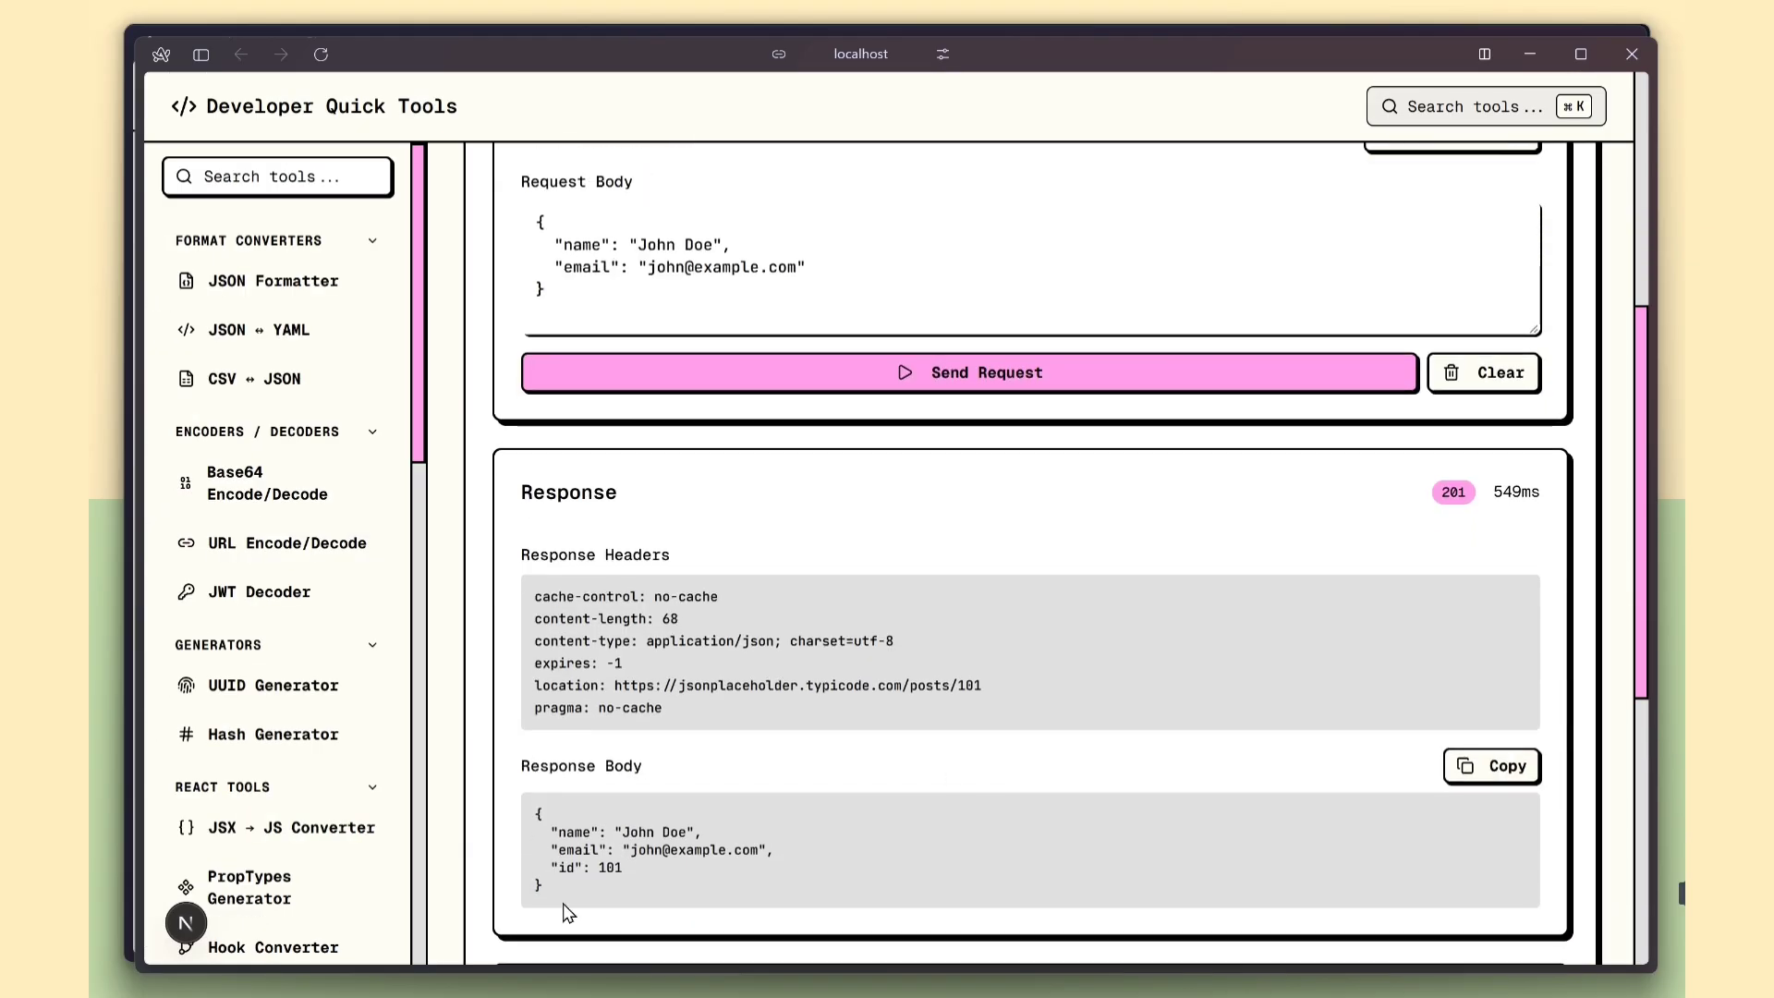
scroll(820, 764, "down", 1)
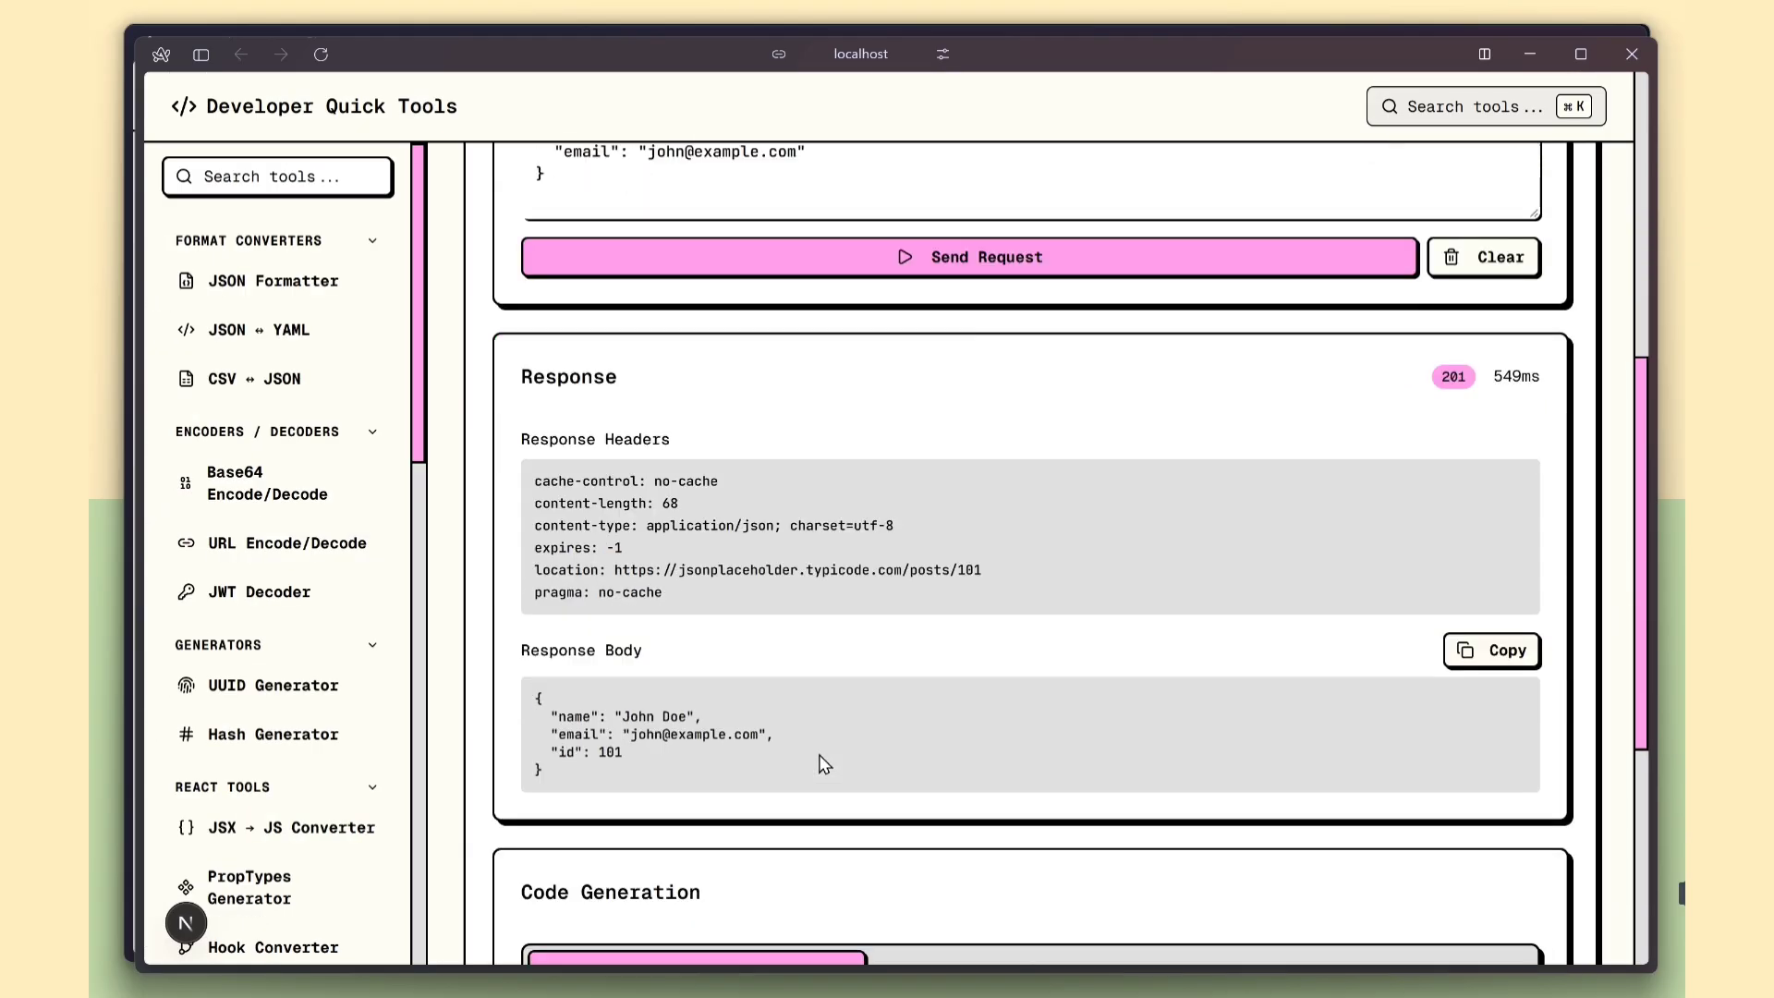
scroll(835, 680, "down", 2)
scroll(895, 583, "up", 3)
scroll(974, 705, "up", 3)
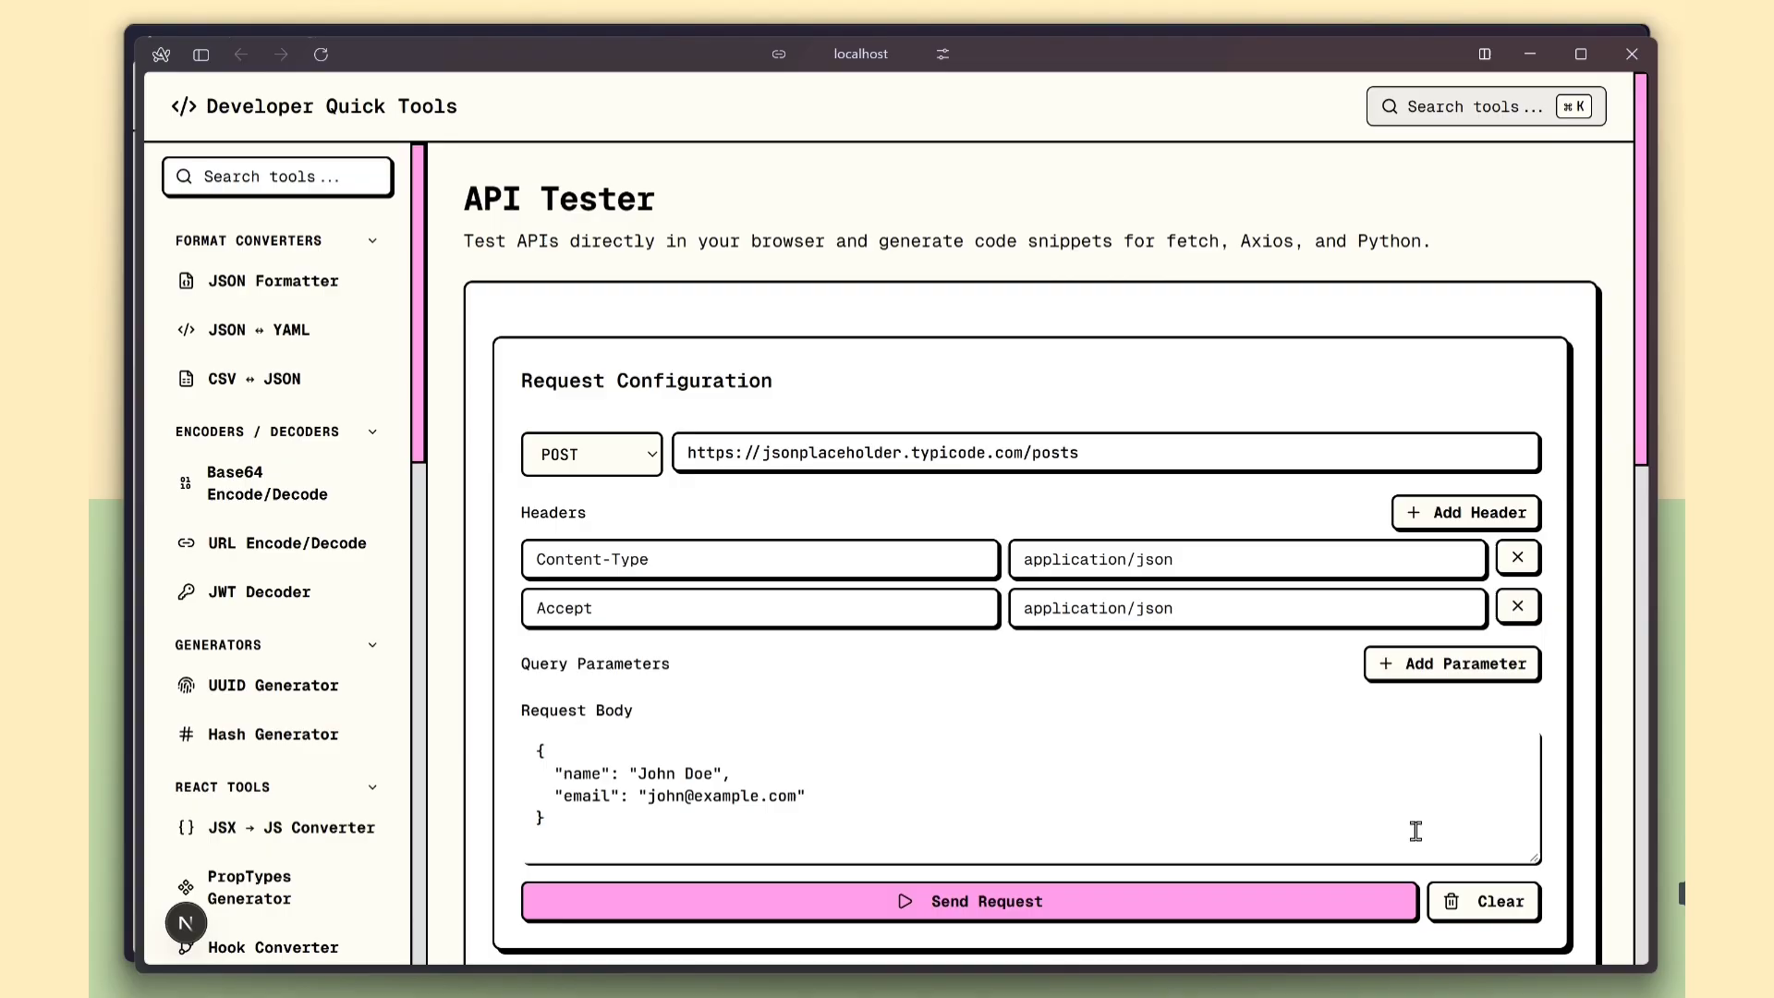